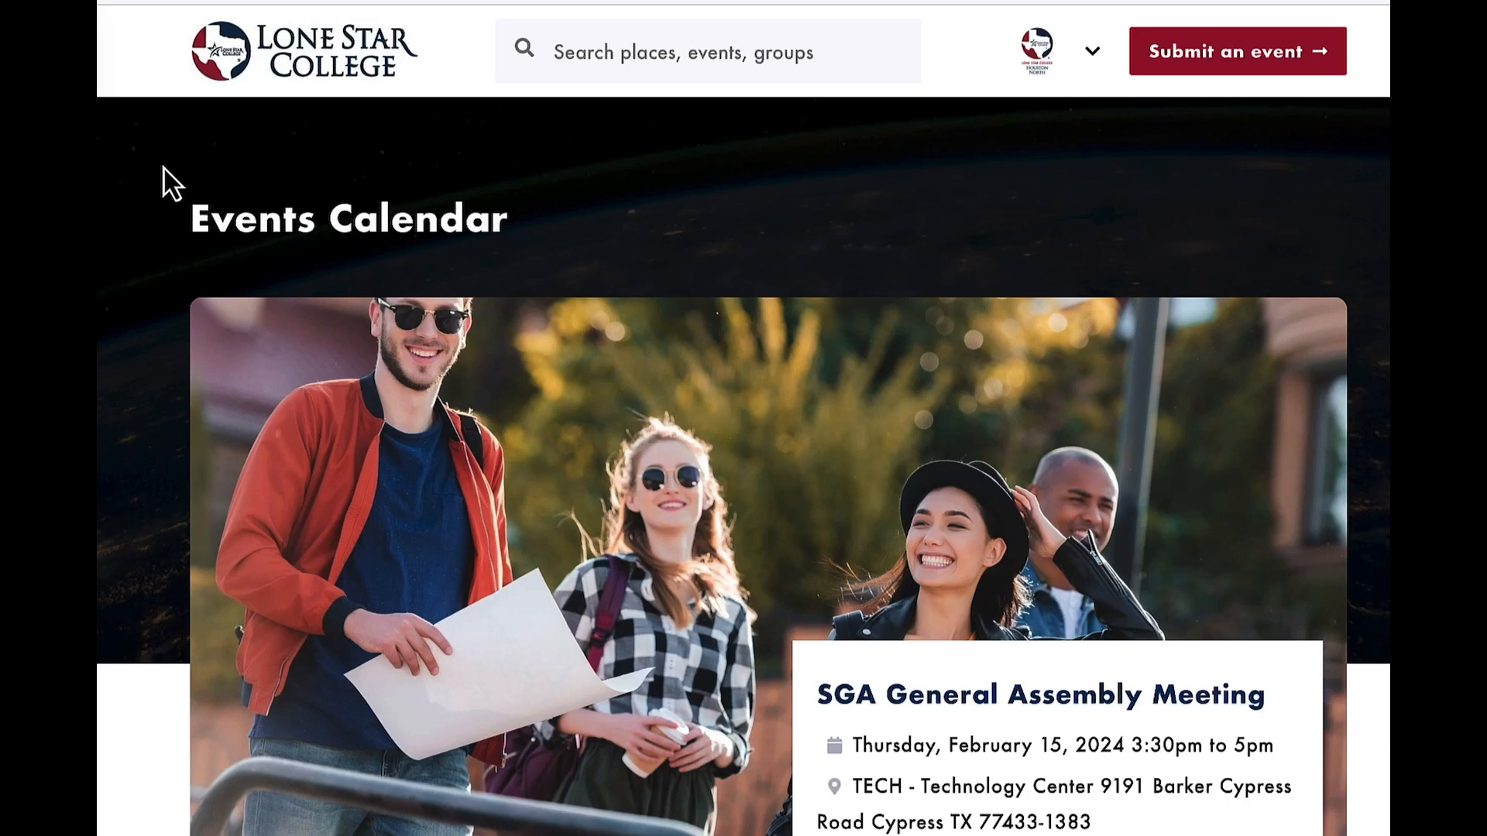
Look through the events calendar, examining the featured event and the trending event listings.
scroll(263, 200, down, 7)
scroll(262, 200, down, 4)
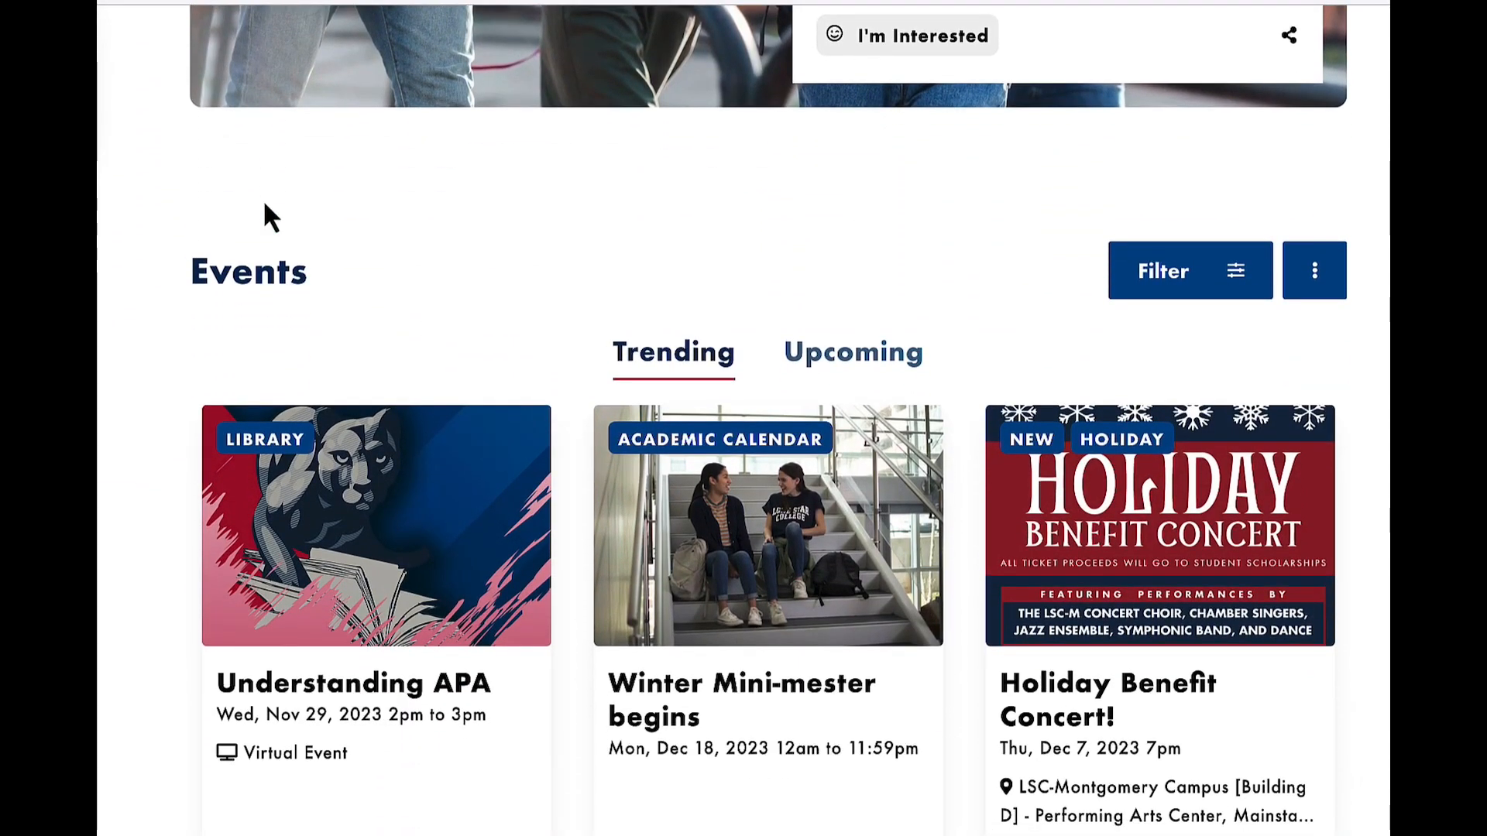
scroll(264, 205, down, 2)
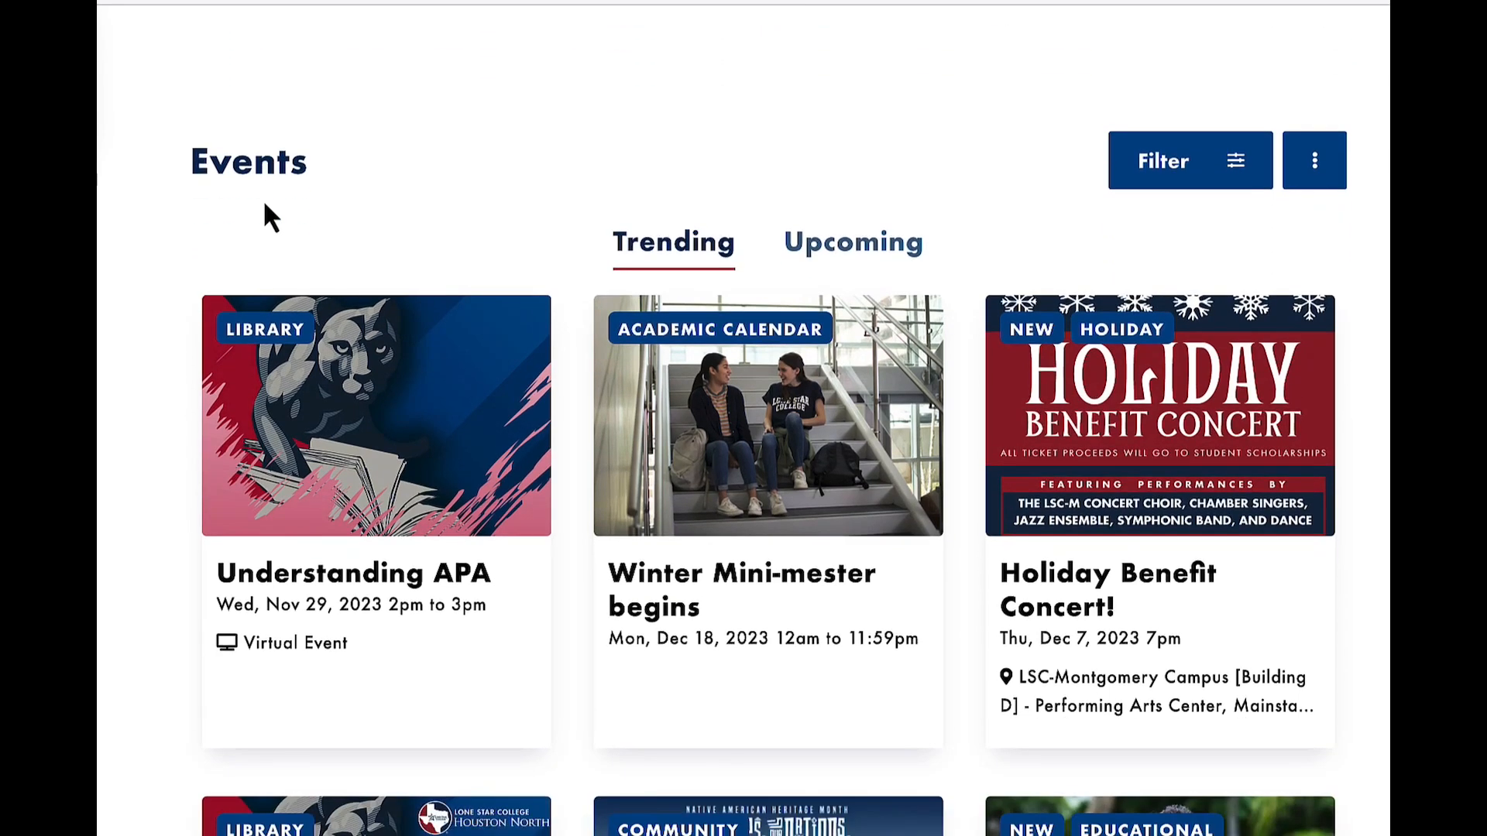
scroll(266, 216, down, 1)
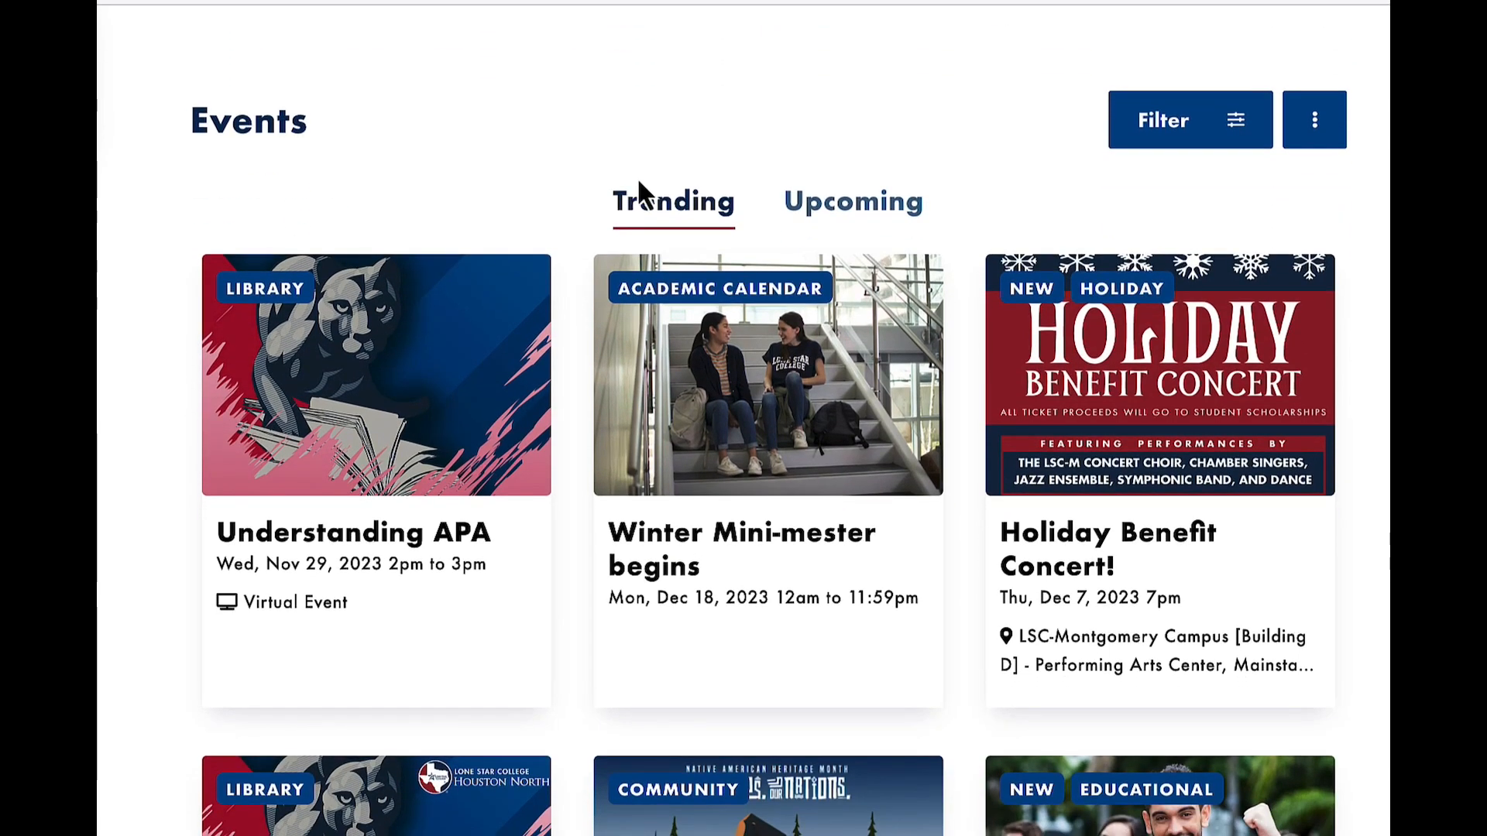
scroll(542, 426, down, 2)
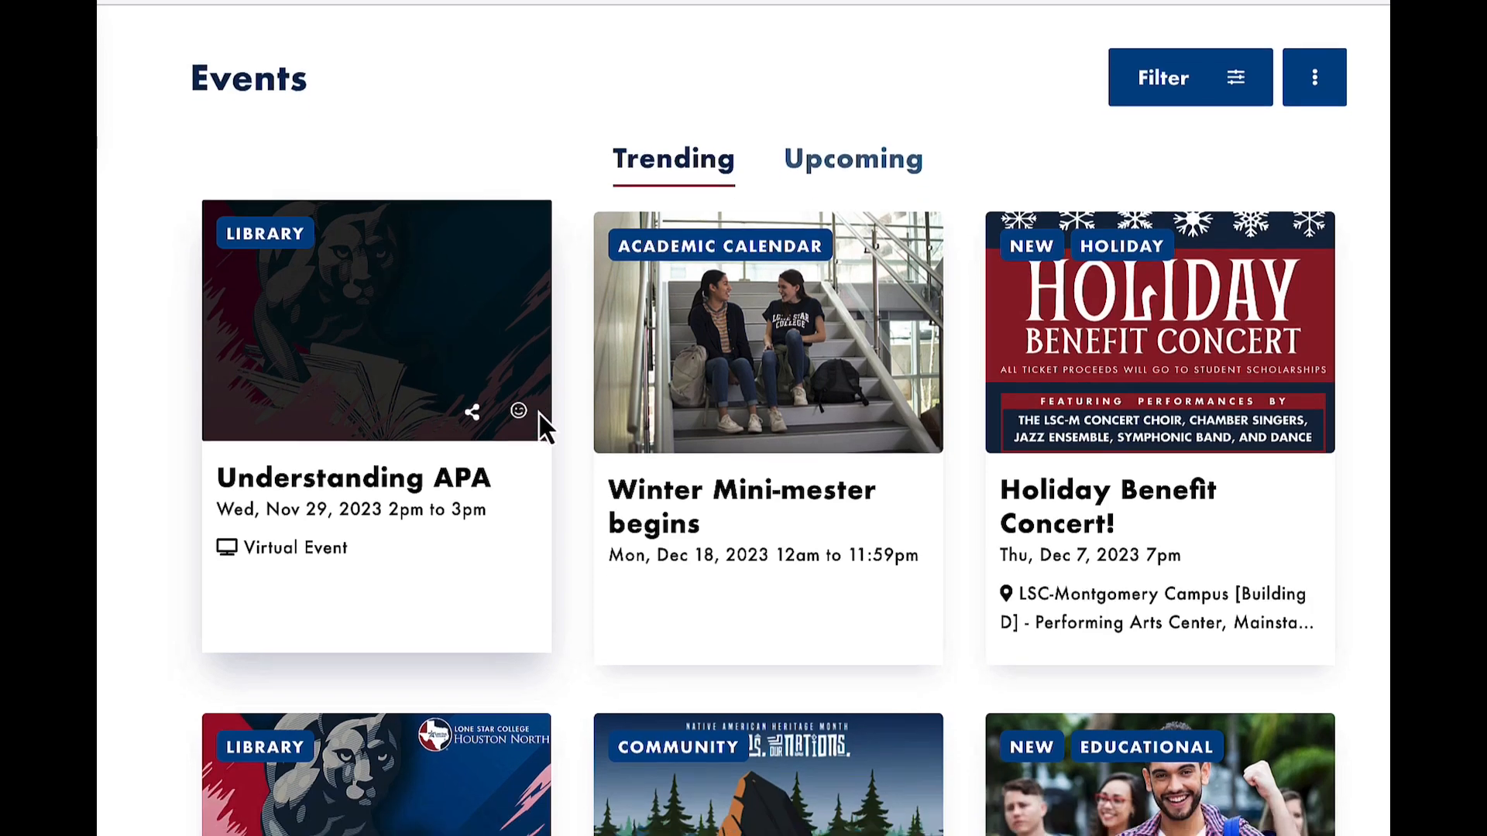
scroll(542, 426, up, 1)
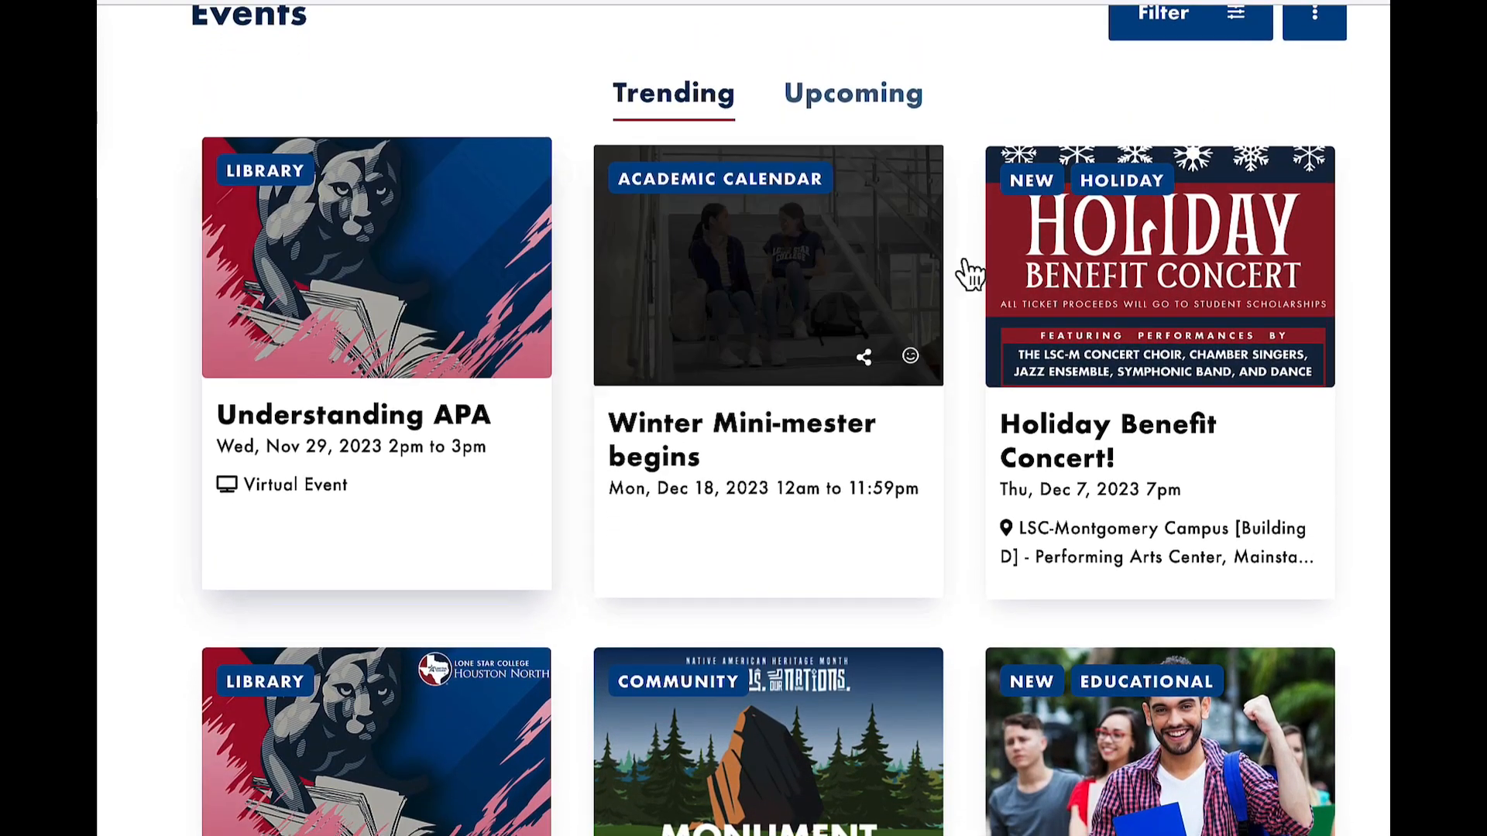
scroll(1007, 279, down, 1)
scroll(1002, 265, up, 1)
scroll(1002, 265, down, 10)
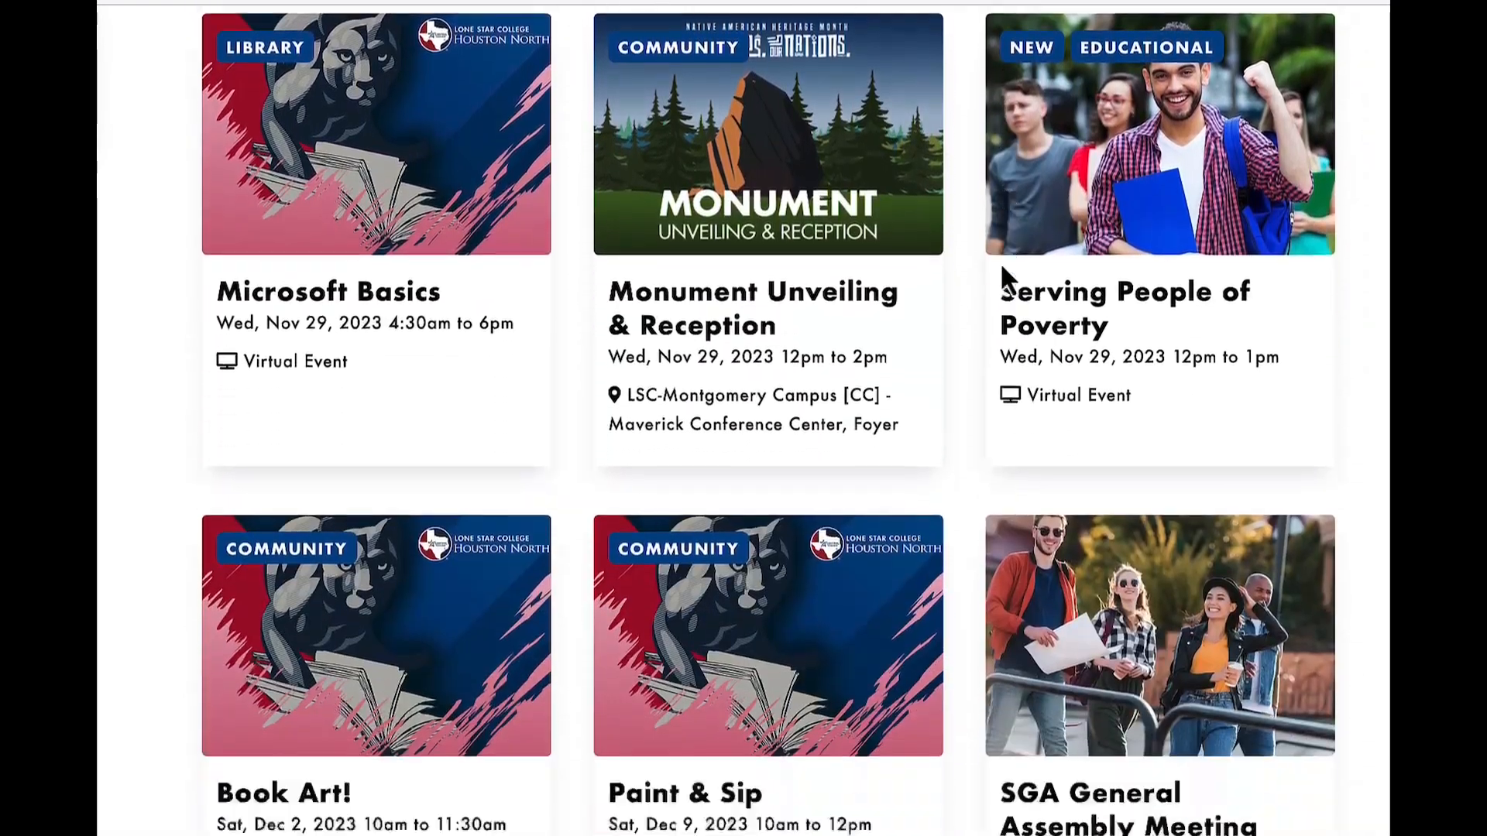
scroll(1001, 267, down, 3)
scroll(1001, 263, up, 15)
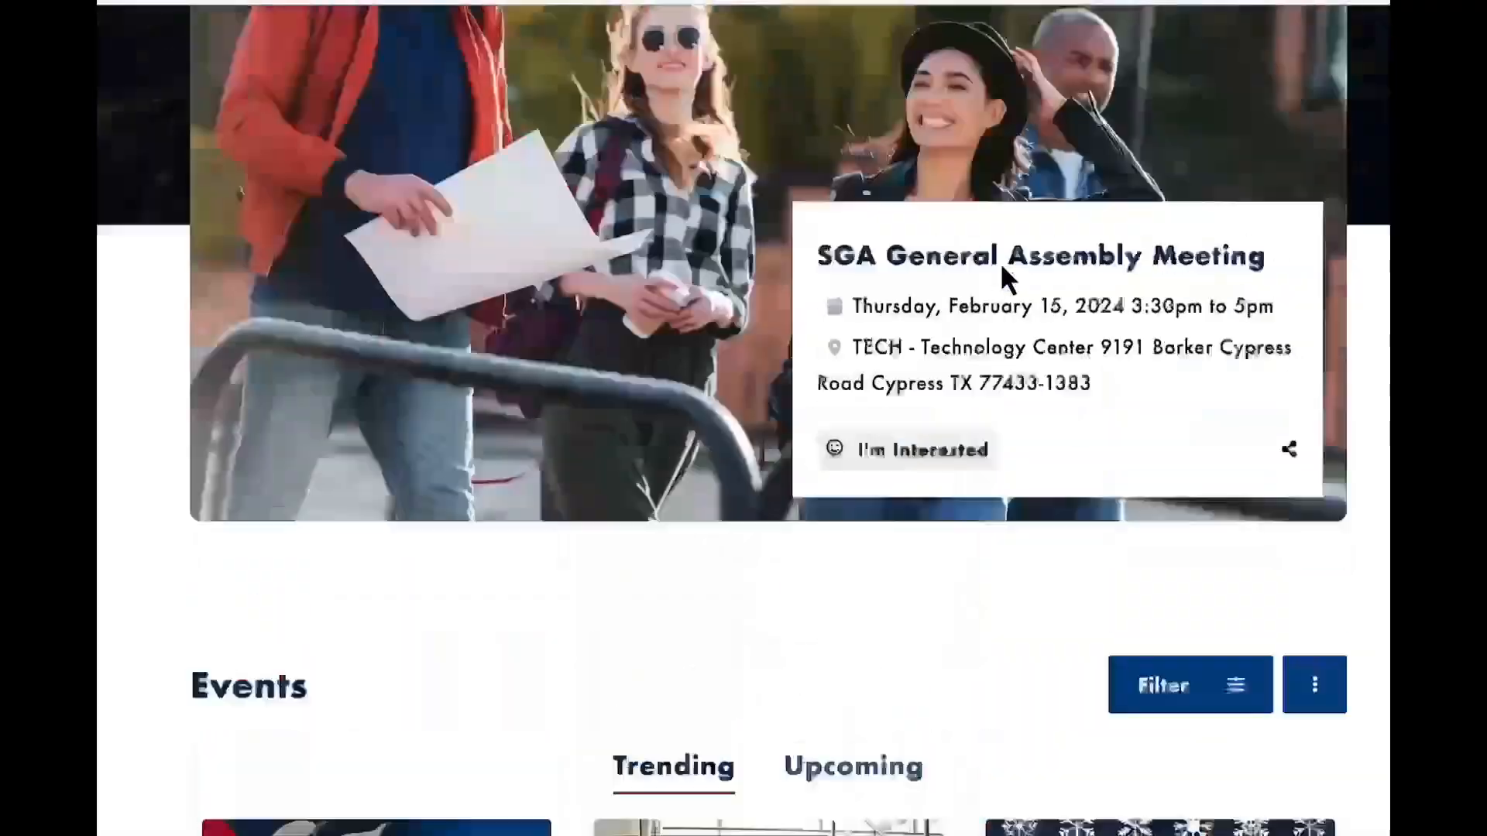
scroll(1000, 262, up, 1)
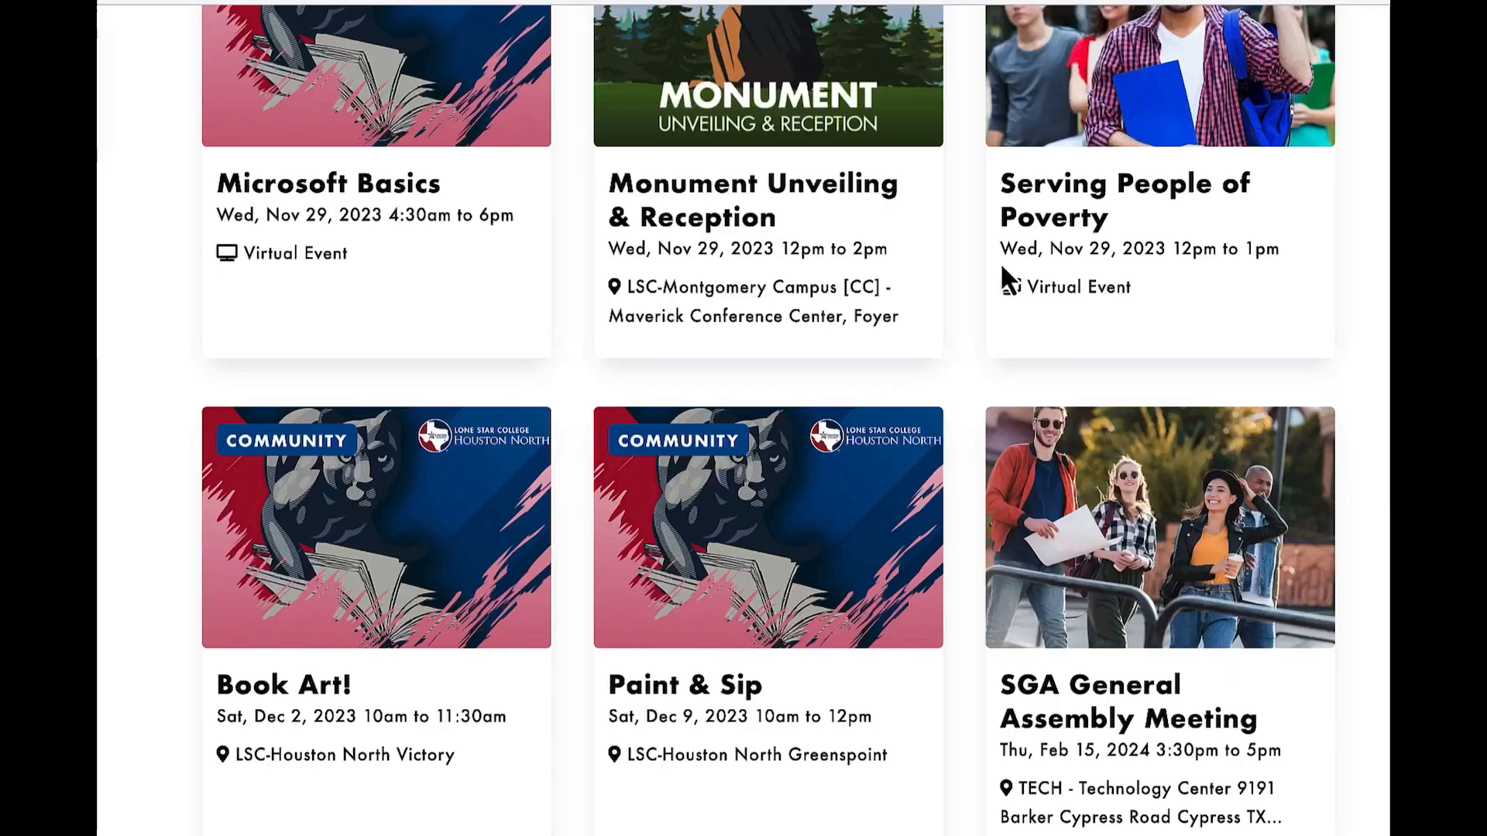
scroll(1002, 279, down, 1)
scroll(1002, 279, up, 5)
scroll(374, 14, up, 10)
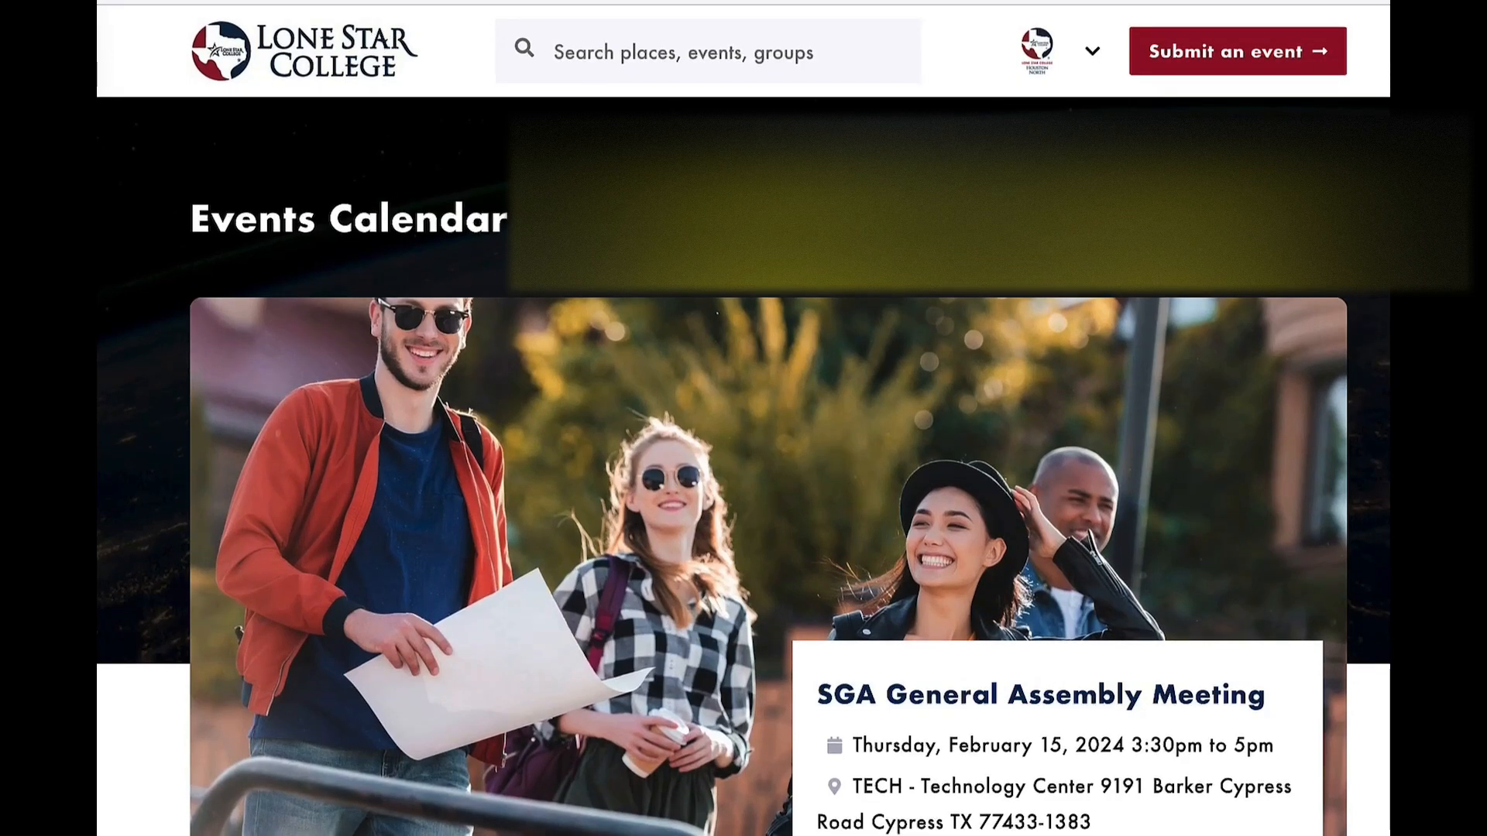
scroll(491, 312, down, 10)
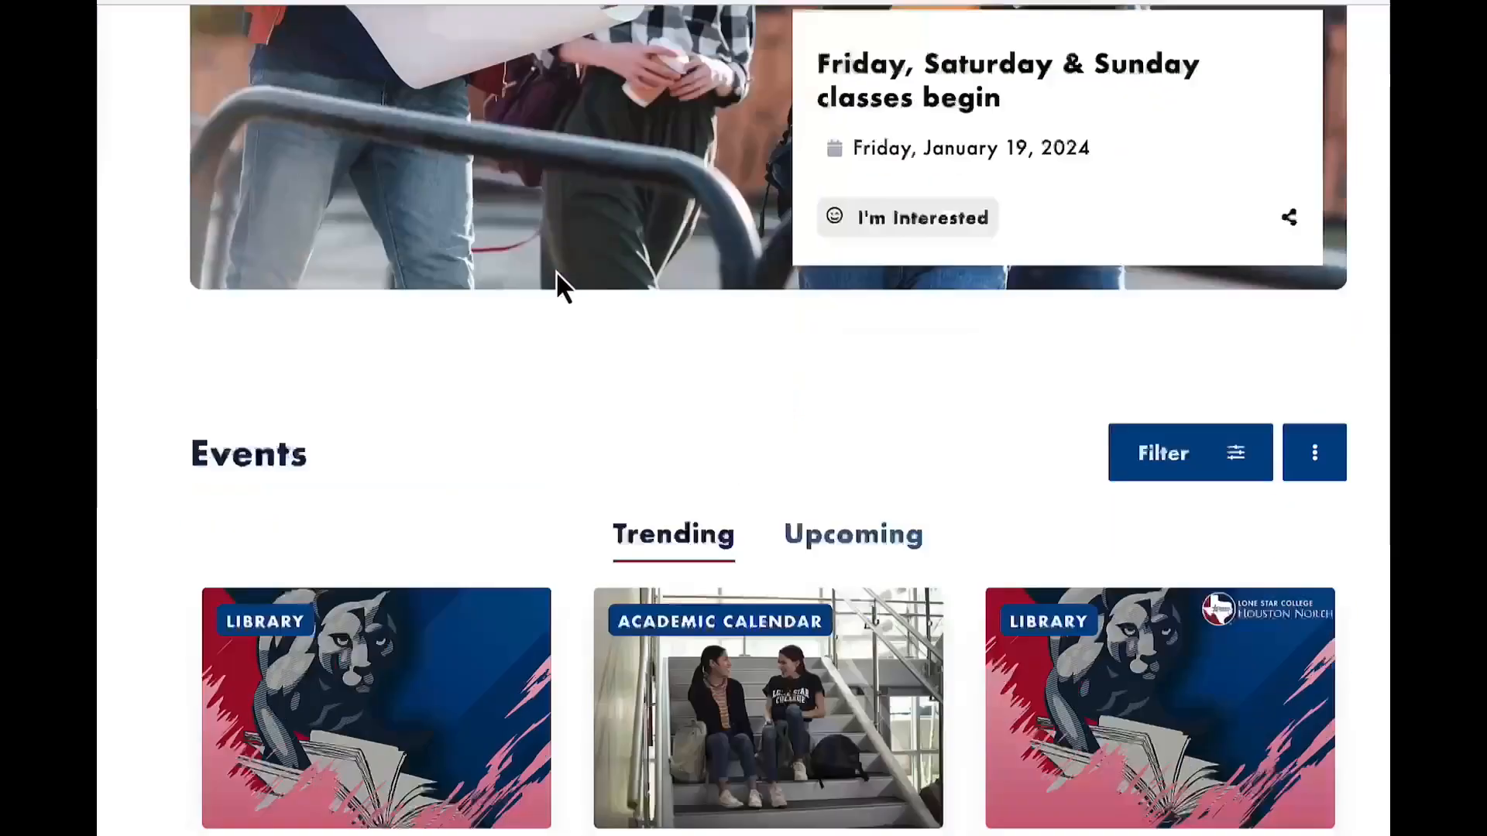
scroll(429, 546, down, 13)
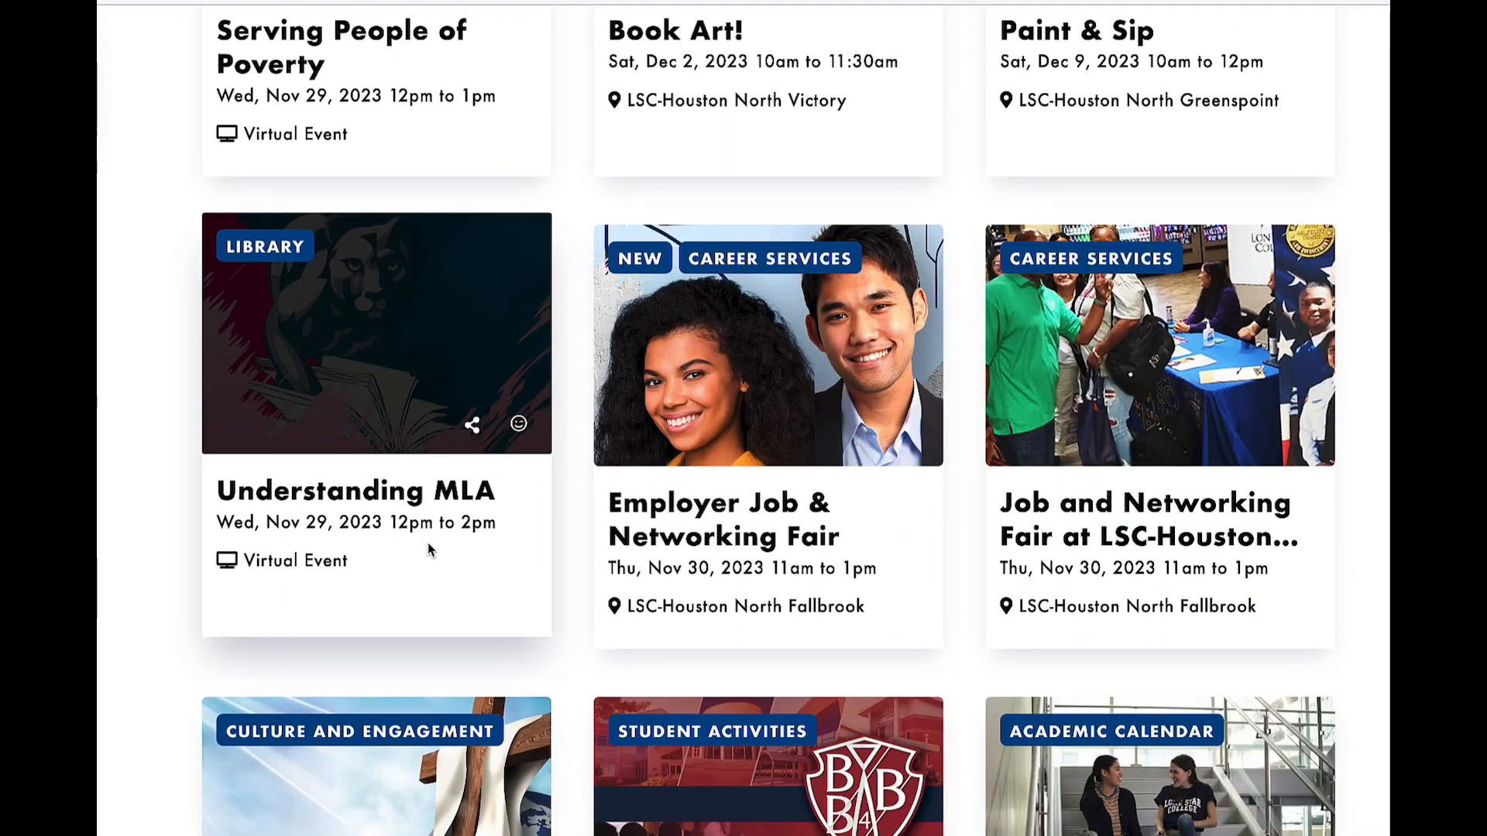
scroll(429, 545, down, 3)
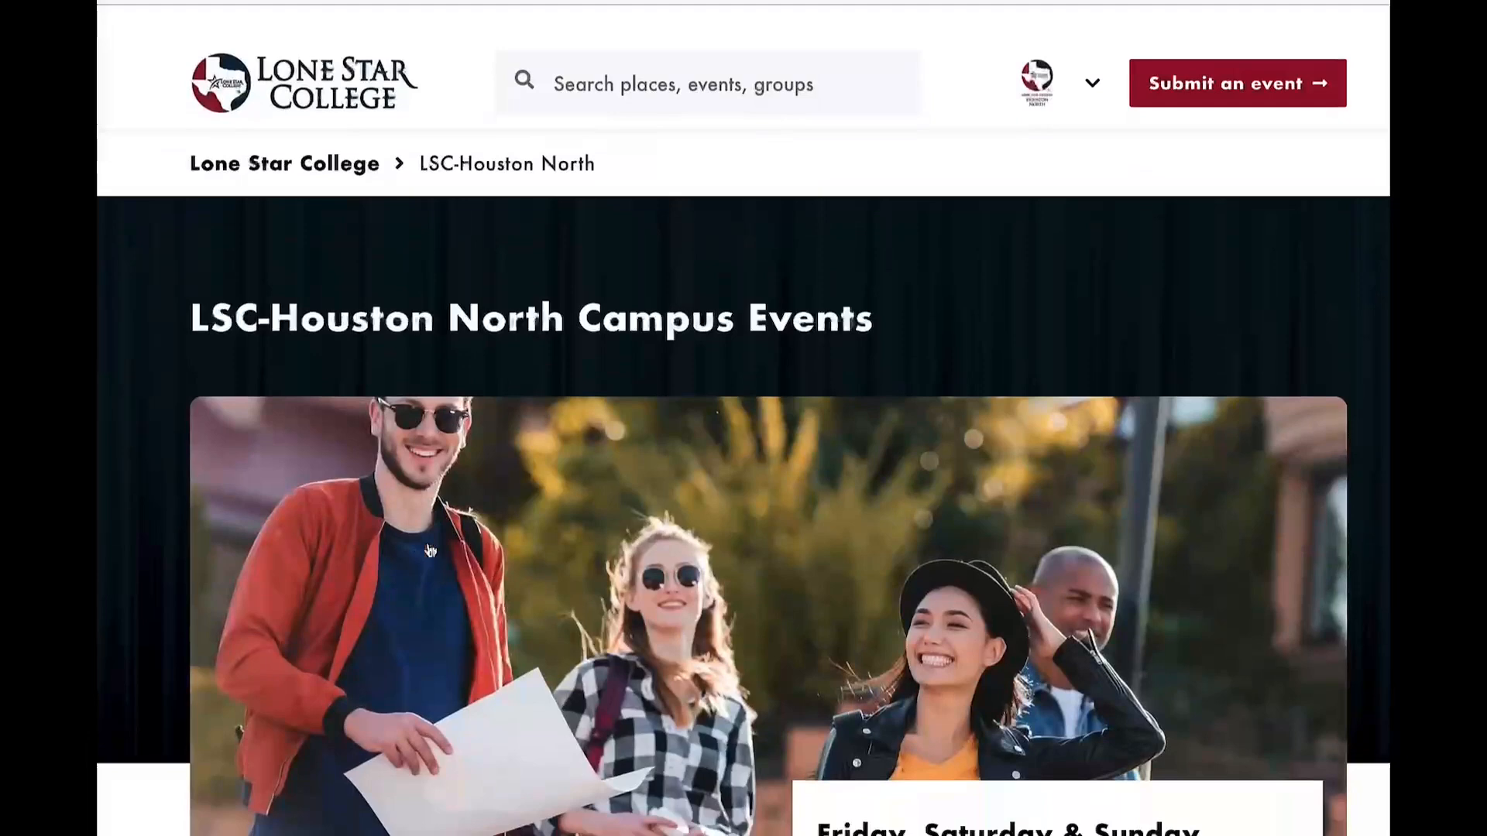
scroll(429, 549, down, 1)
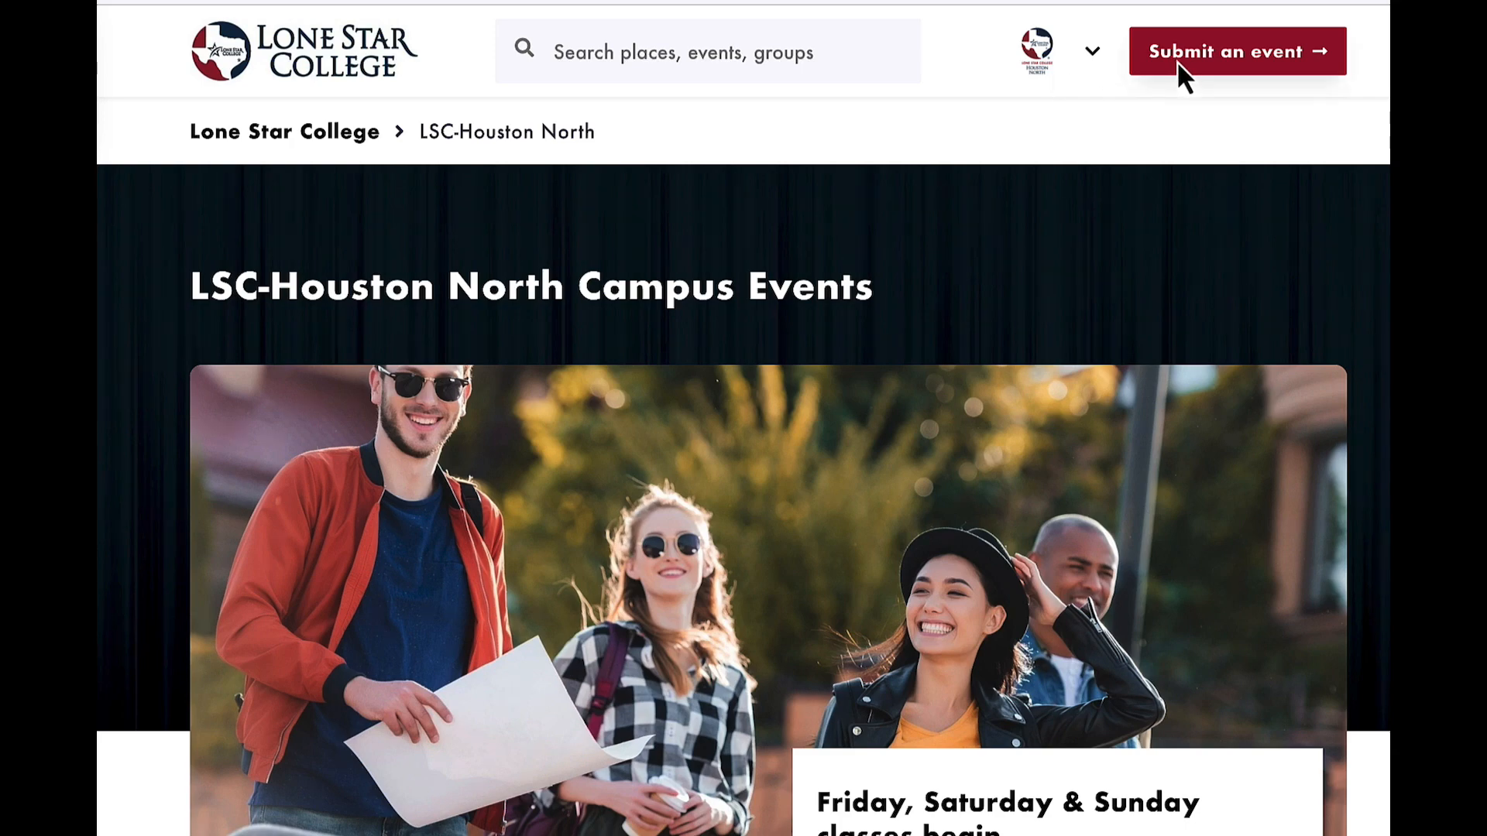
Open the form for submitting a new event and name the event "Test Event".
click(1236, 52)
scroll(729, 250, down, 2)
click(480, 388)
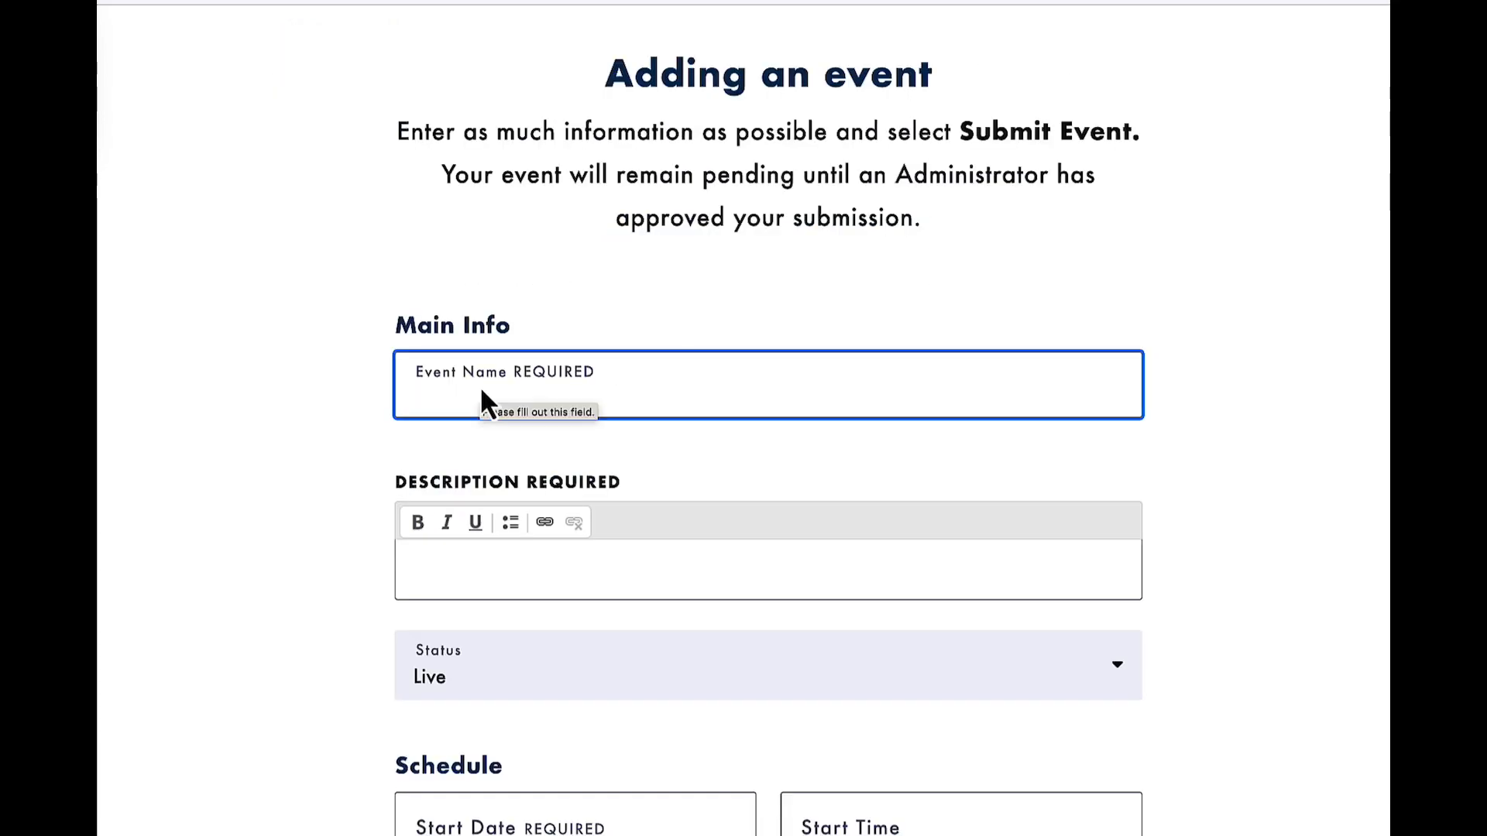
text(Test E)
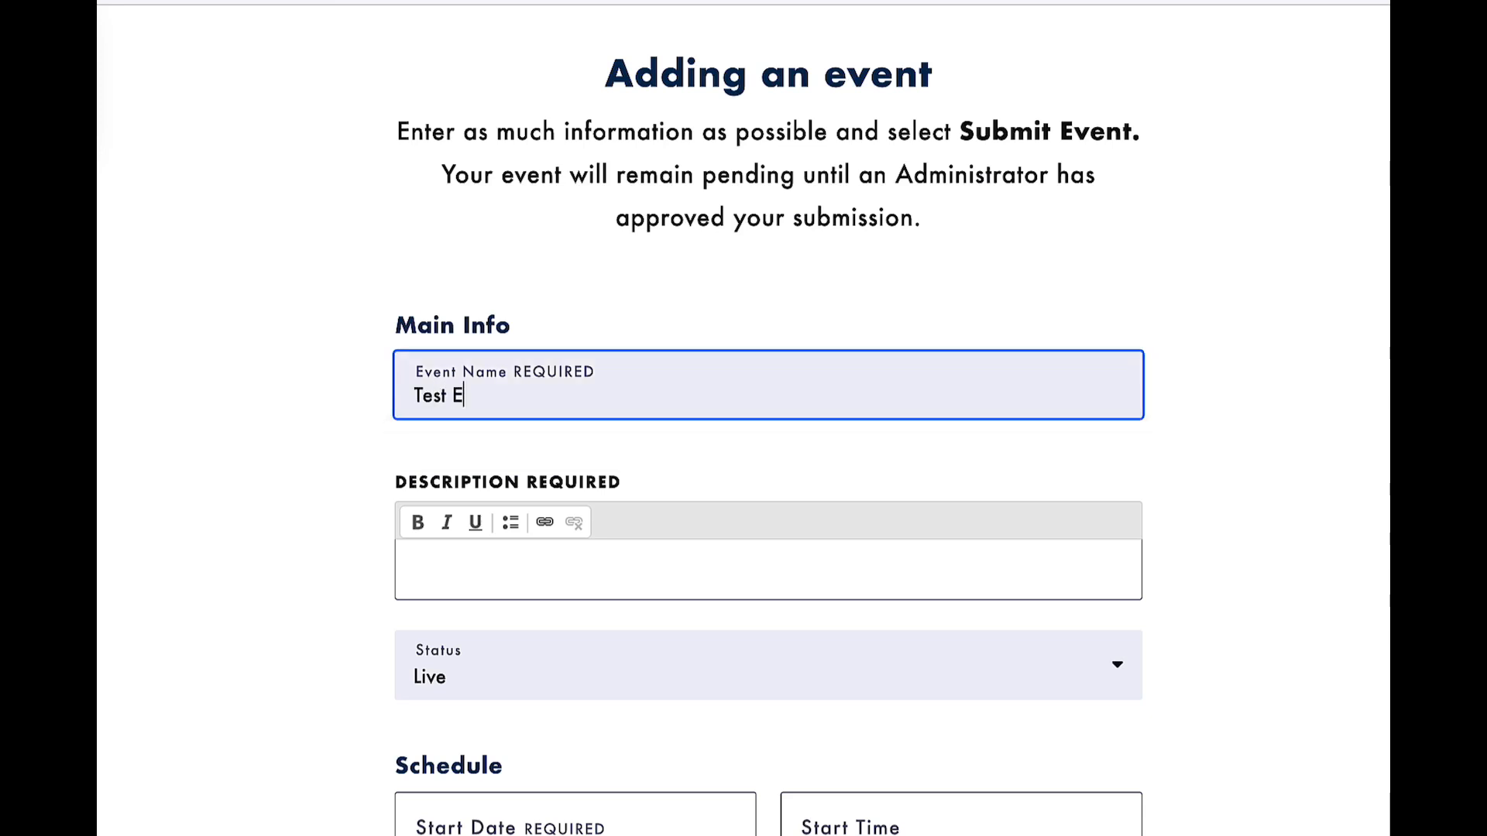
text(vent)
Enter the event description "Test event description with date, time, location, and what to expect. Detail it all!".
click(456, 554)
text(Test event descr)
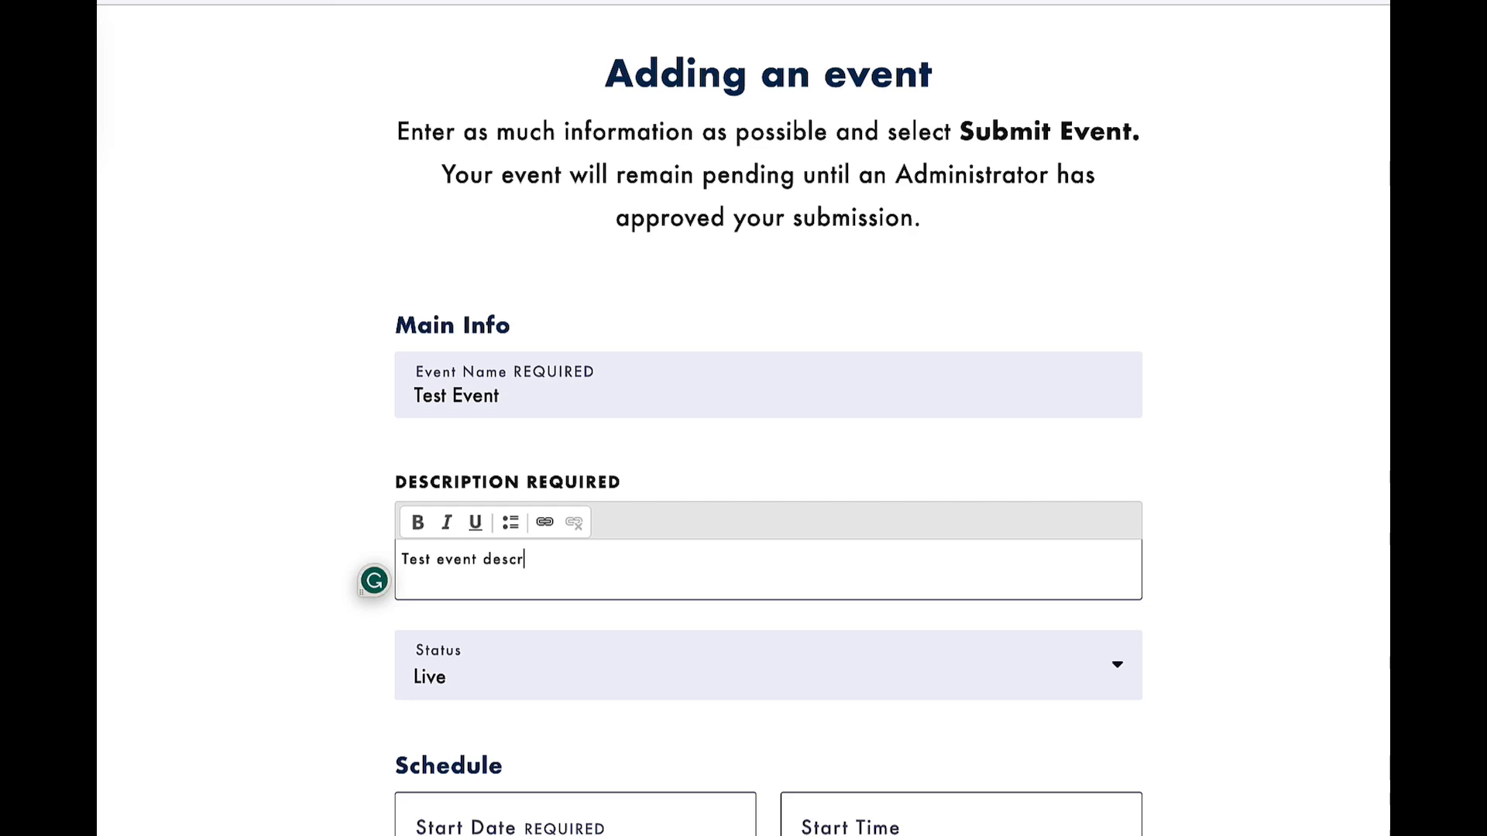
text(iption with date, time, location, and what to expect. Detail it all!)
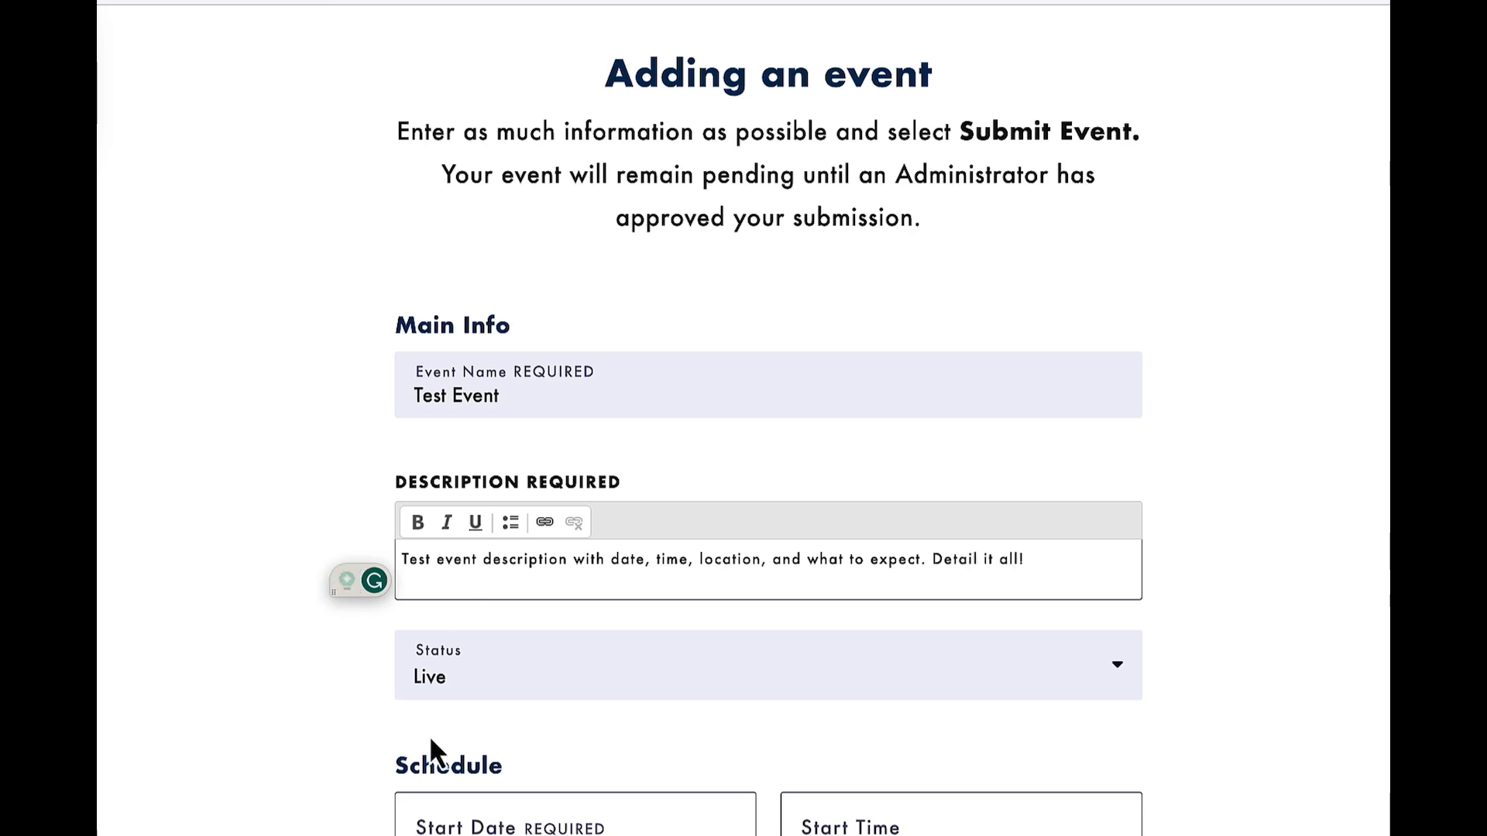
Review the event status options and keep the status at Live.
scroll(550, 696, down, 1)
click(550, 647)
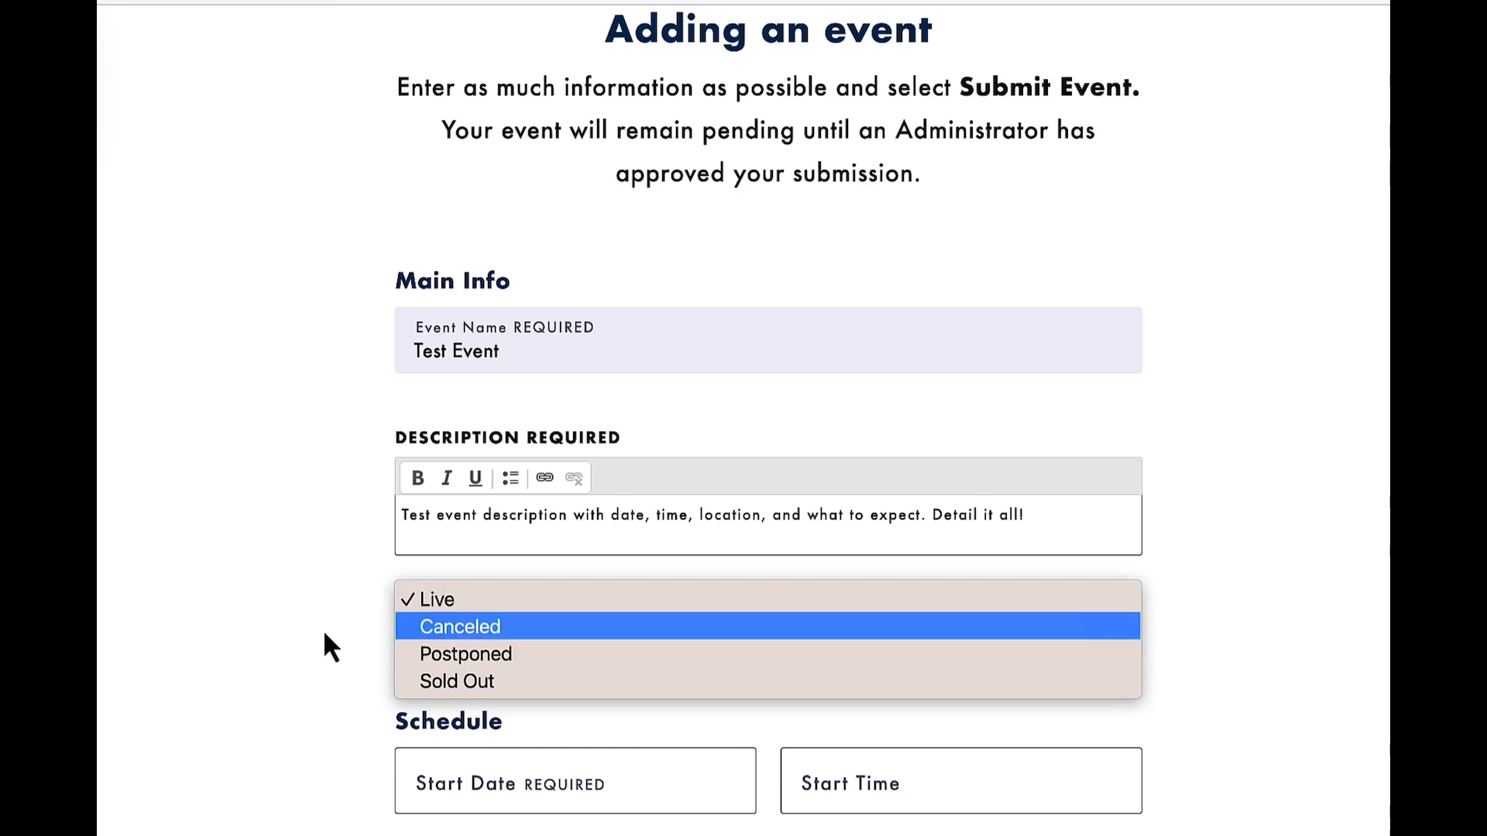
click(476, 598)
Set the event's start date to December 1 and its start time to 11 a.m.
scroll(477, 598, down, 3)
click(477, 598)
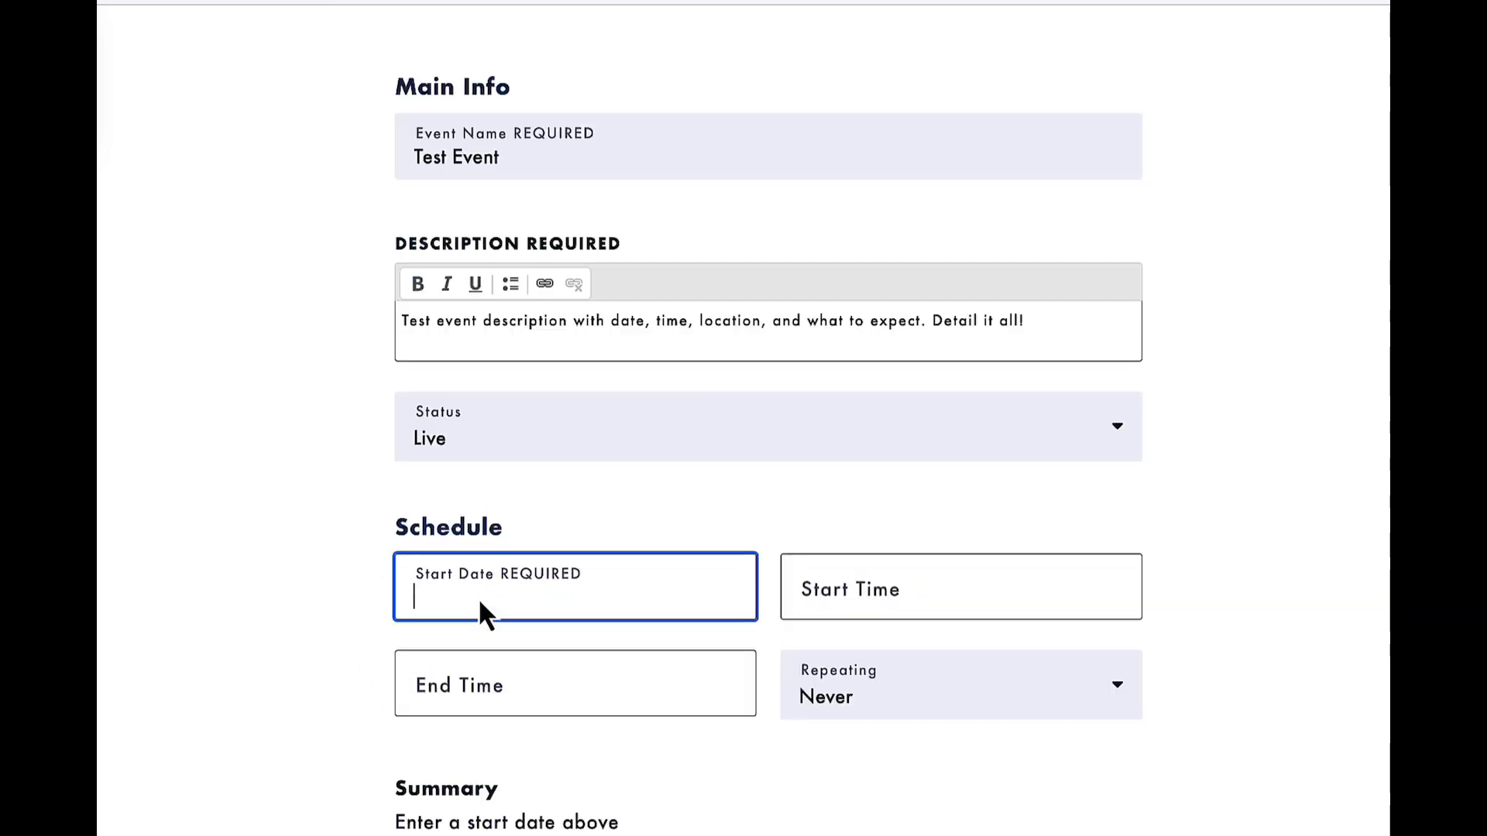
text(Dece)
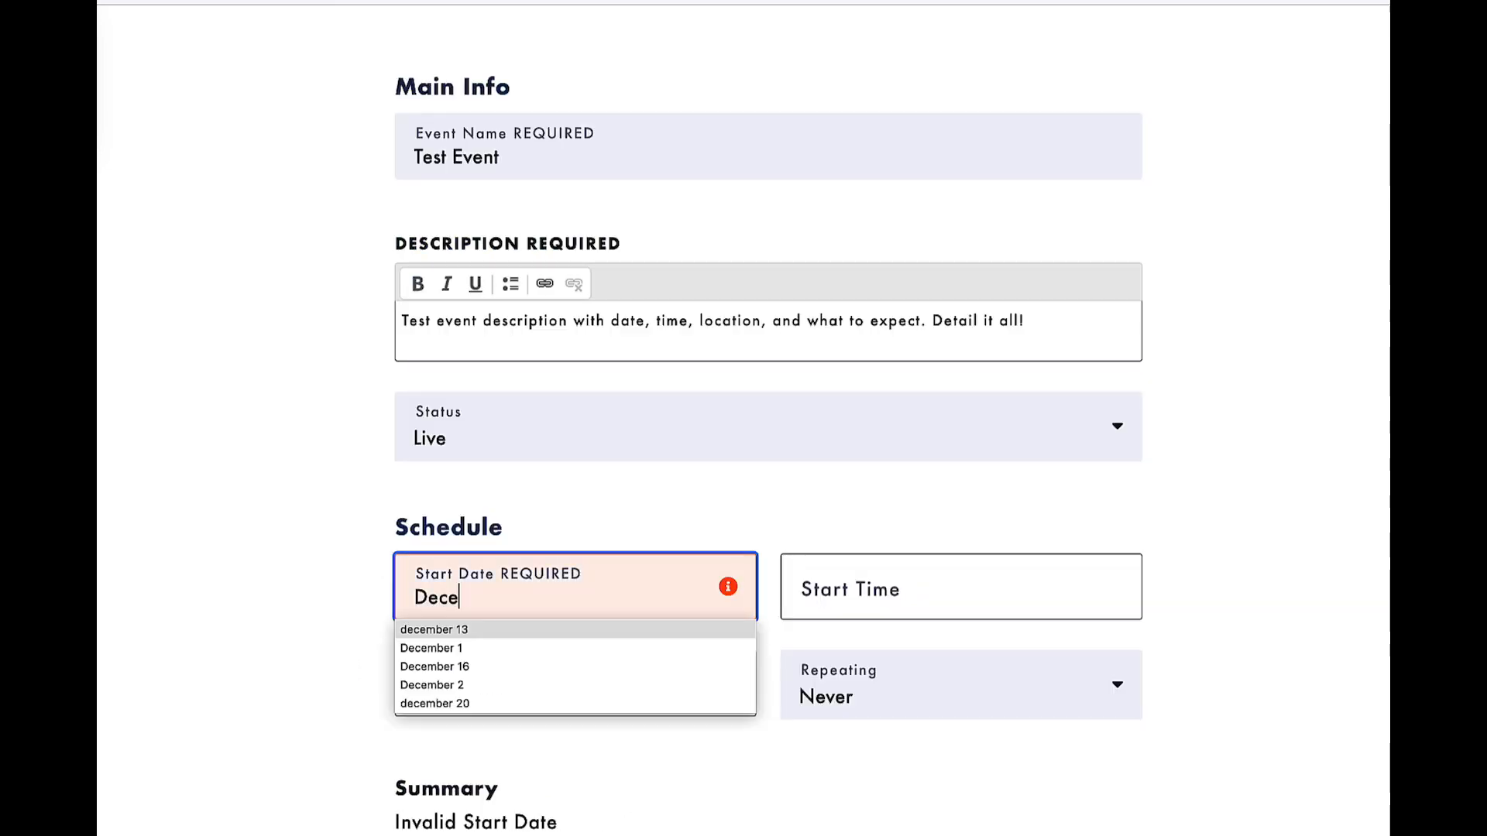
click(444, 650)
click(819, 585)
text(11)
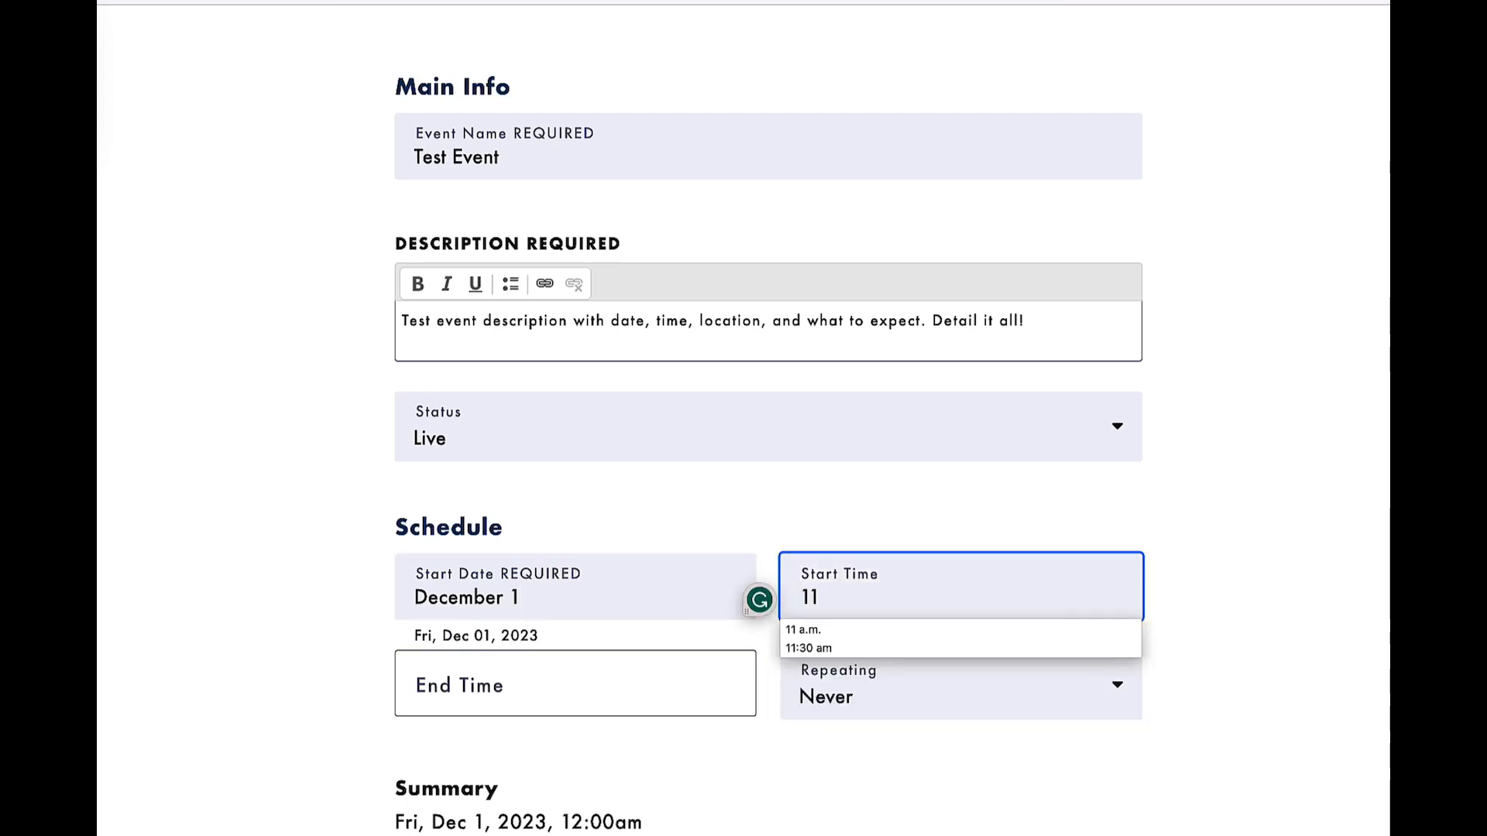
click(827, 629)
Set the event's end time to 1 p.m.
click(587, 686)
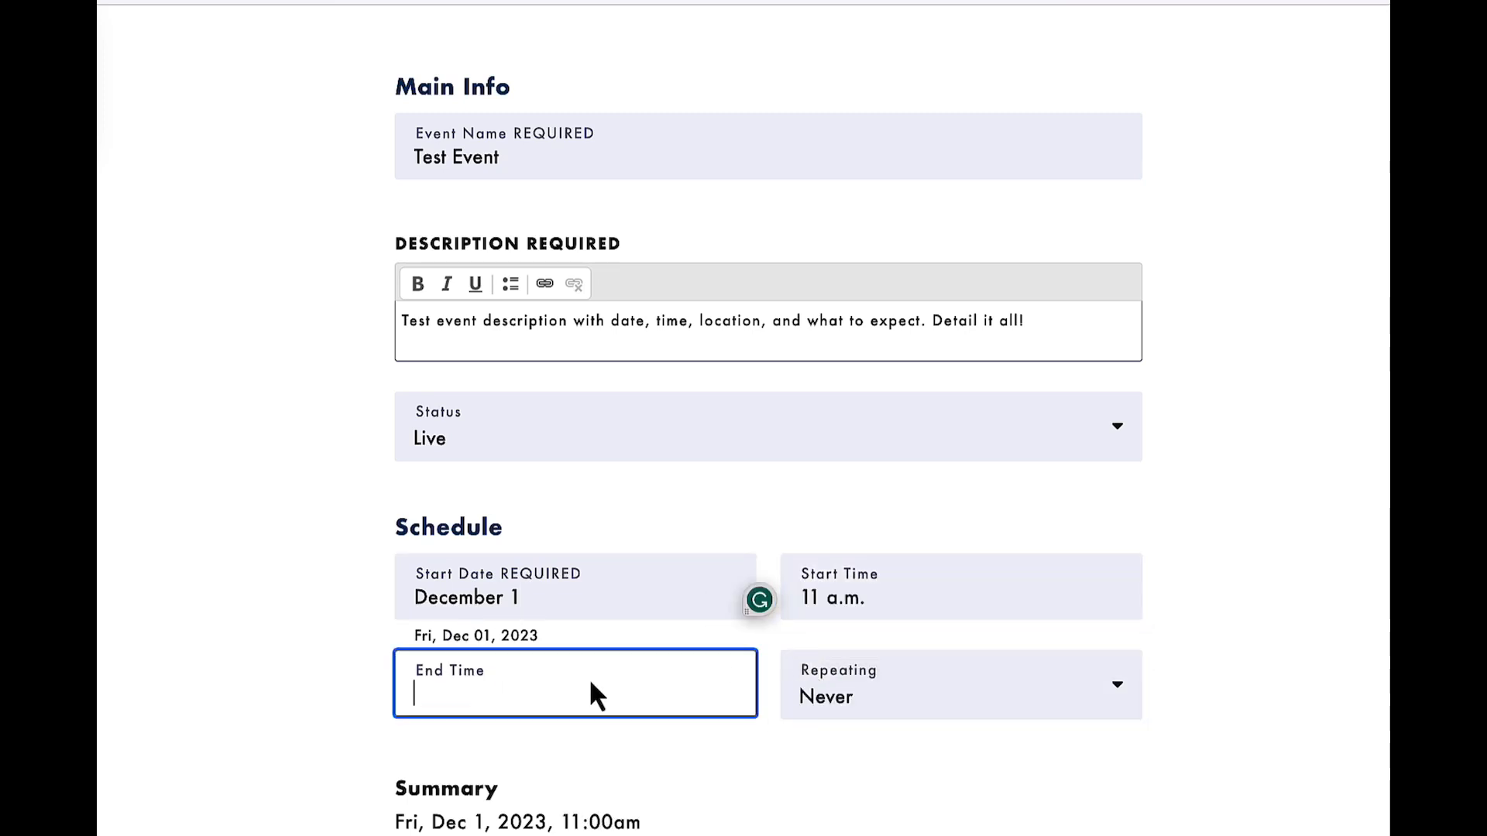
text(1)
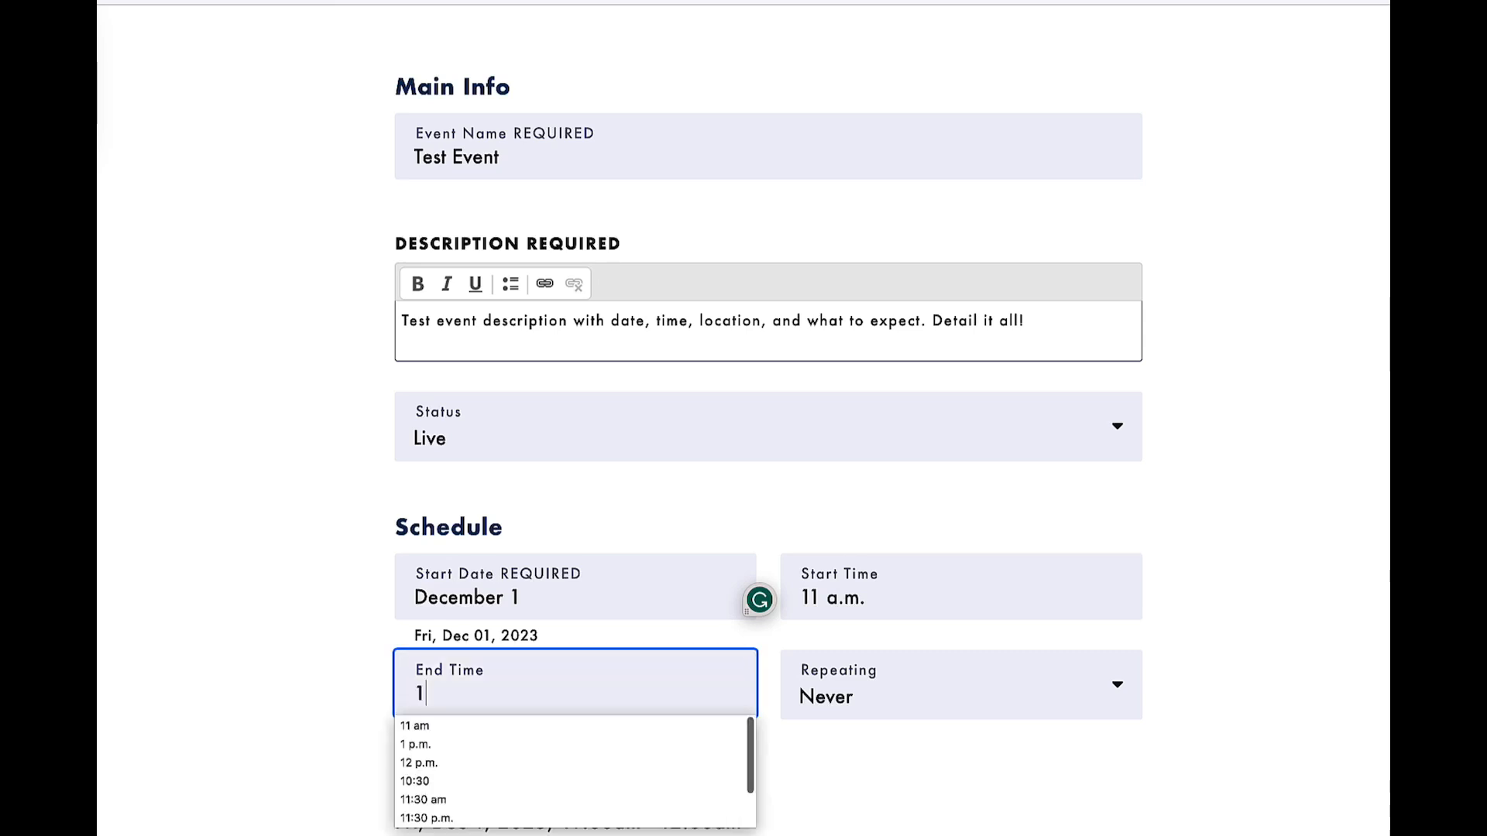
click(475, 745)
click(449, 711)
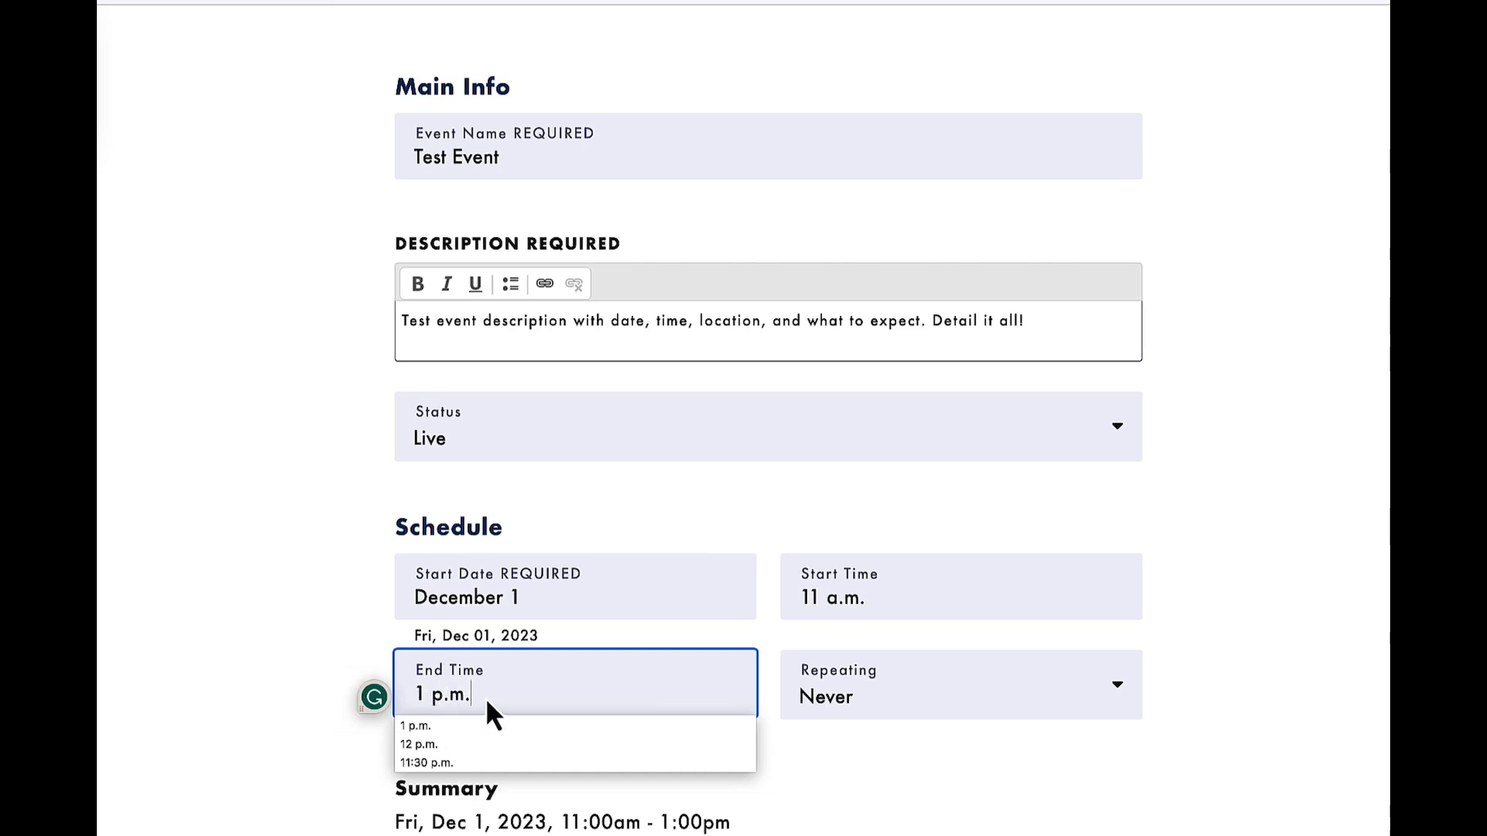
Keep the event's repetition at Never and add the entered date and time to the schedule.
click(842, 688)
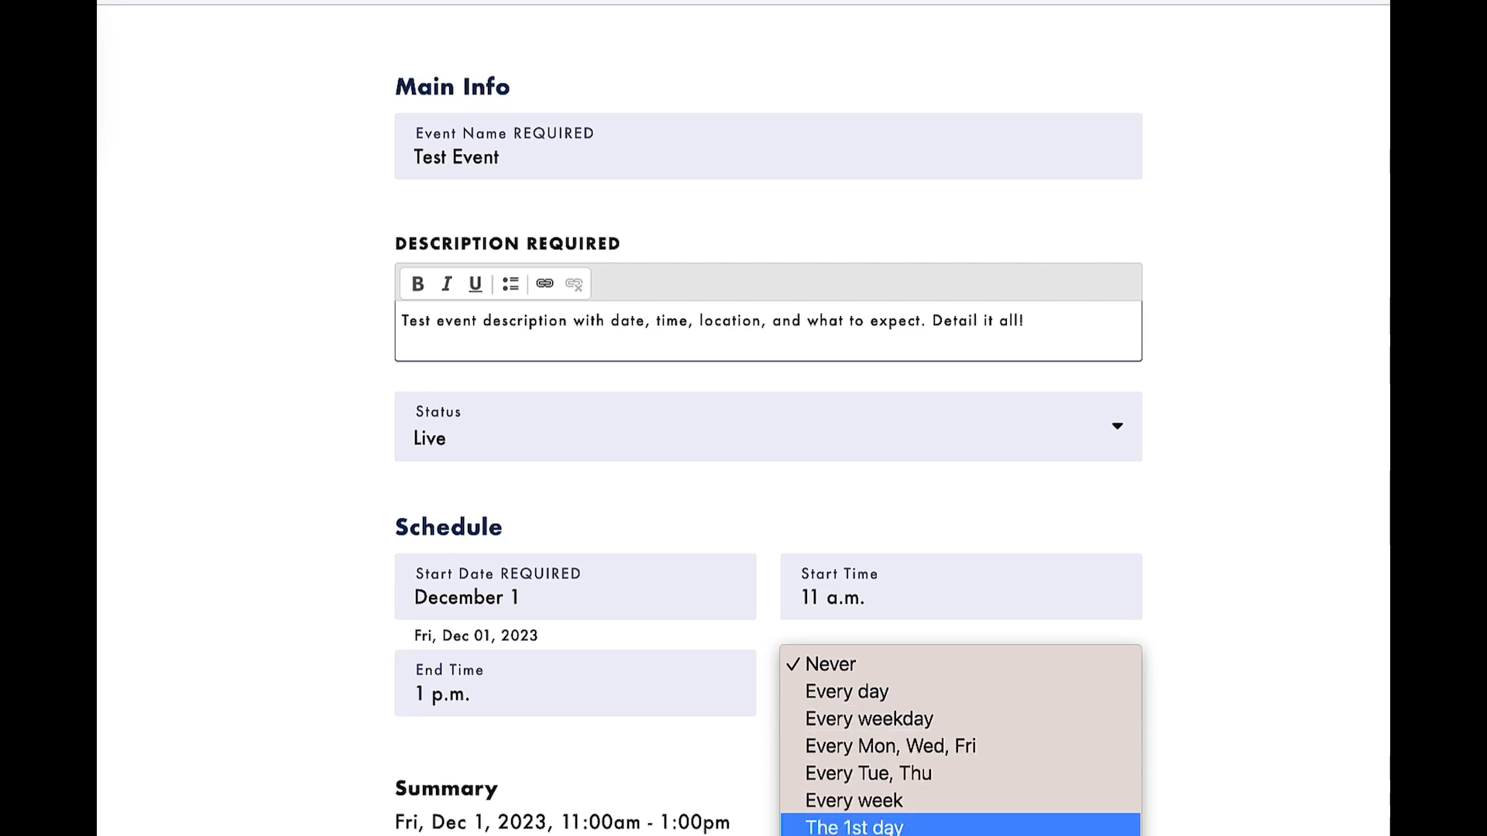
click(918, 533)
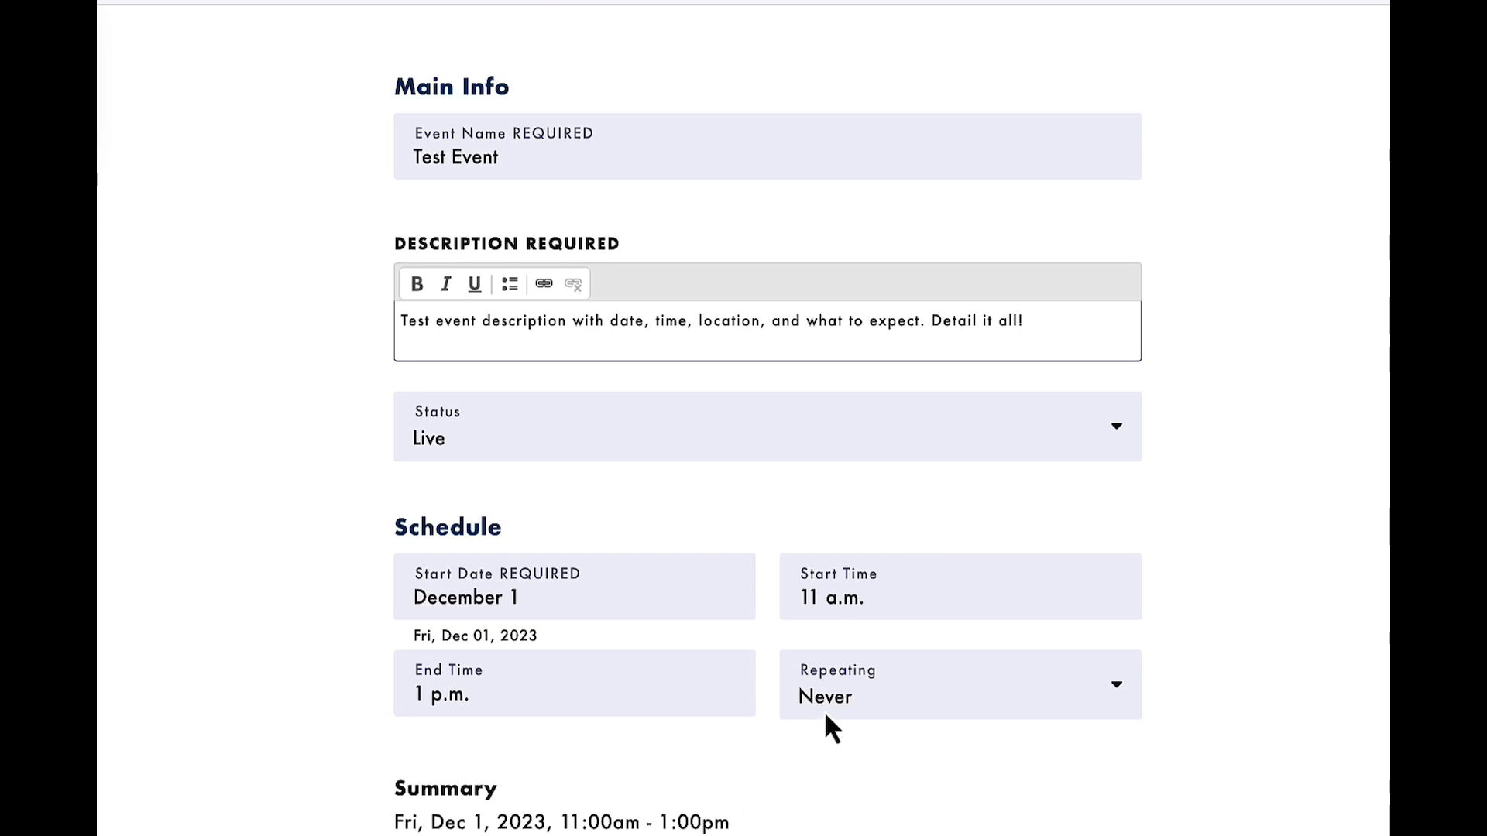
scroll(826, 704, down, 2)
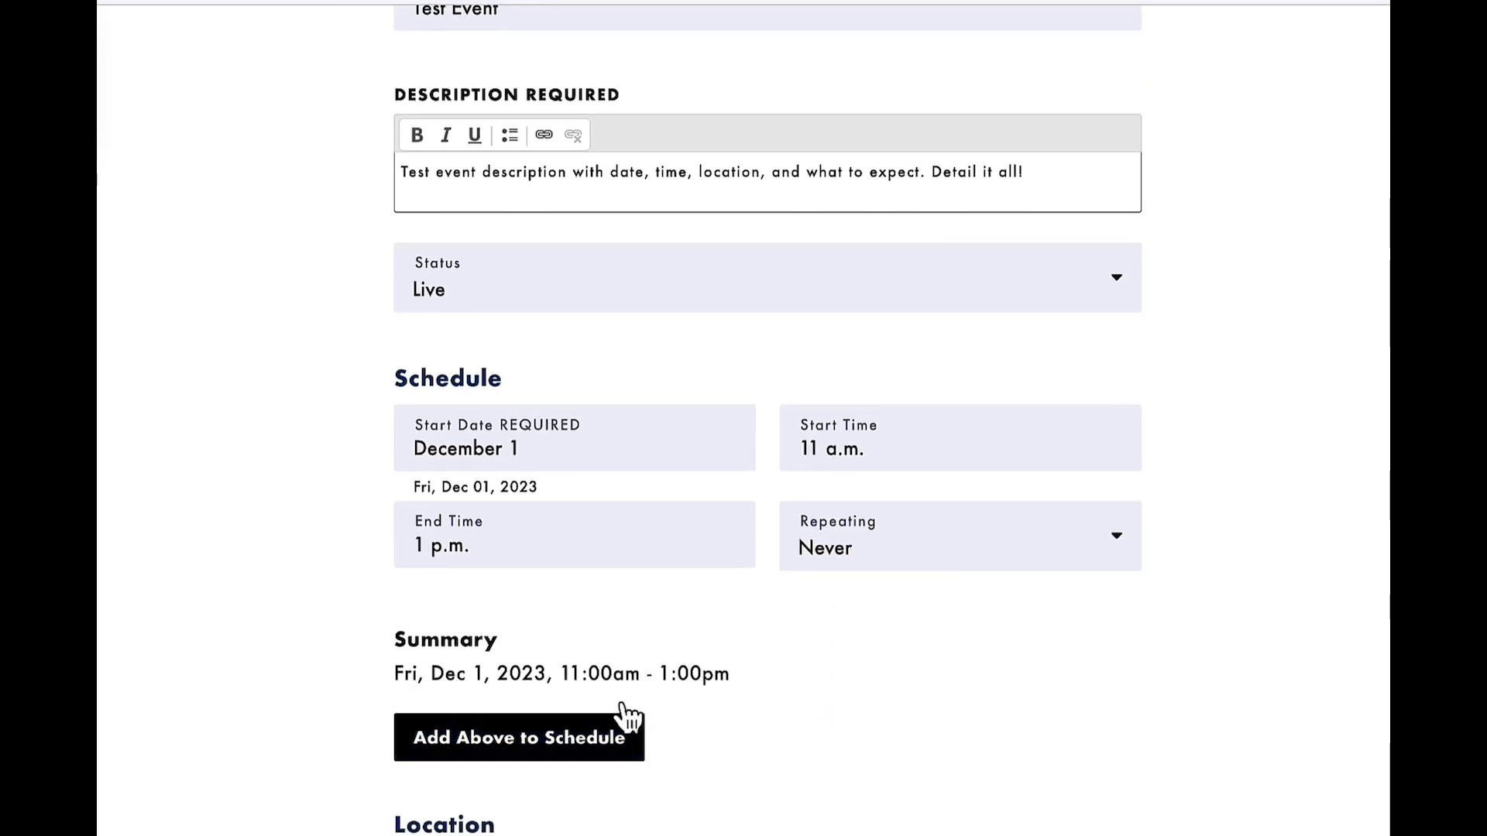
click(574, 755)
Set the location experience of the event to Hybrid.
scroll(575, 756, down, 4)
scroll(579, 766, down, 4)
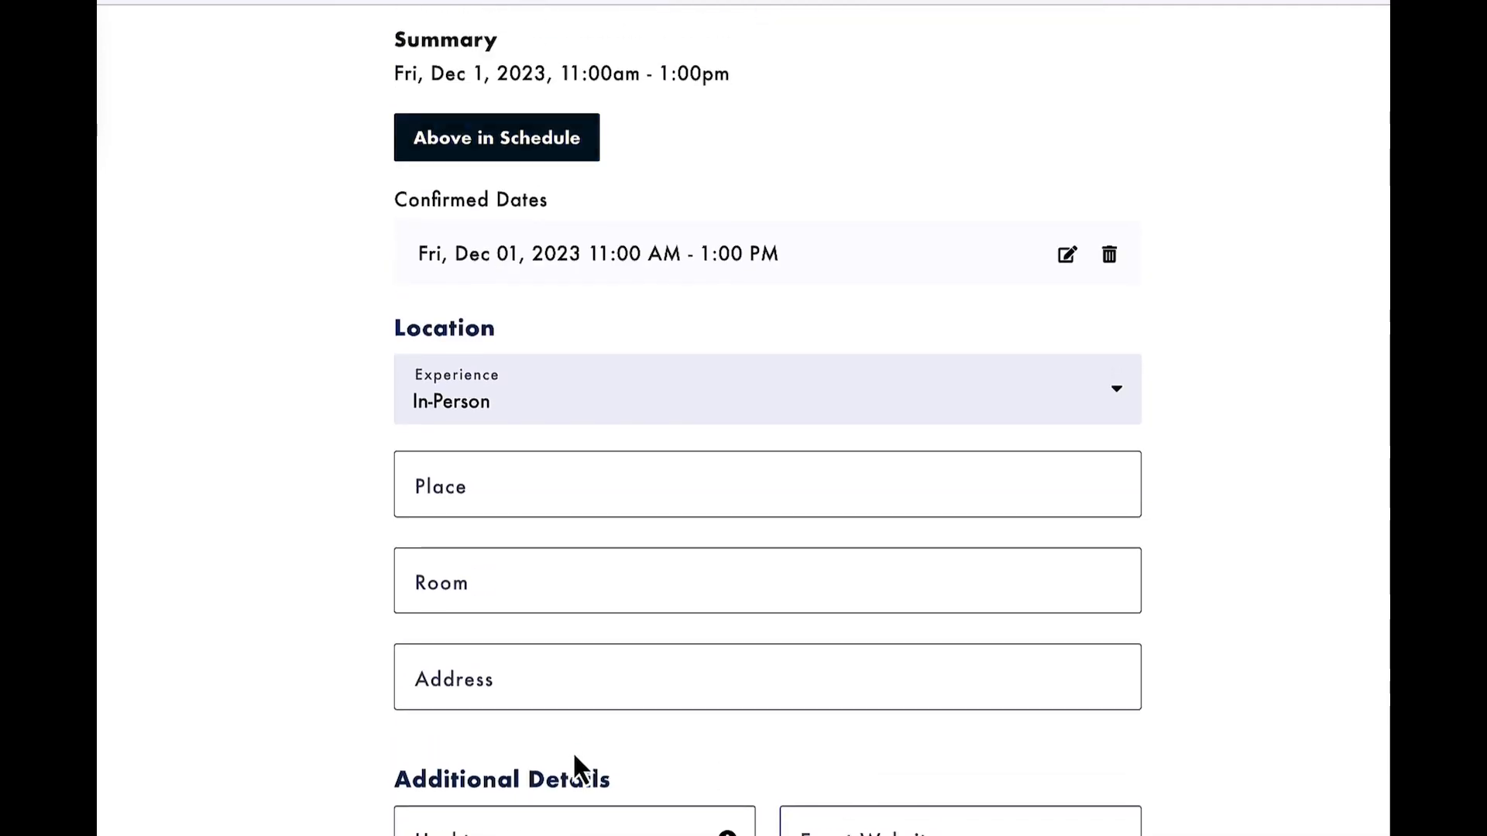
click(494, 411)
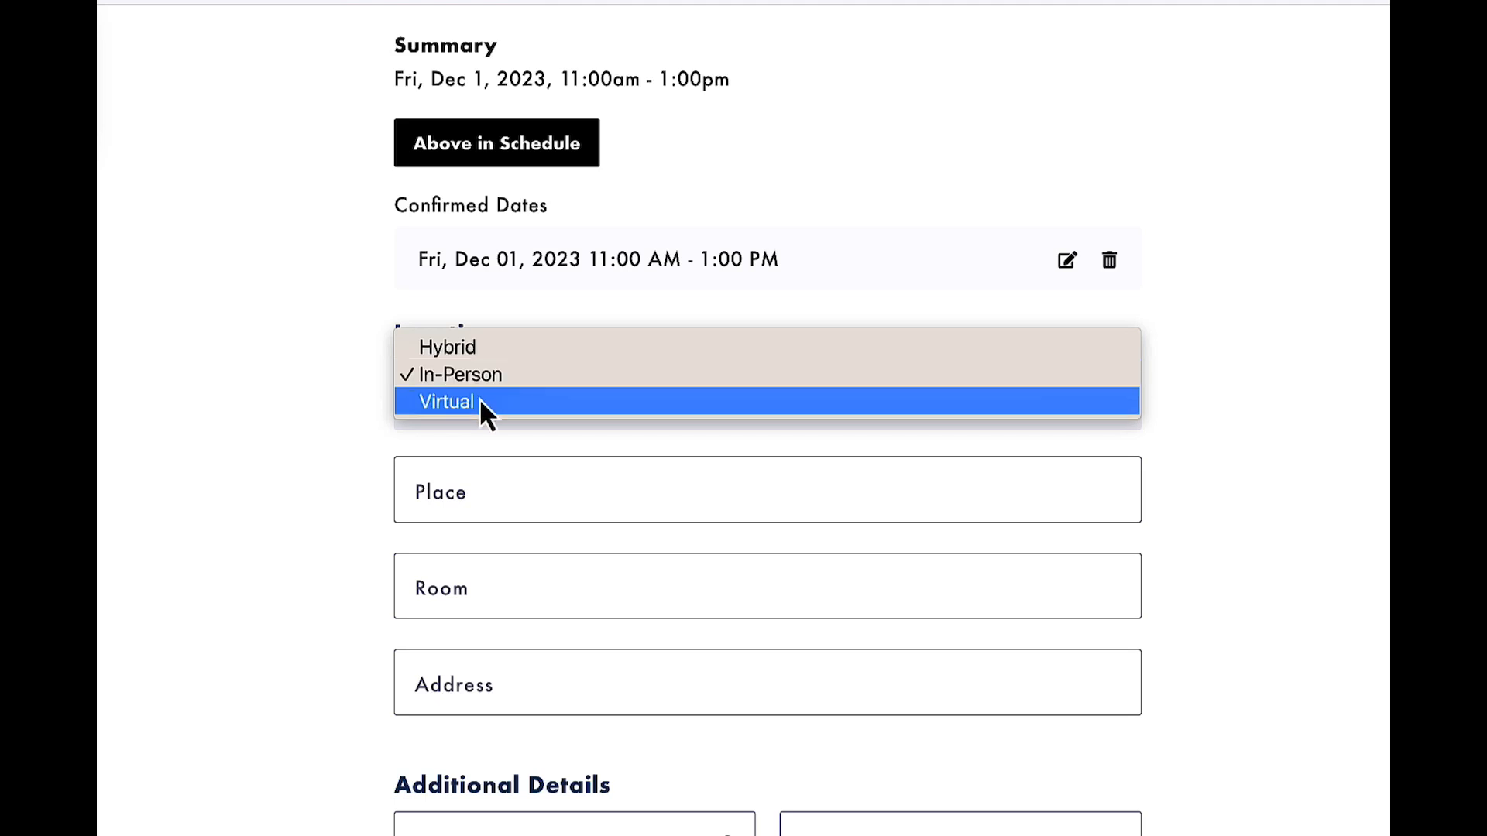
click(465, 352)
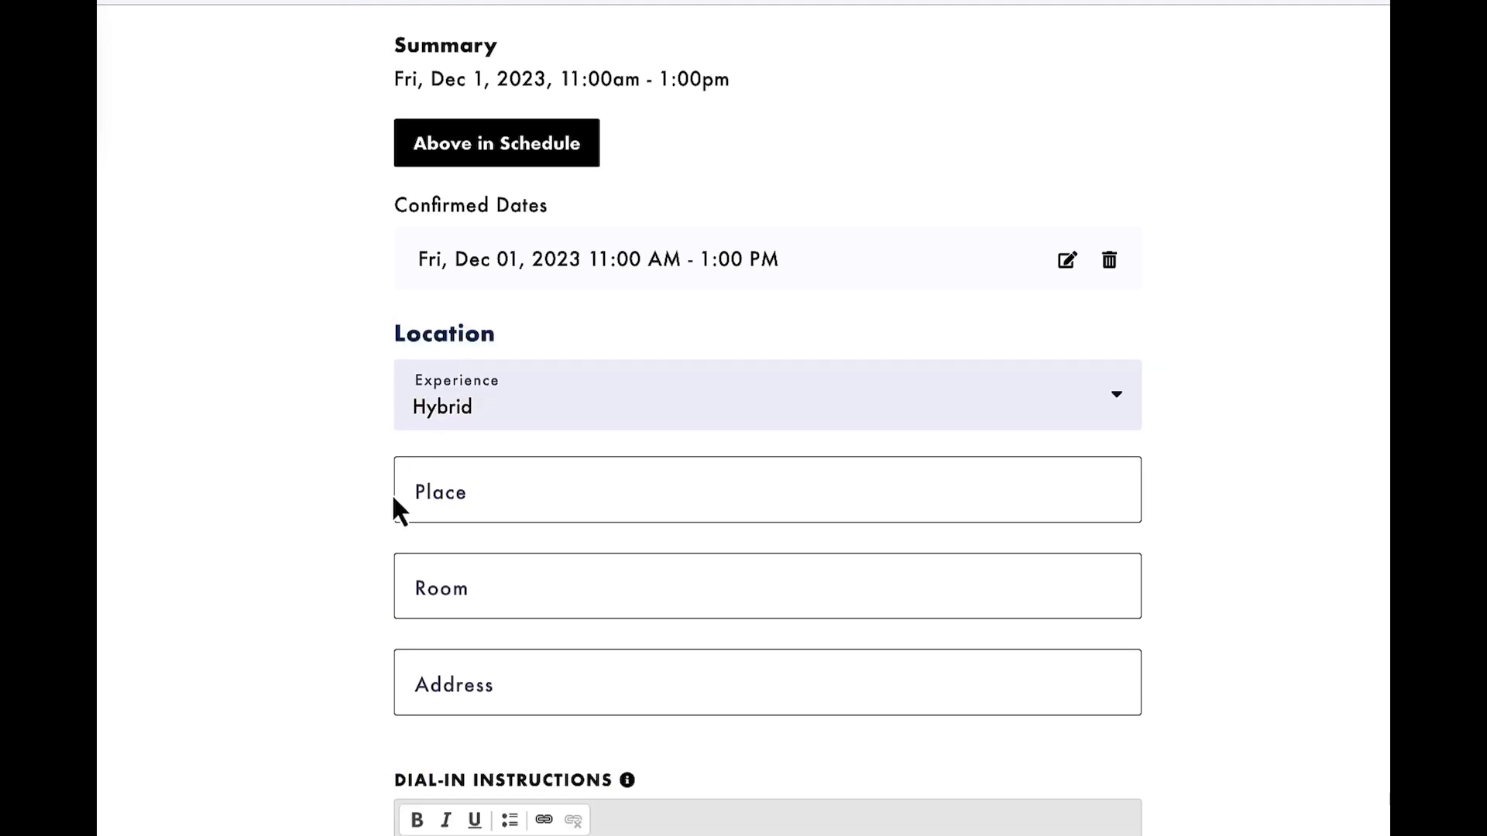
Search the places for "LSC-H" and choose LSC-Houston North Greenspoint as the event's place.
click(448, 508)
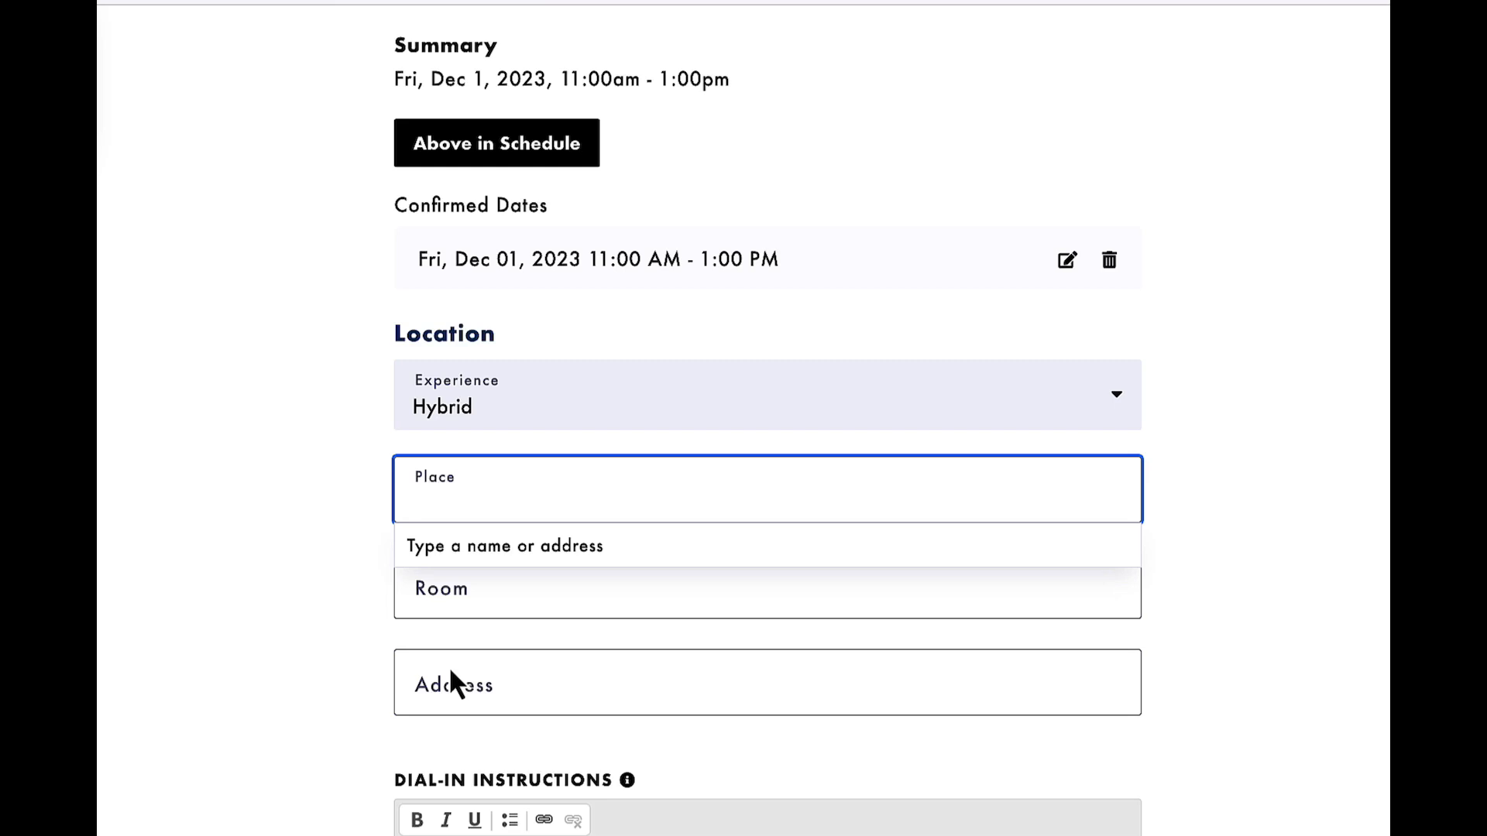
click(428, 503)
text(LSC-)
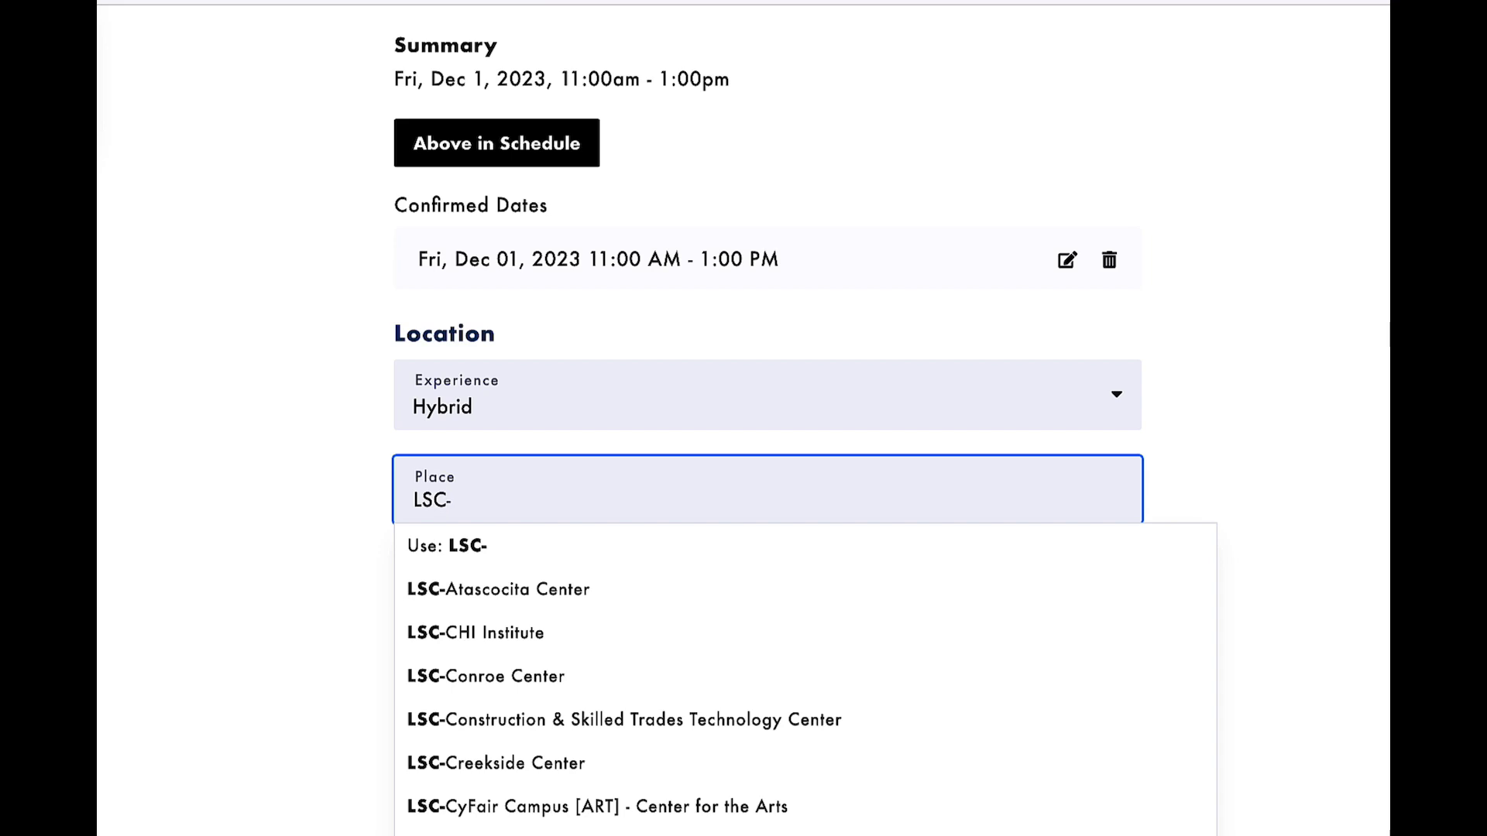
text(H)
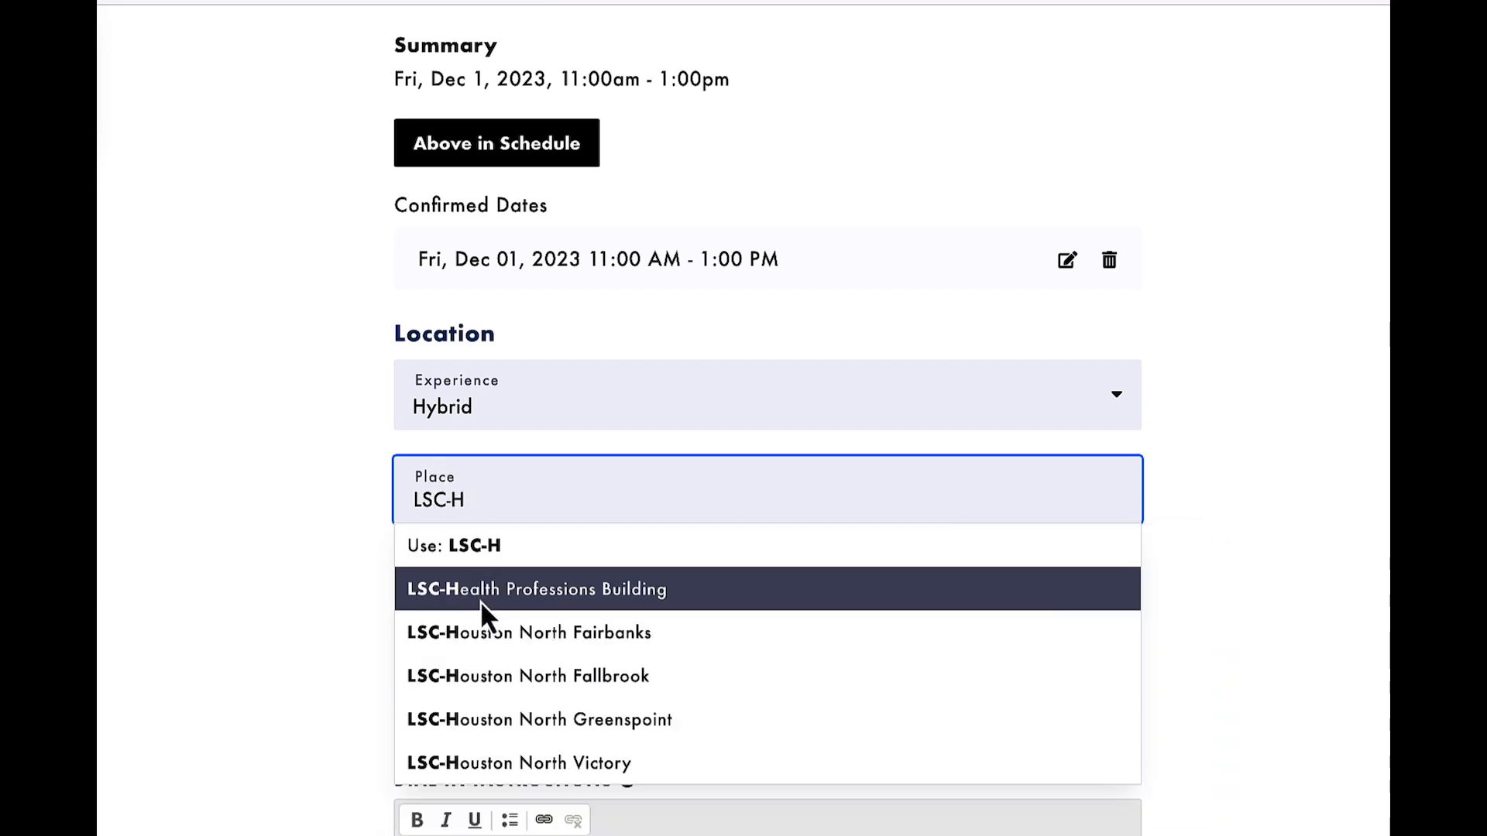
scroll(479, 638, down, 1)
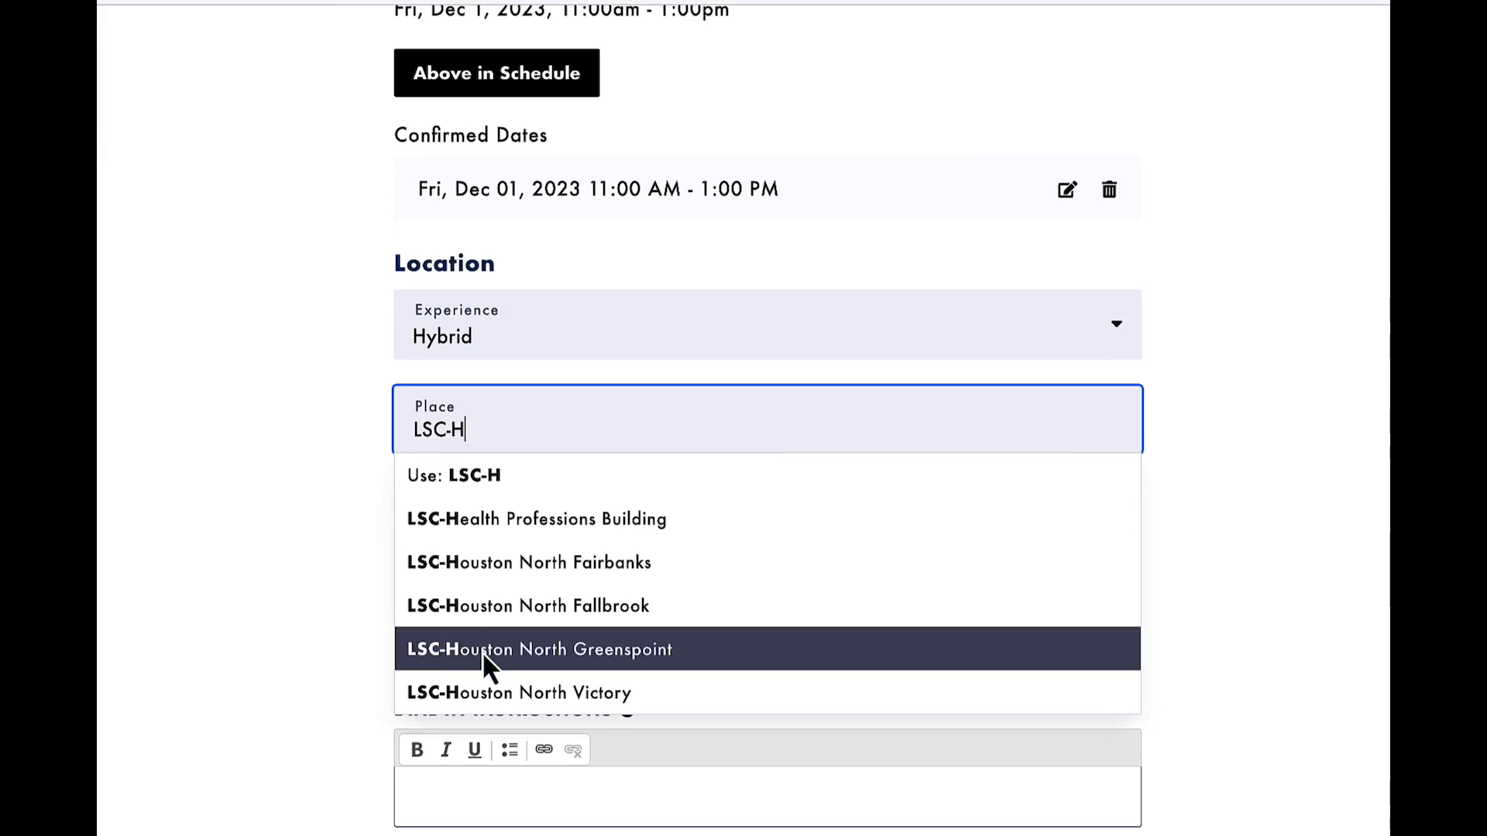
click(499, 655)
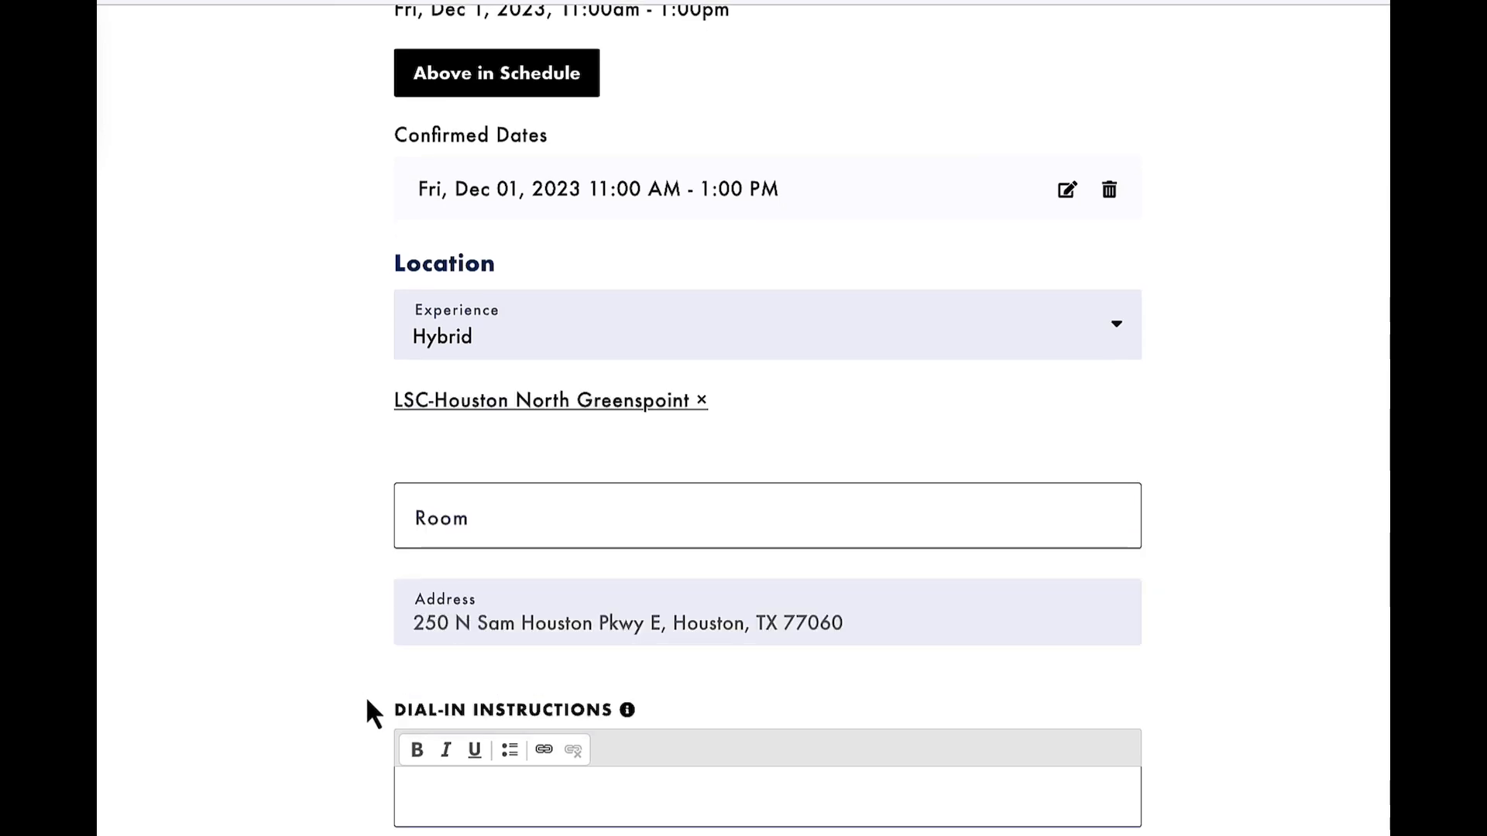
Enter 302 as the room for the event's location.
scroll(432, 798, down, 3)
click(479, 680)
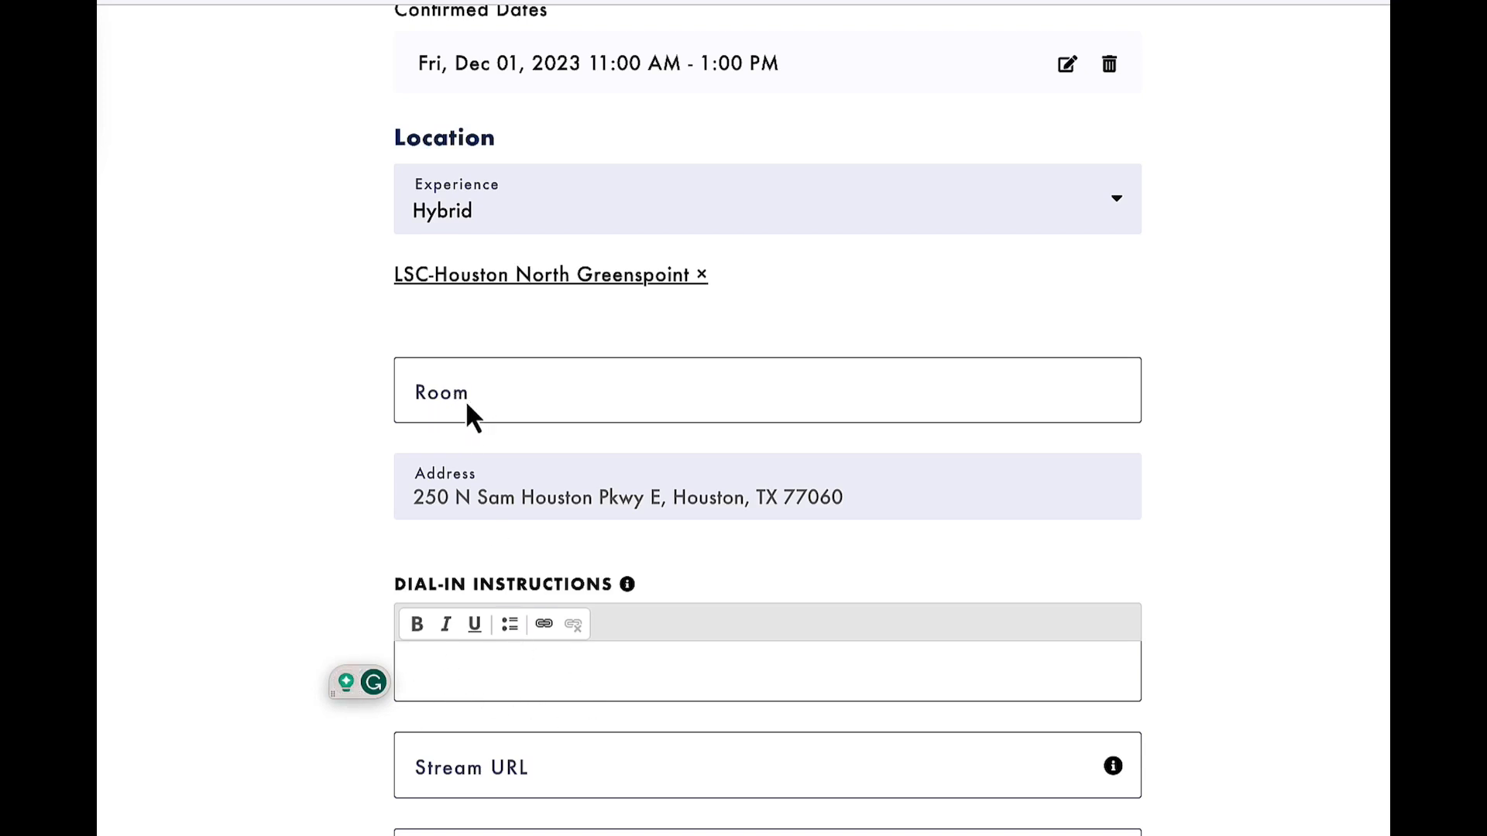
click(442, 400)
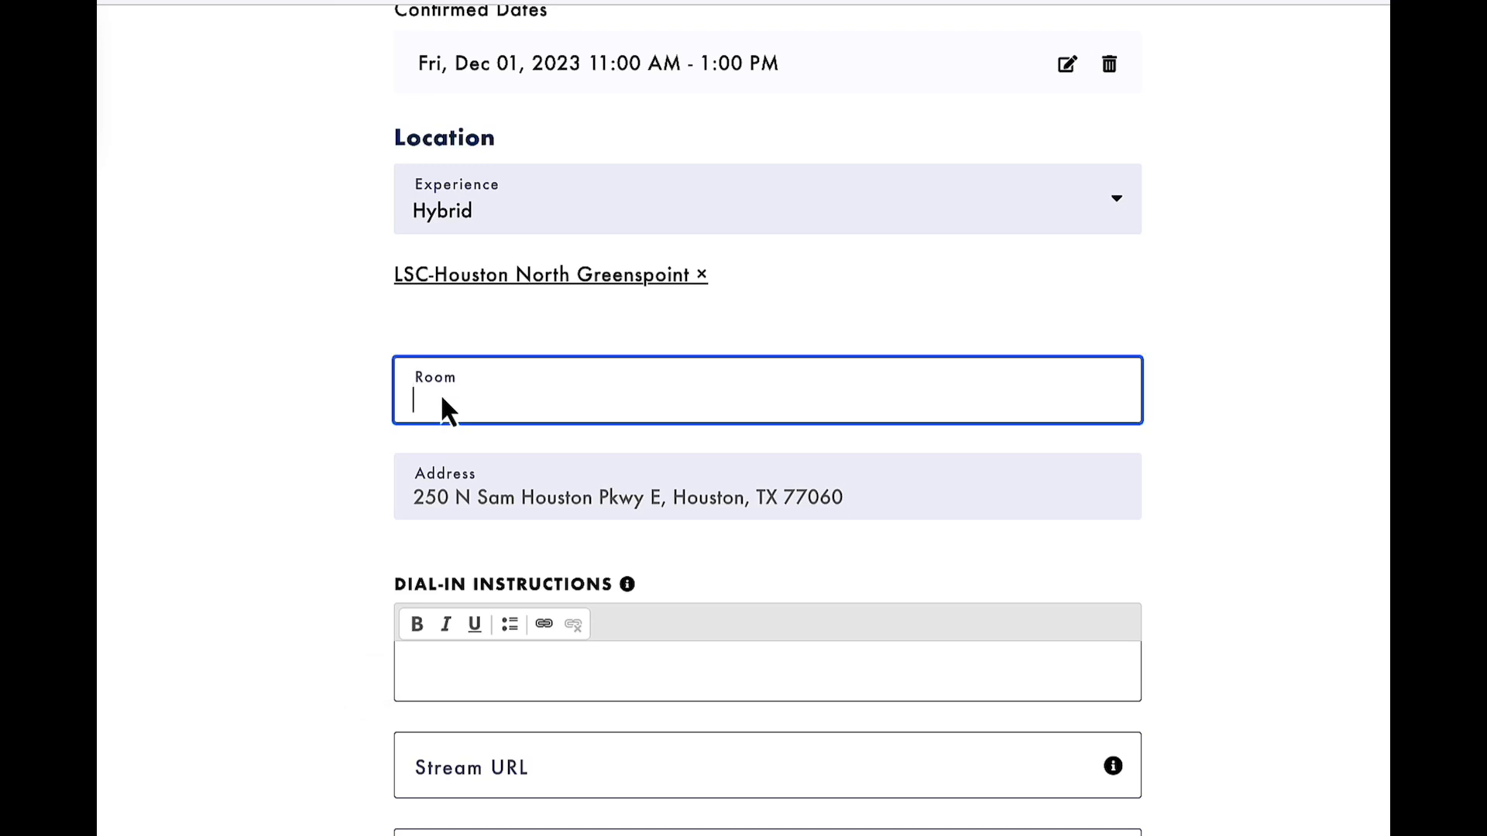
text(30)
click(351, 629)
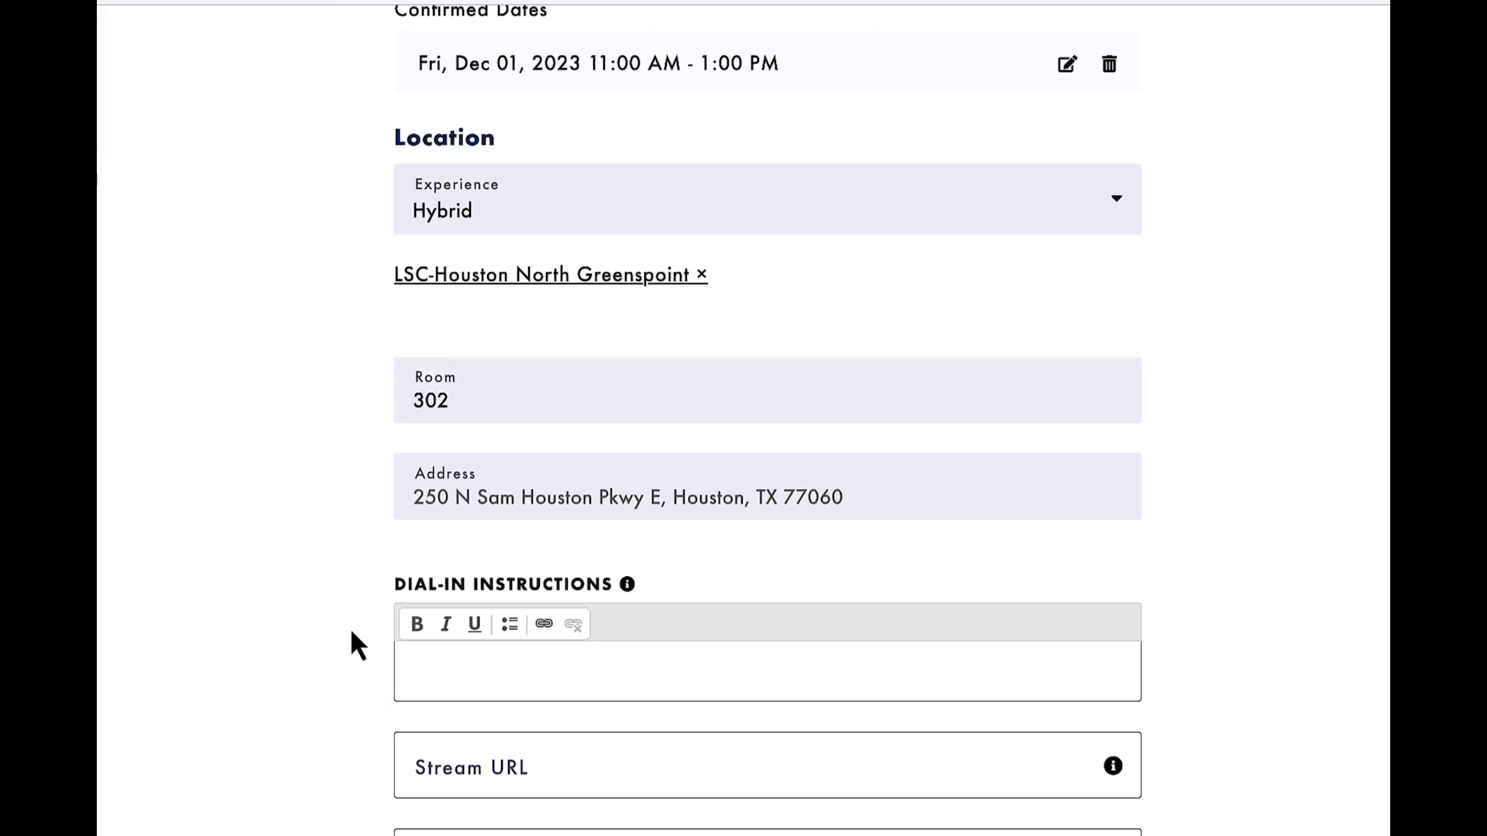
Review the optional dial-in instructions, stream URL, stream embed code, hashtag and event website fields without filling them in.
click(455, 654)
scroll(454, 653, down, 1)
scroll(453, 649, down, 1)
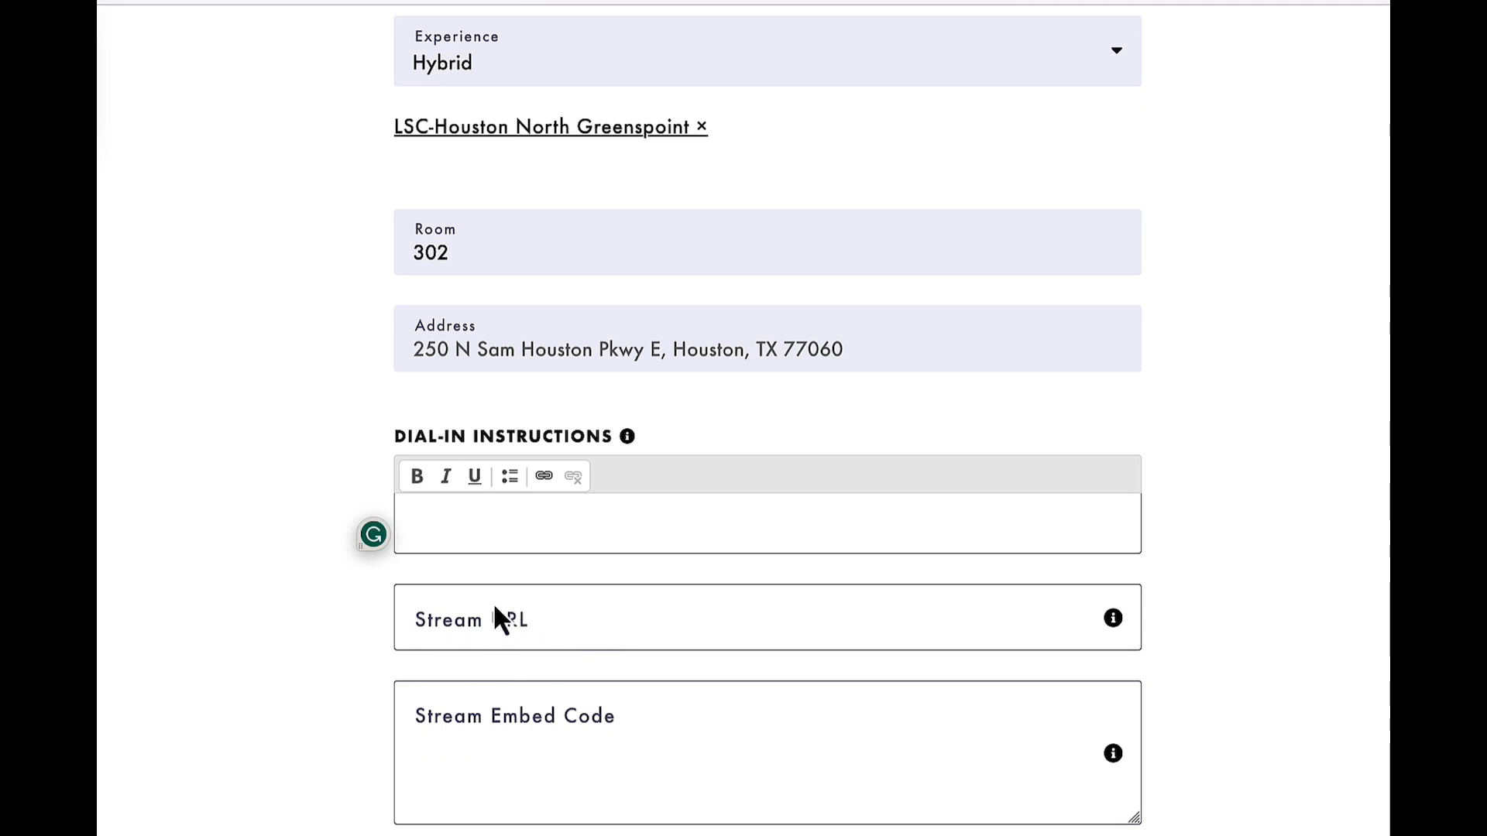
scroll(545, 775, down, 3)
scroll(544, 779, down, 2)
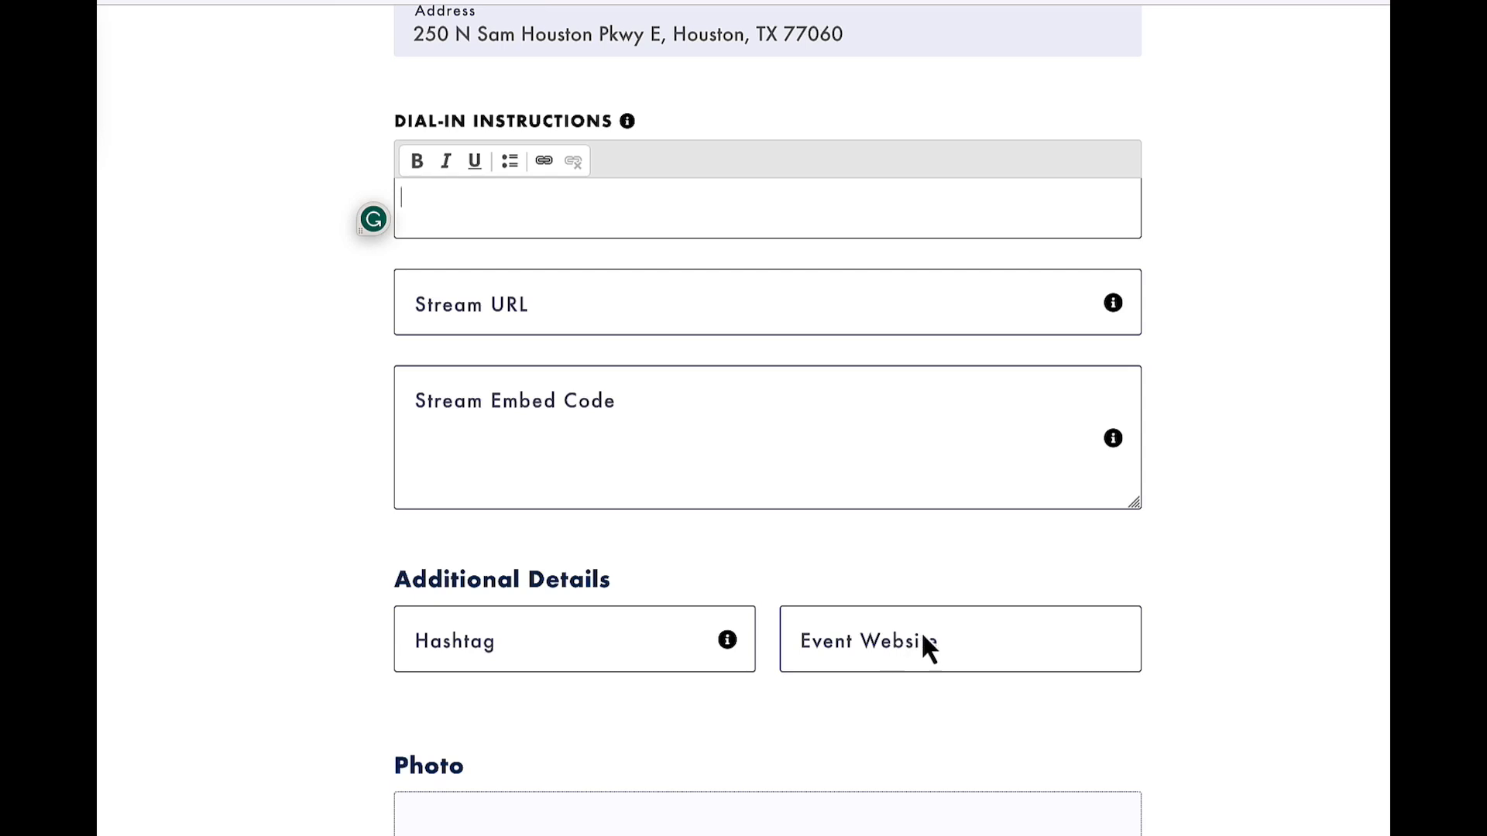
click(480, 666)
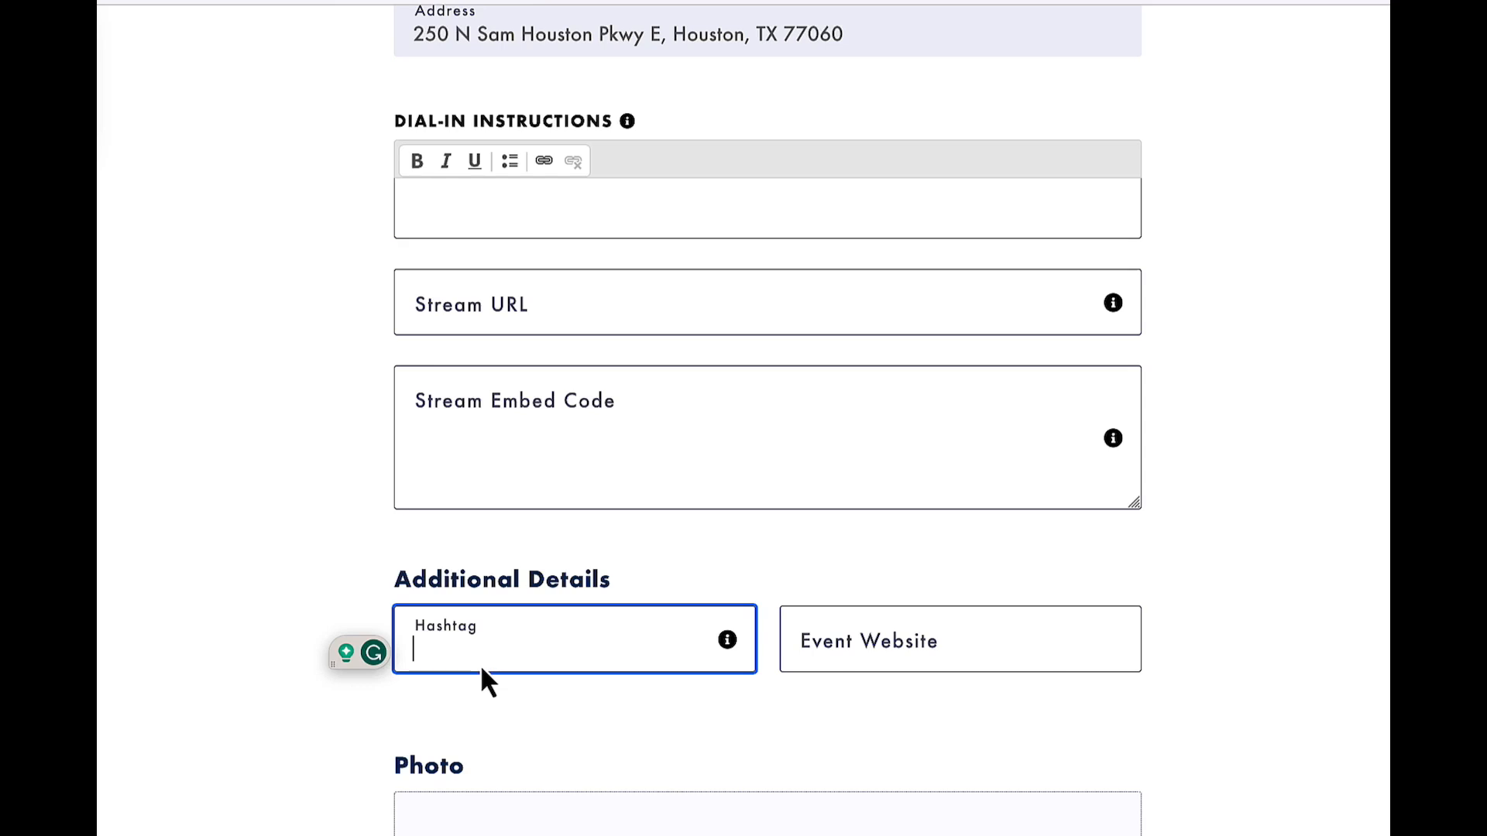
scroll(517, 677, down, 3)
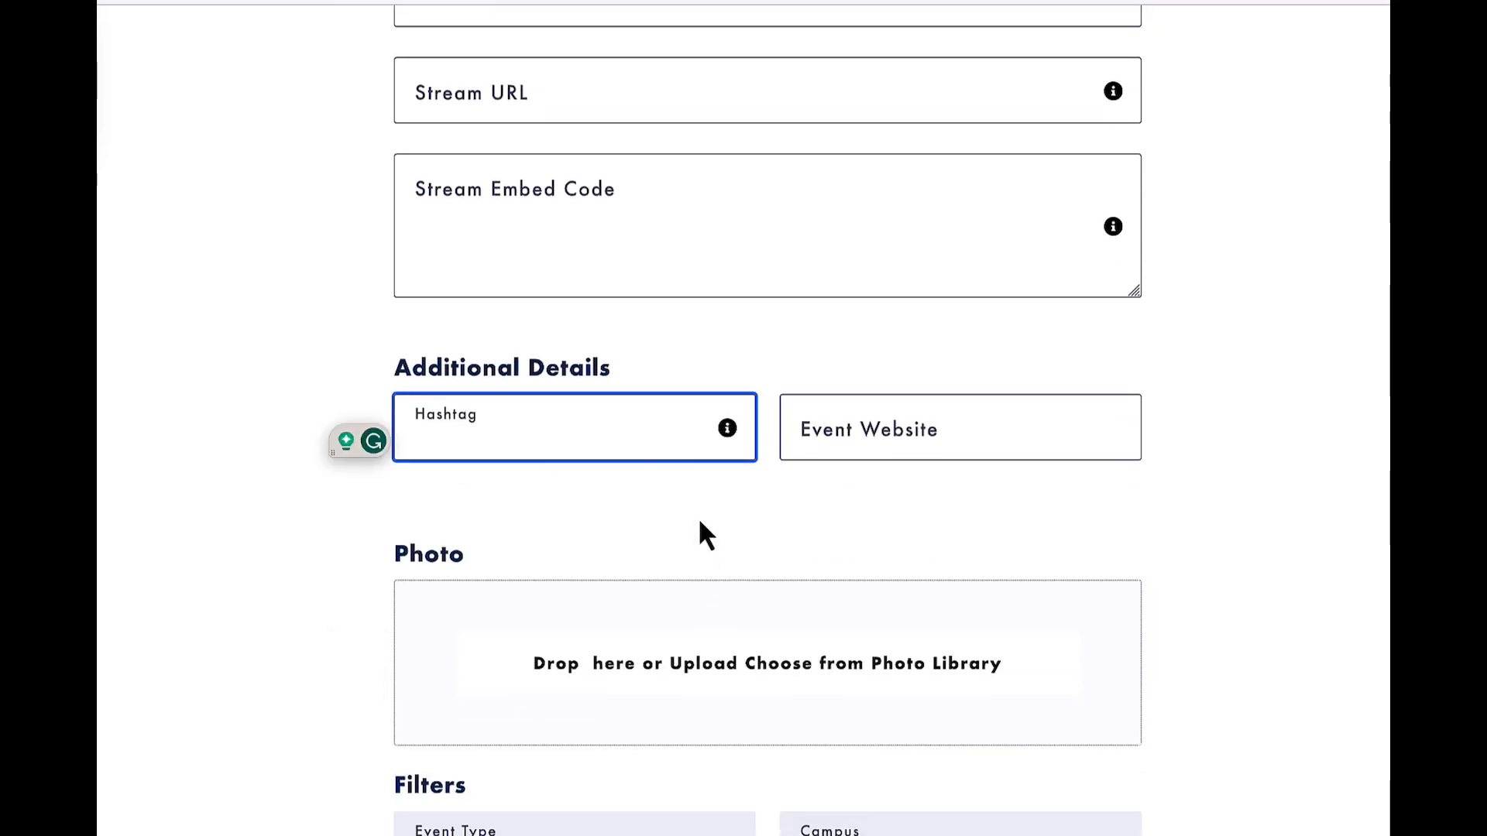
scroll(699, 521, down, 3)
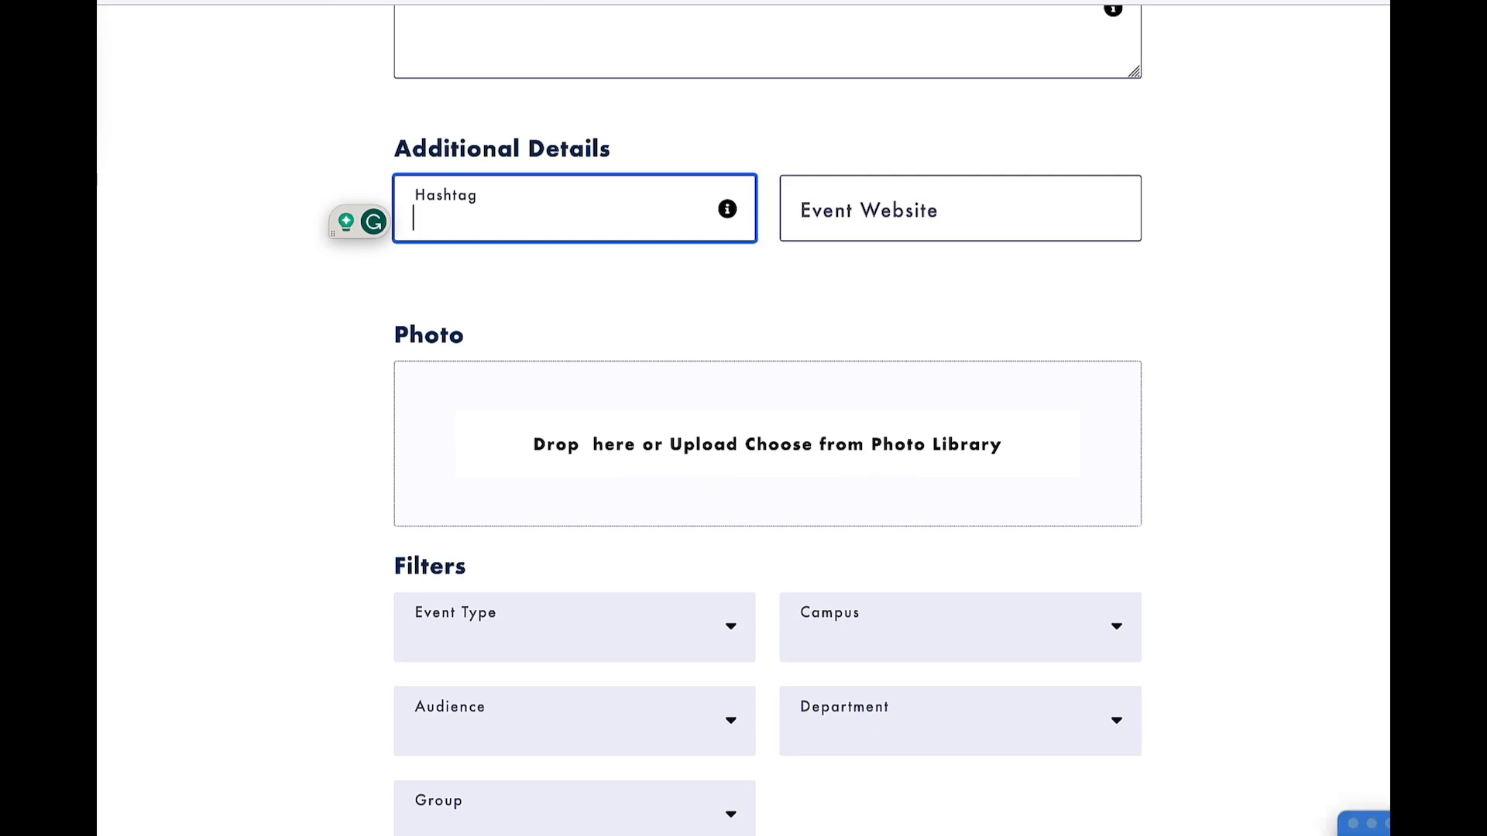
Choose the recent photo library image of green paper-doll figures as the event photo and zoom it fully out in the crop frame.
click(546, 482)
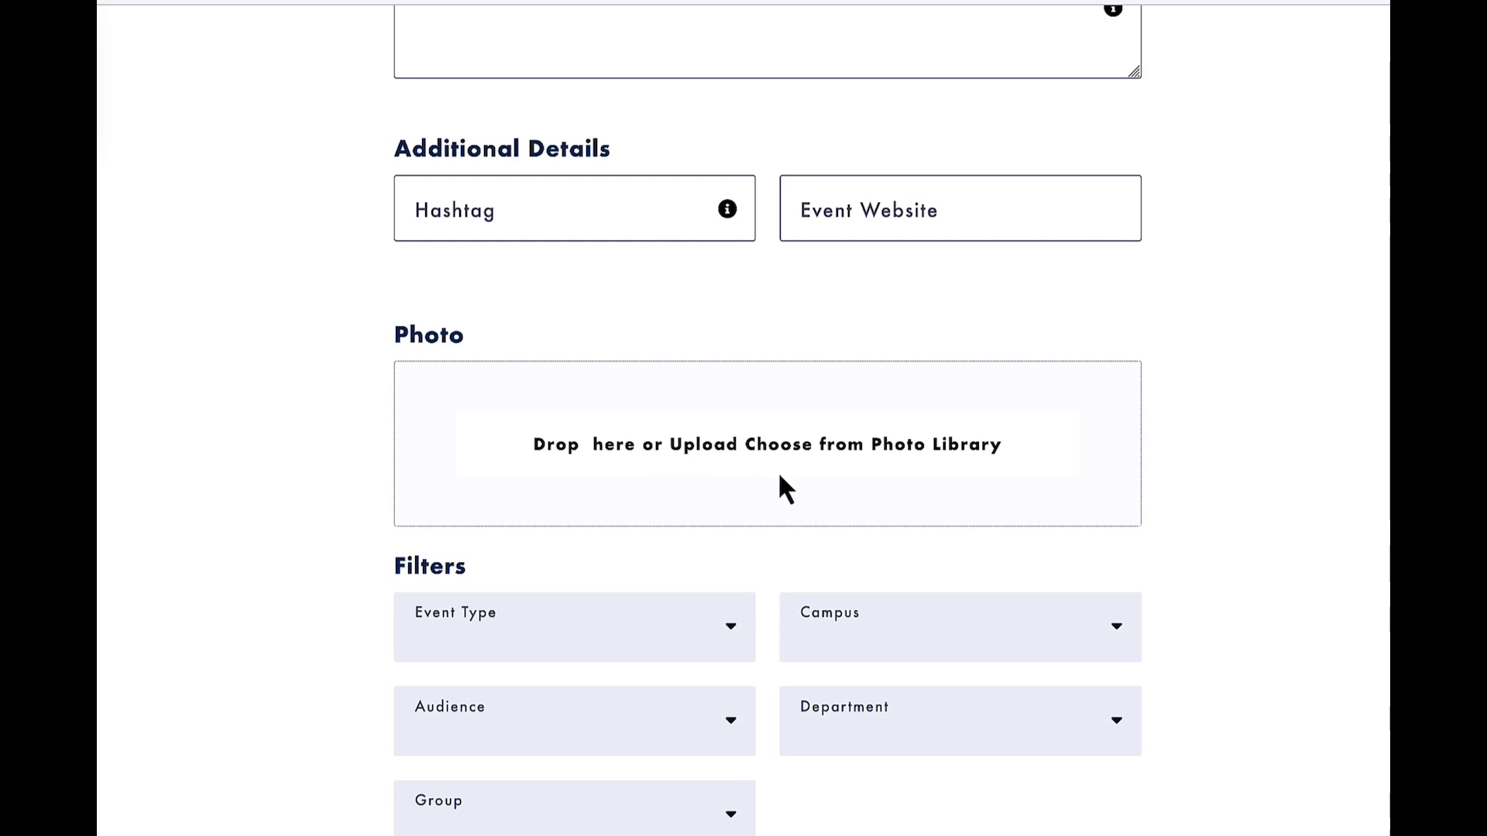
click(952, 456)
click(951, 454)
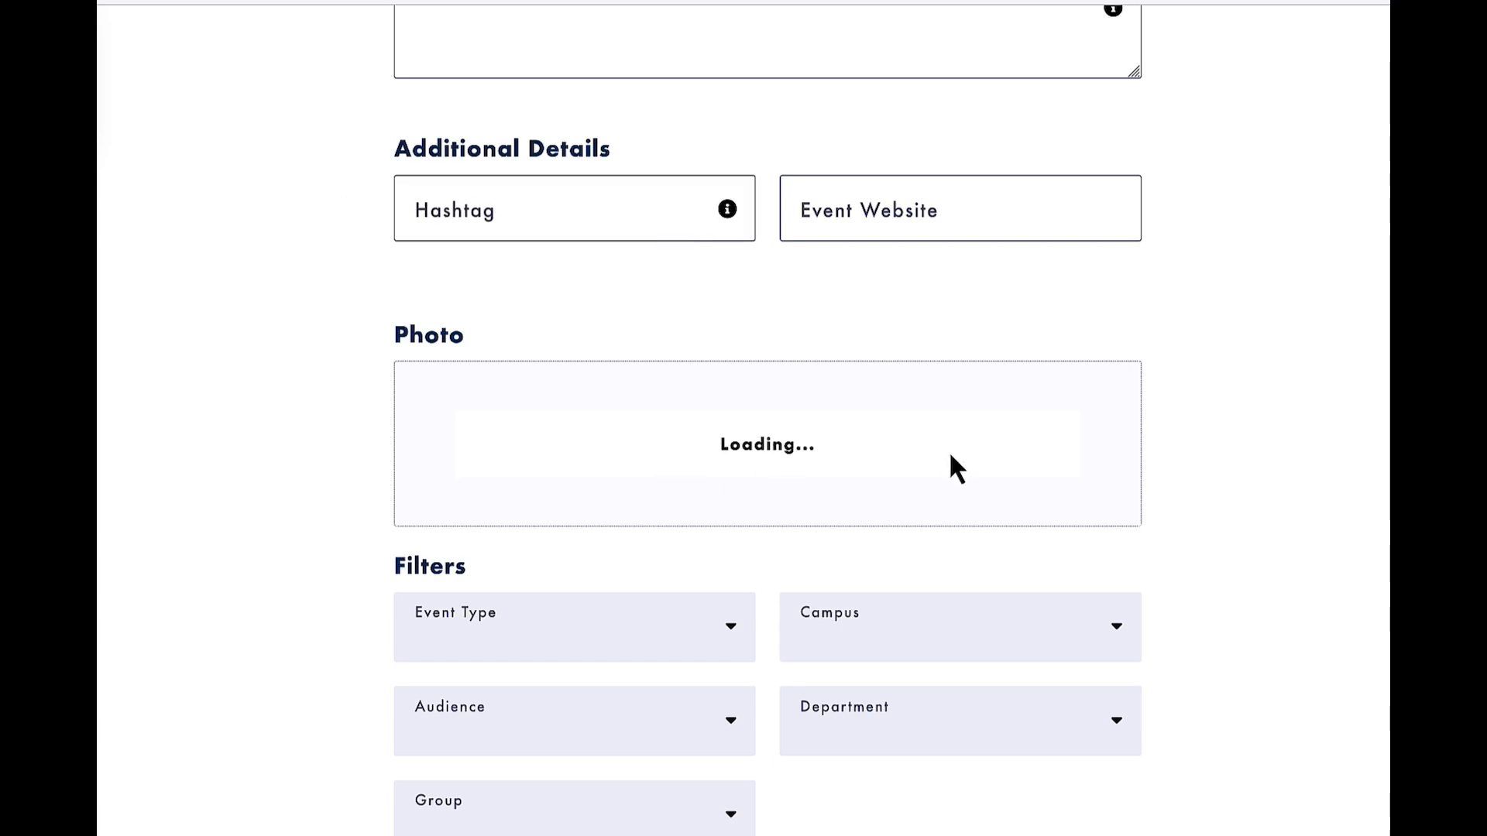
scroll(723, 472, down, 3)
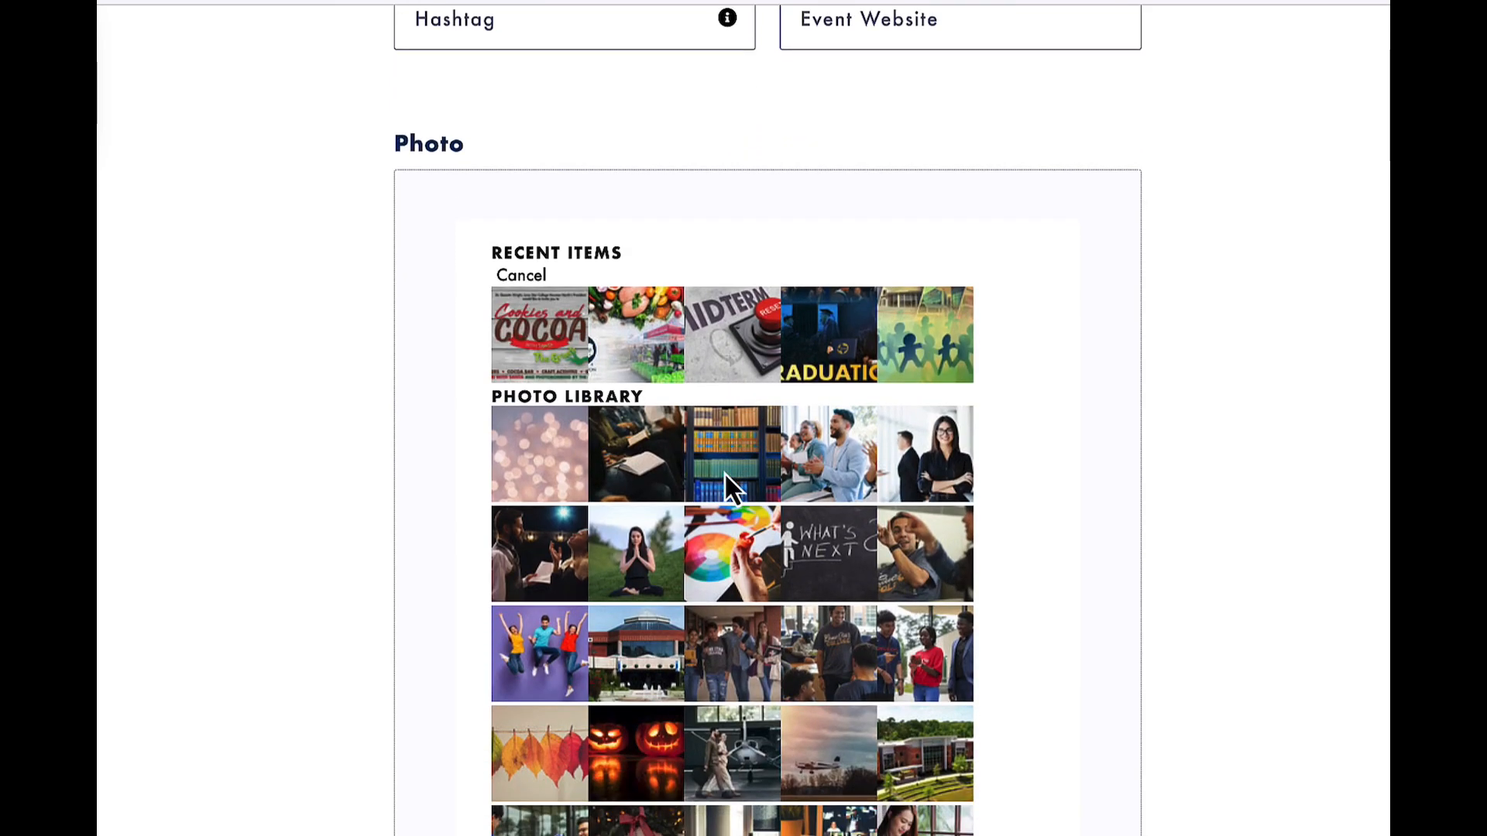
scroll(724, 472, down, 2)
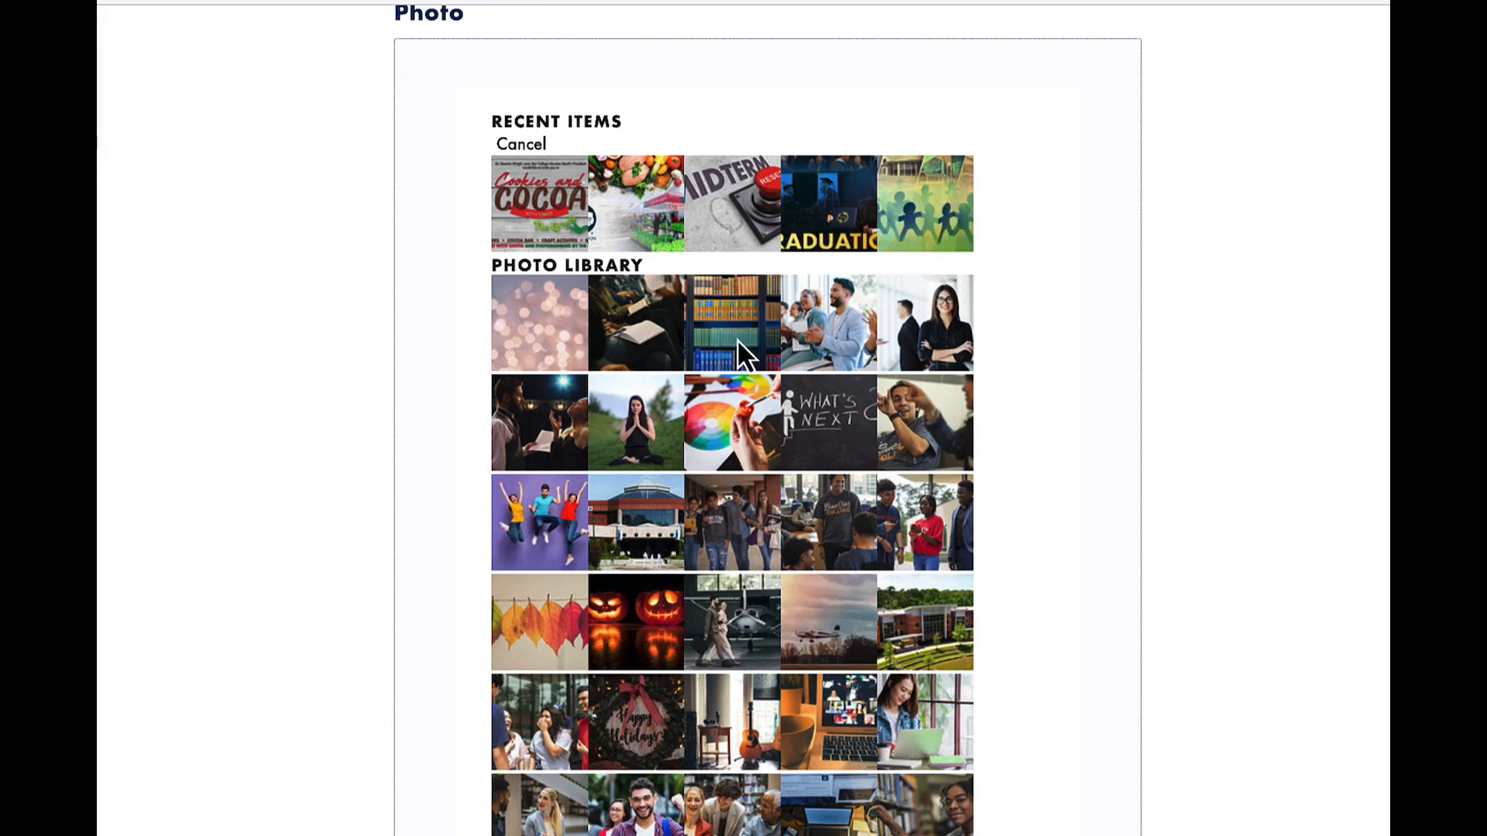
scroll(732, 426, down, 2)
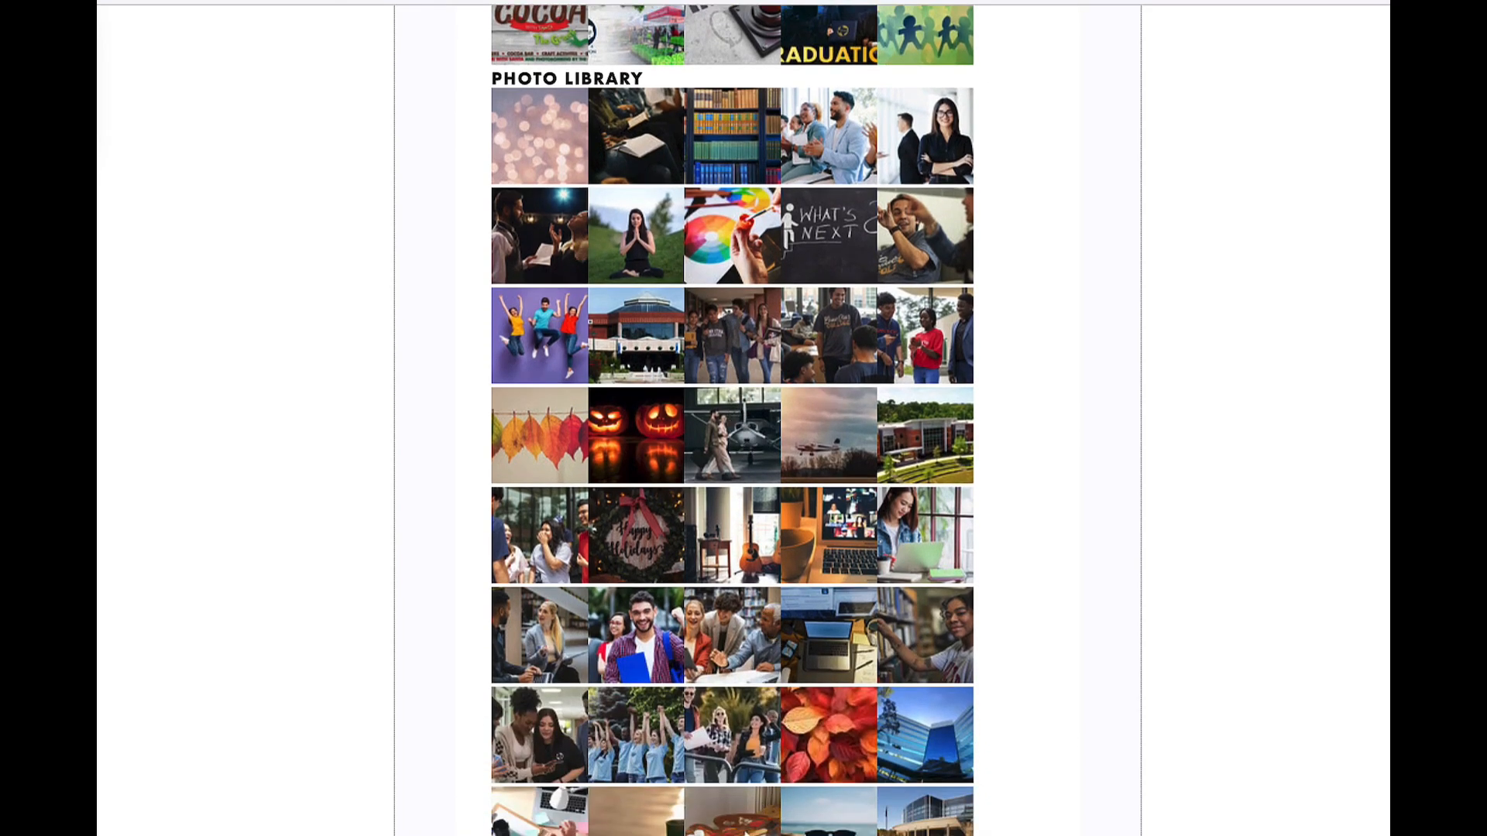
scroll(733, 301, down, 3)
scroll(732, 418, down, 8)
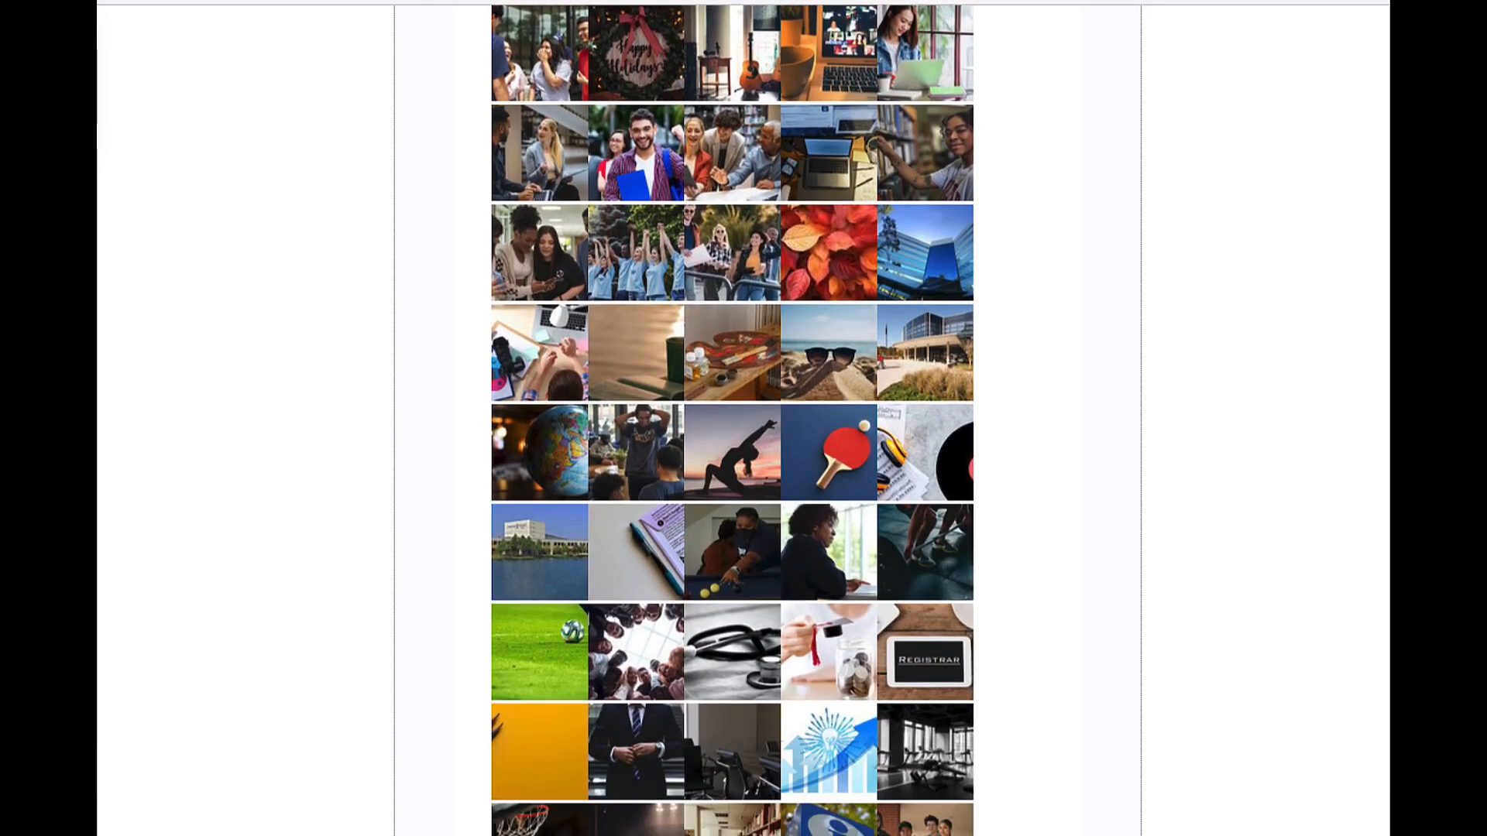
scroll(732, 418, down, 5)
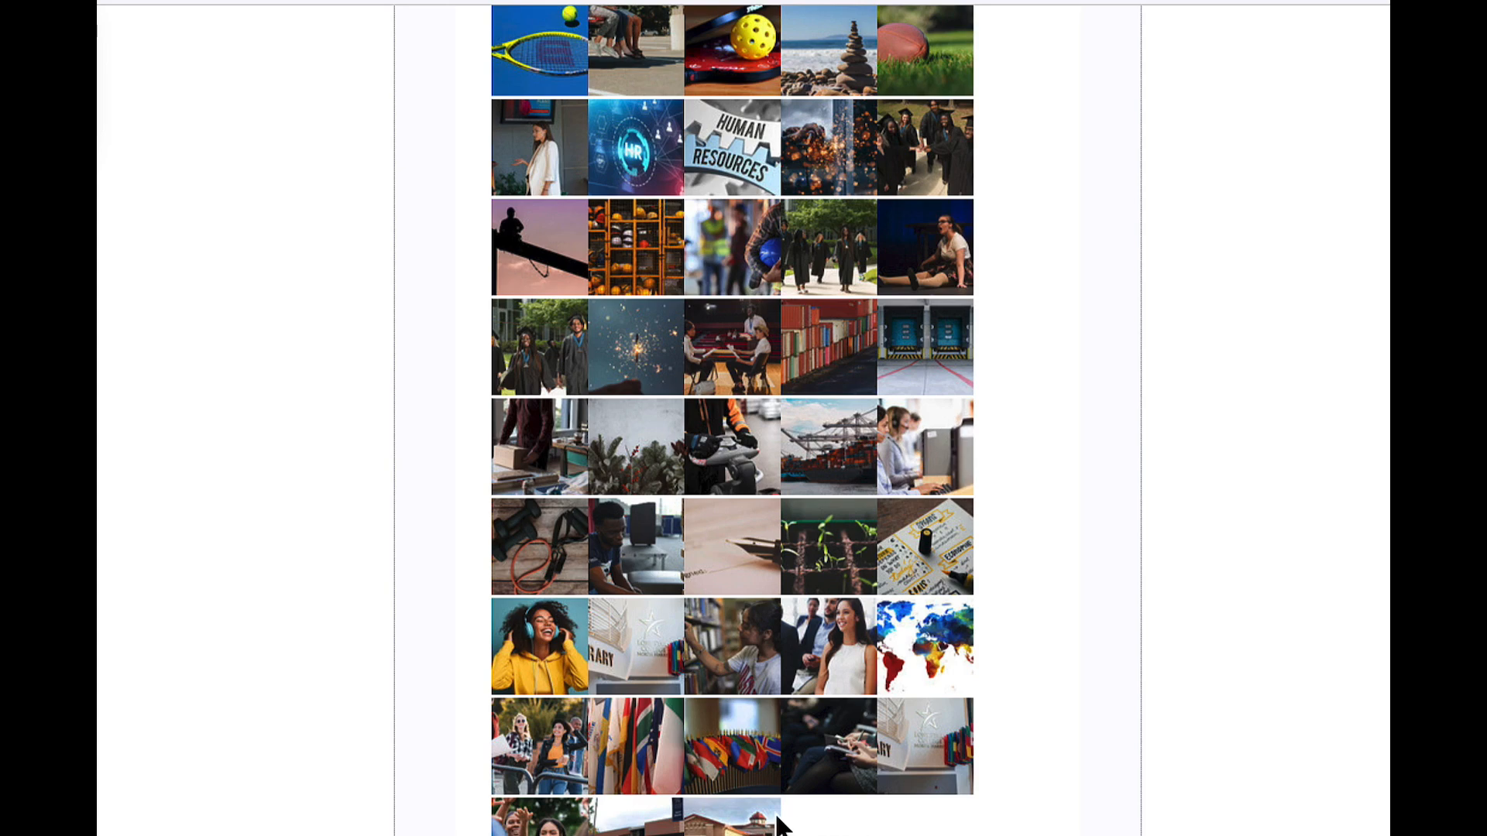
scroll(780, 819, up, 2)
scroll(780, 823, up, 15)
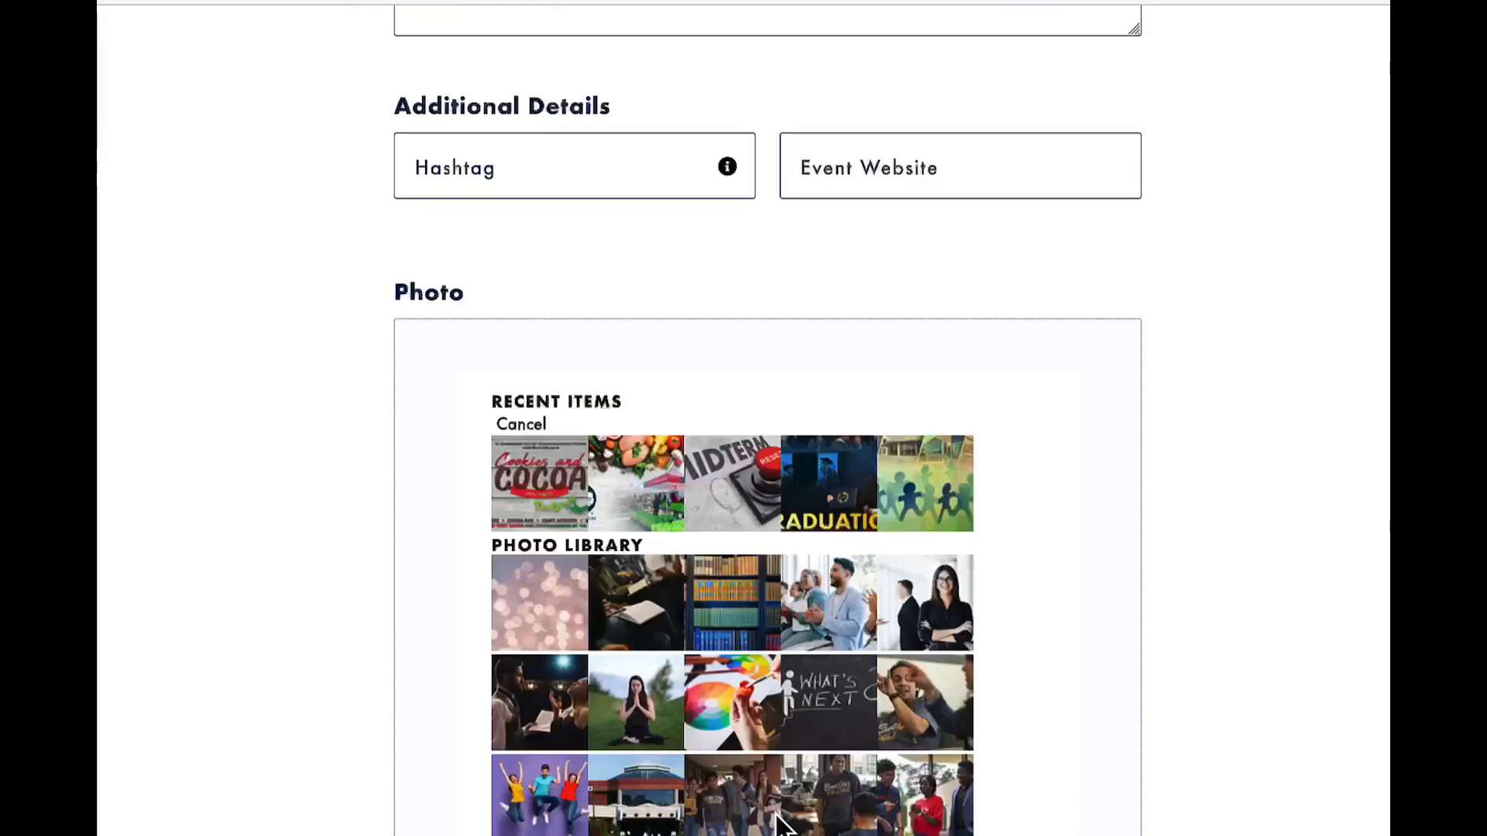
click(912, 478)
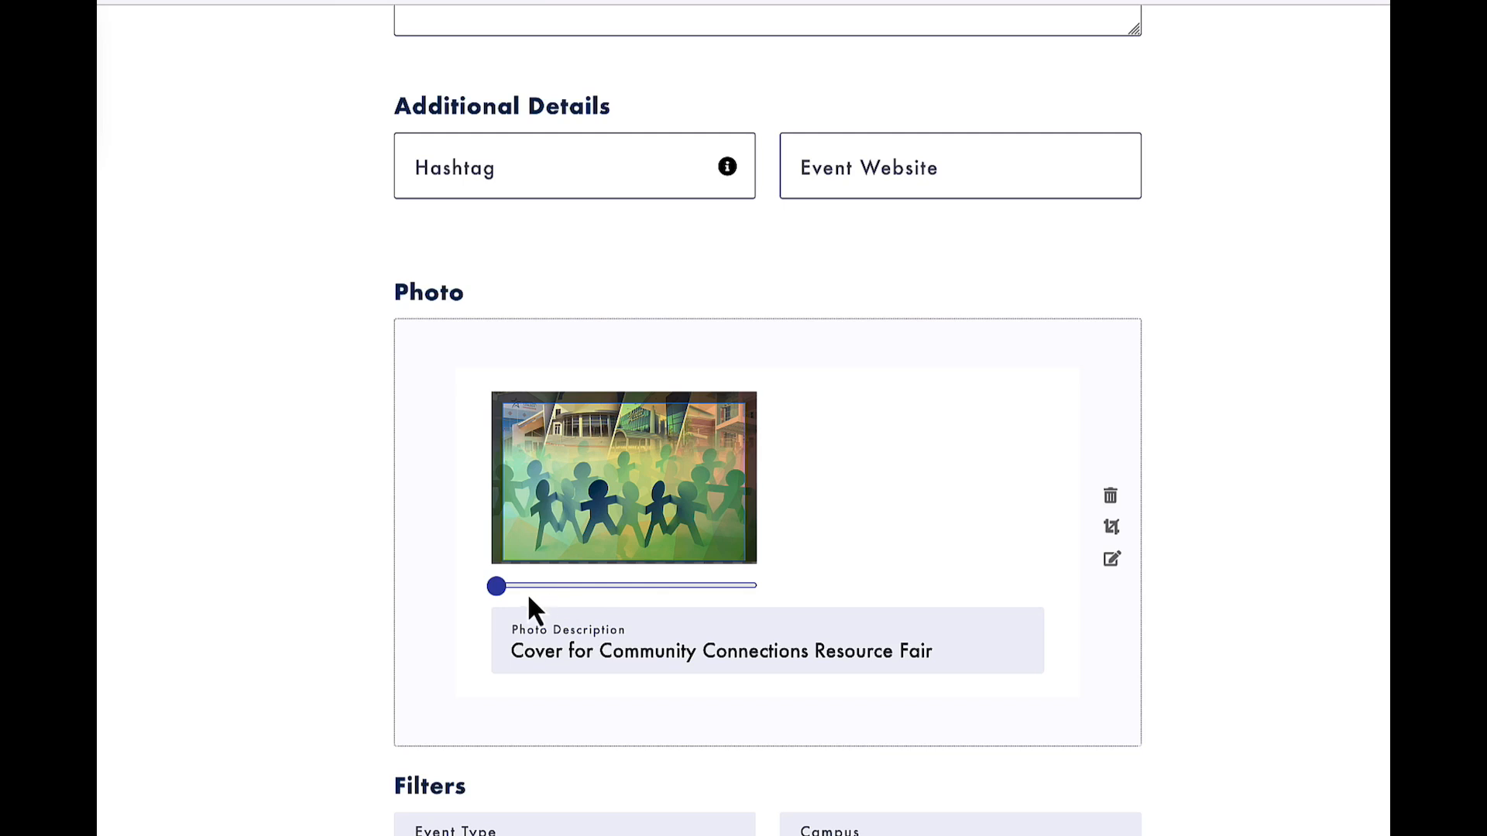
drag(499, 595, 477, 595)
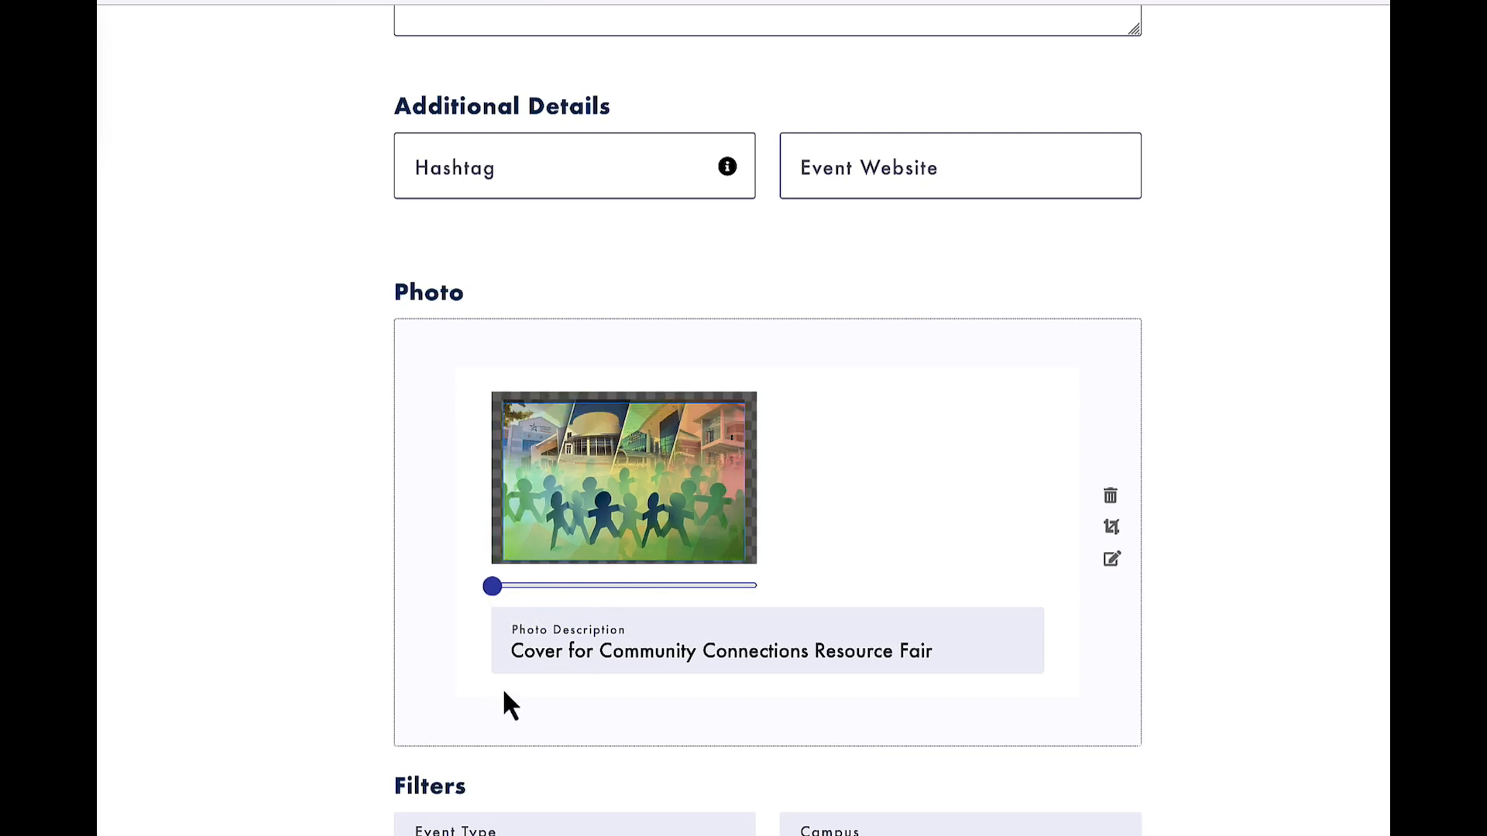
Replace the photo description with "Cover for Test Event".
double_click(631, 661)
key(ctrl+a)
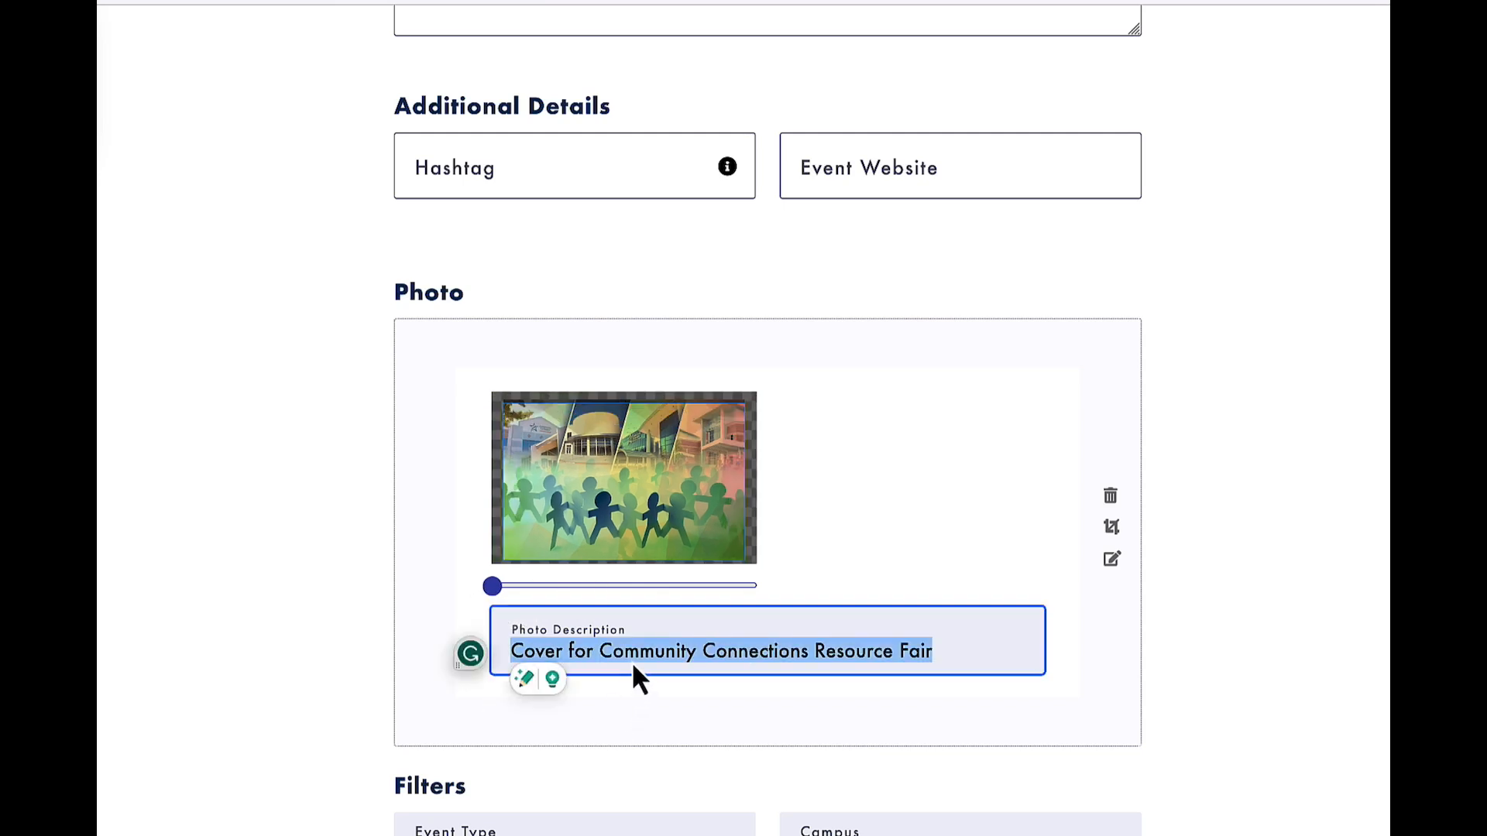
key(BackSpace)
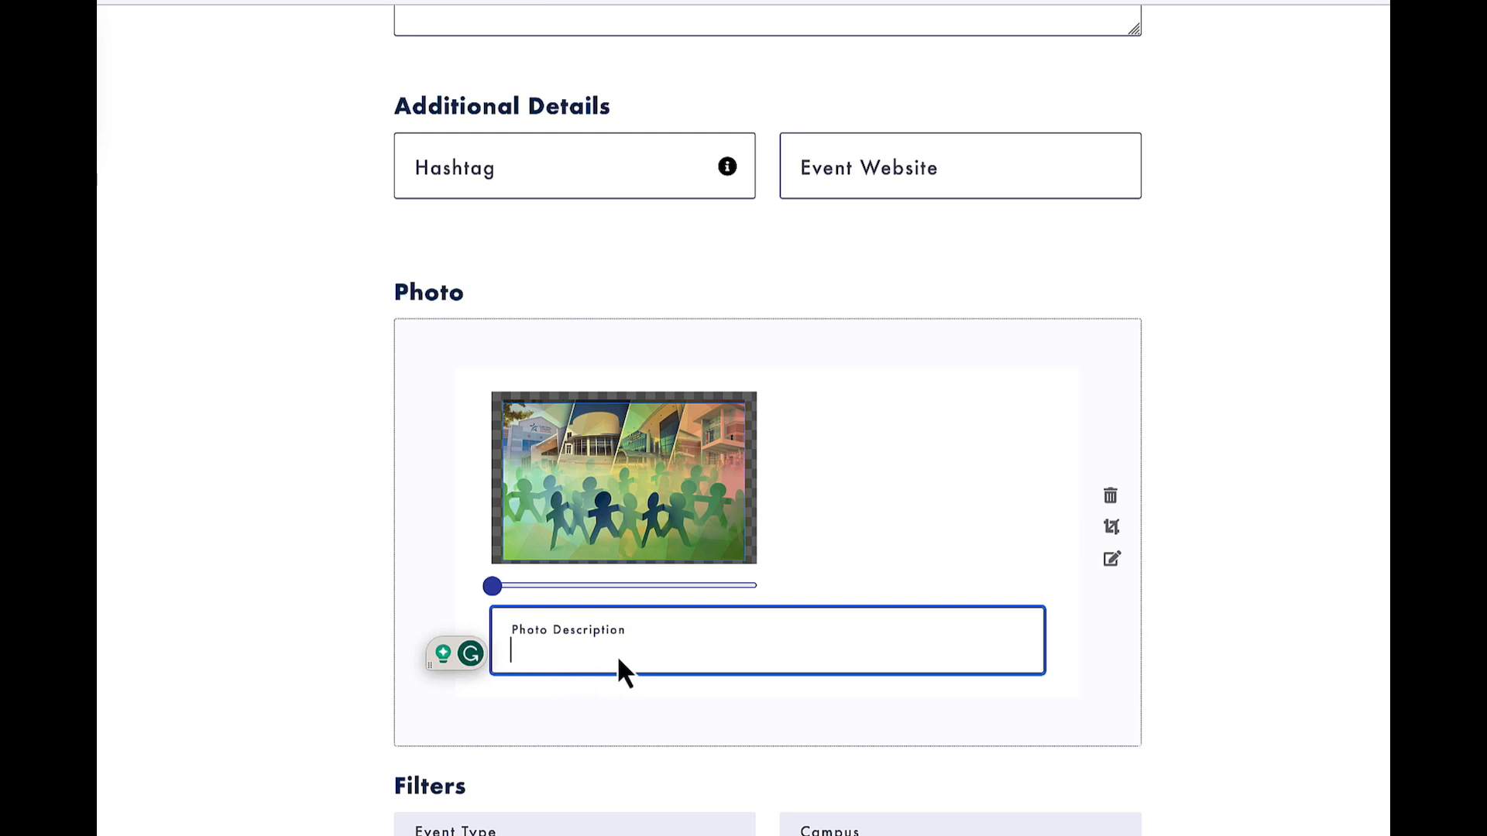
text(Cover for Te)
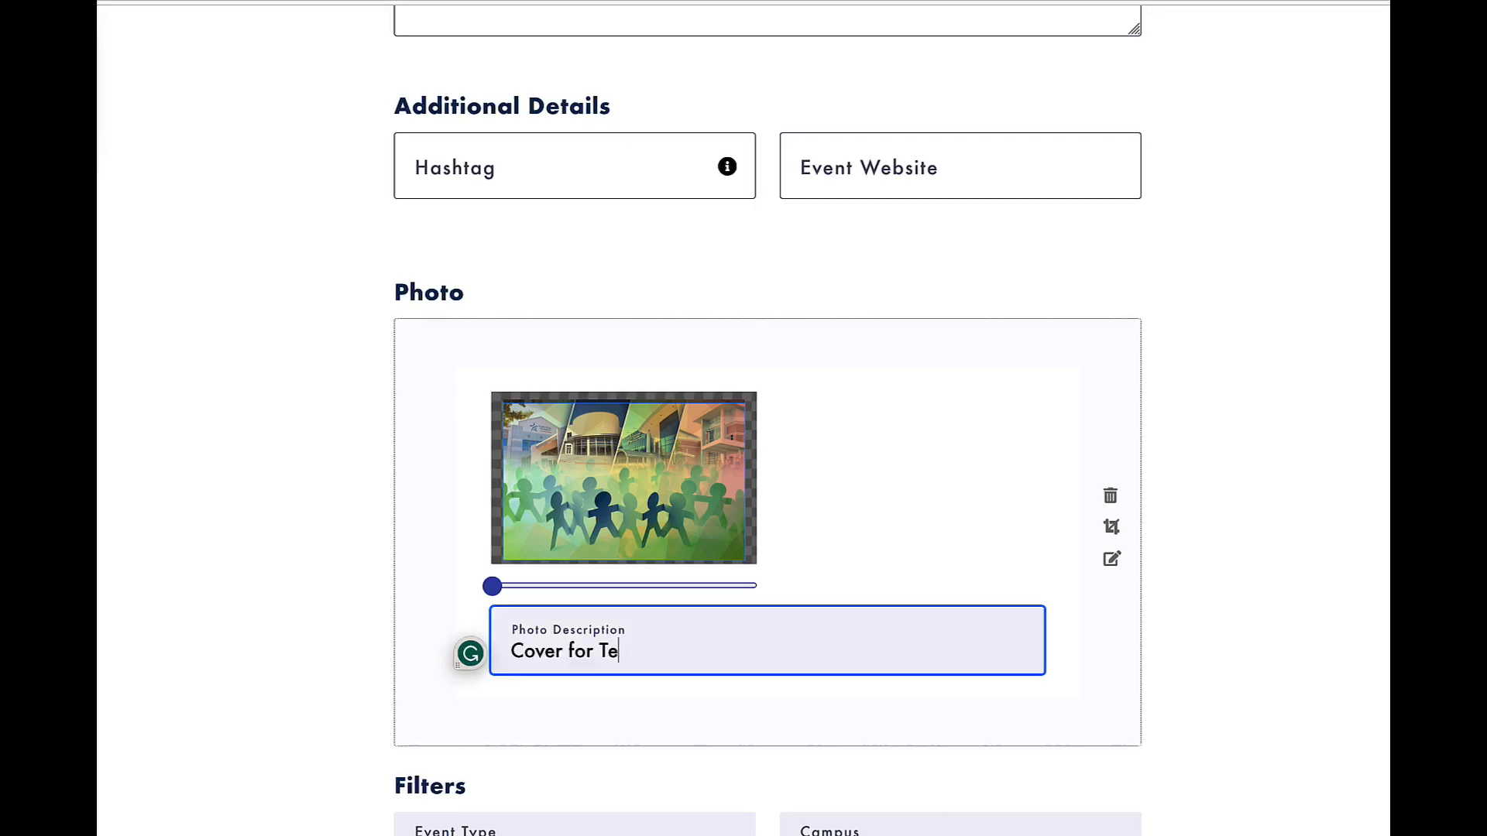
text(st Event)
Look through the Event Type filter options and add Workforce as the event type.
scroll(515, 680, down, 3)
click(536, 646)
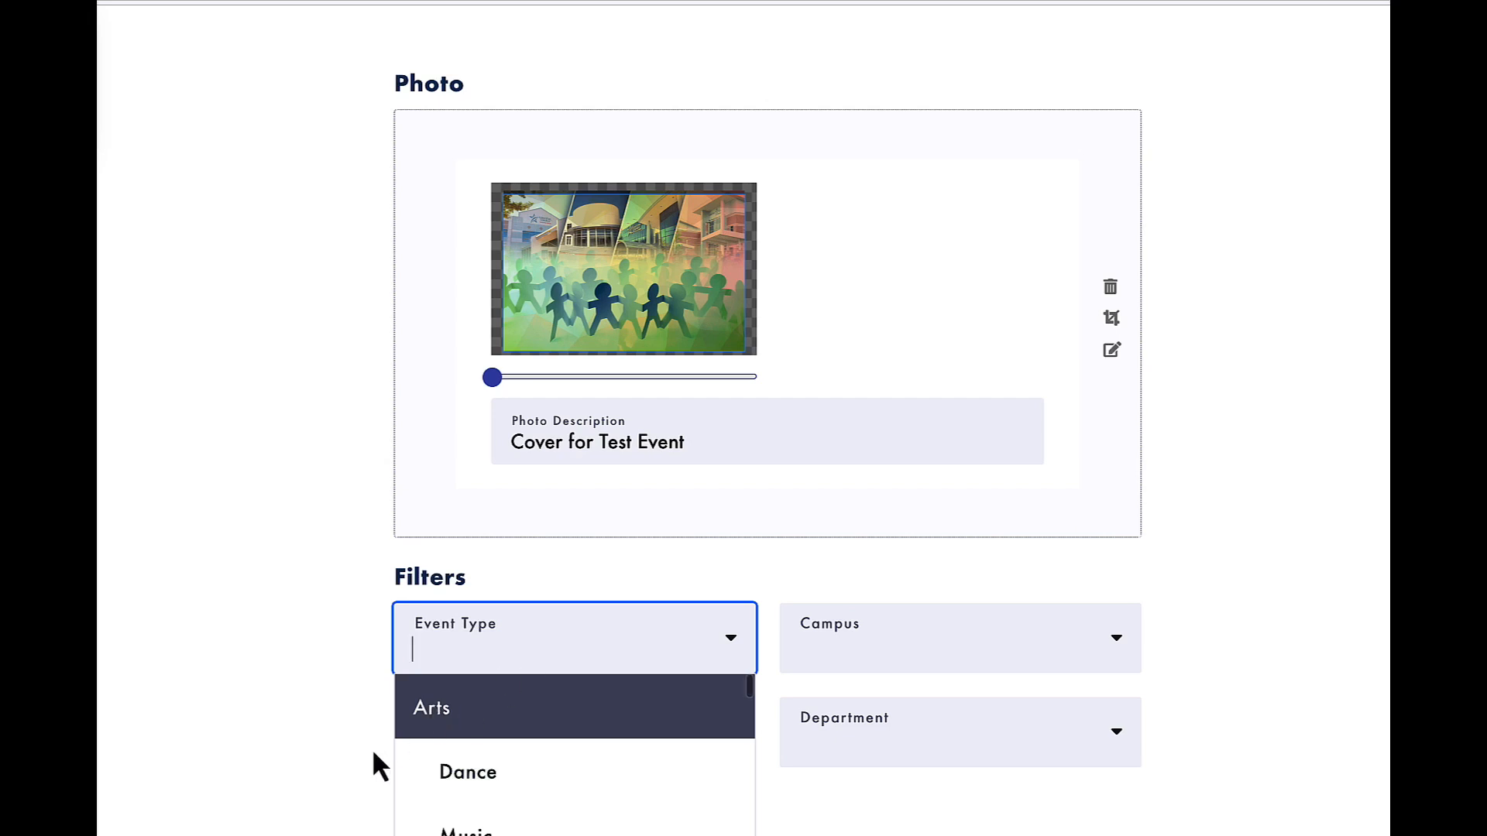
scroll(474, 724, down, 3)
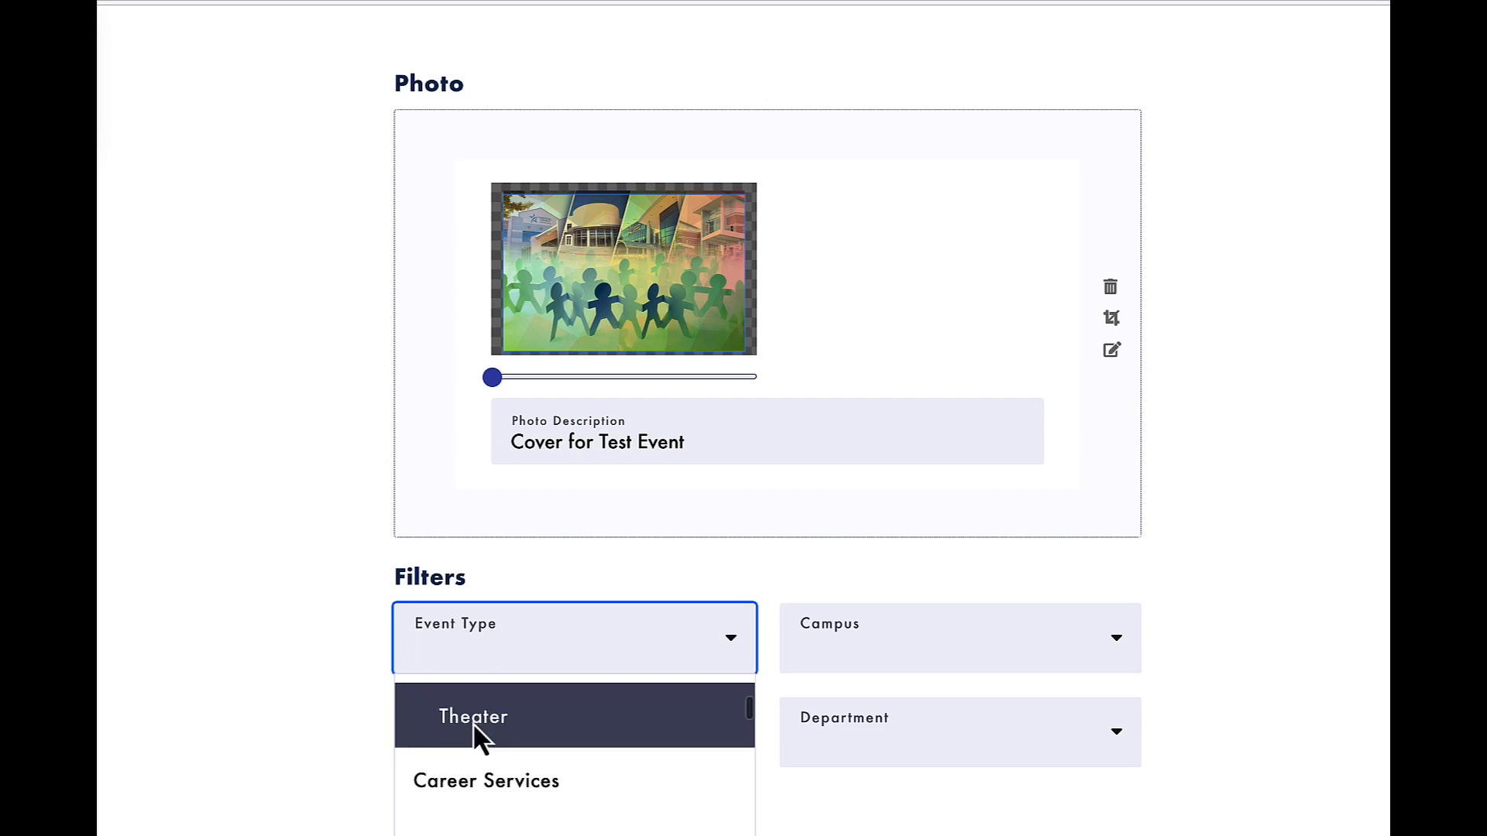
scroll(476, 753, down, 2)
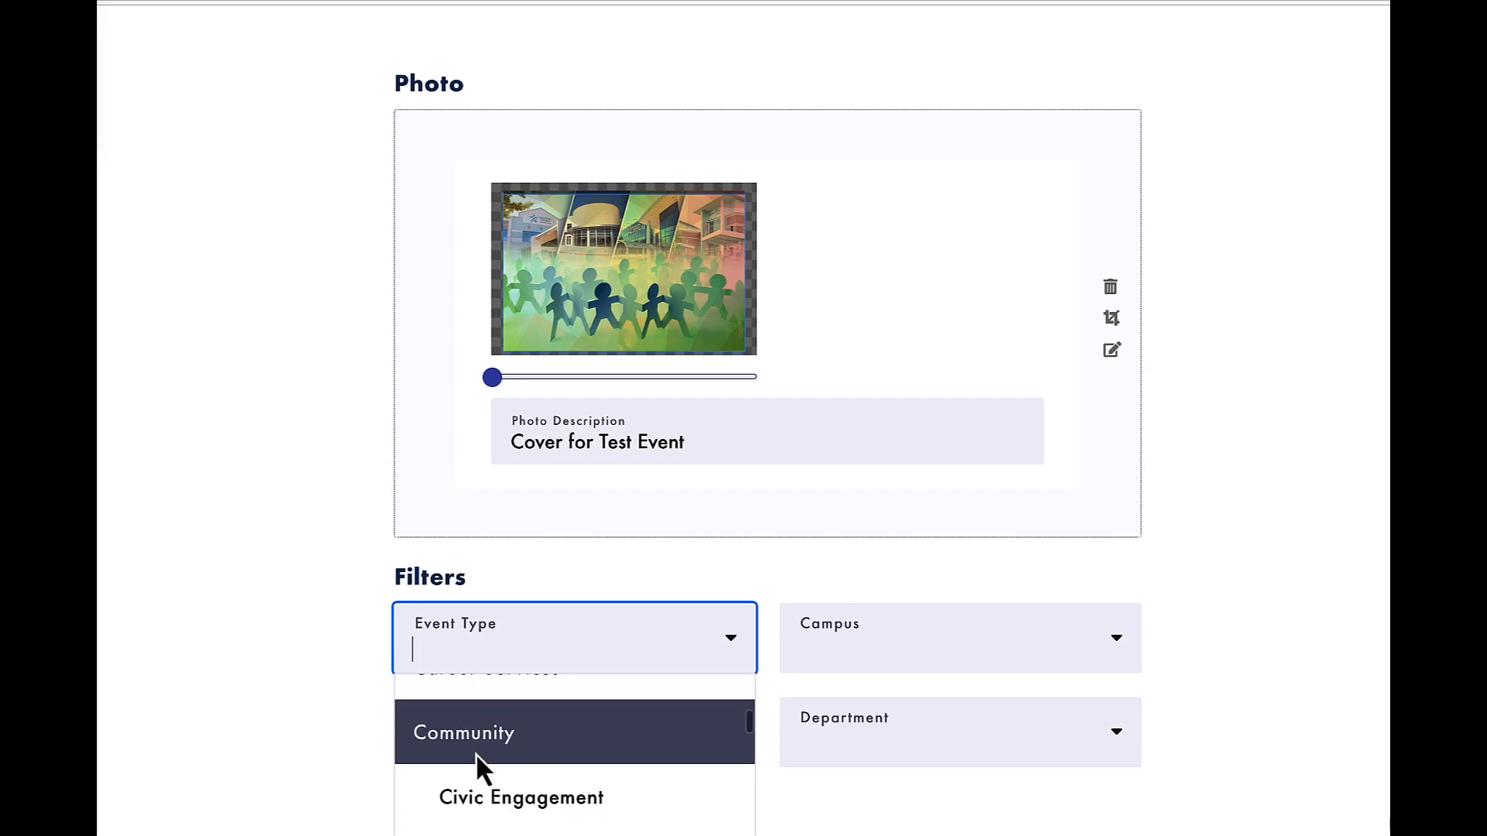
scroll(476, 755, down, 3)
scroll(476, 755, down, 2)
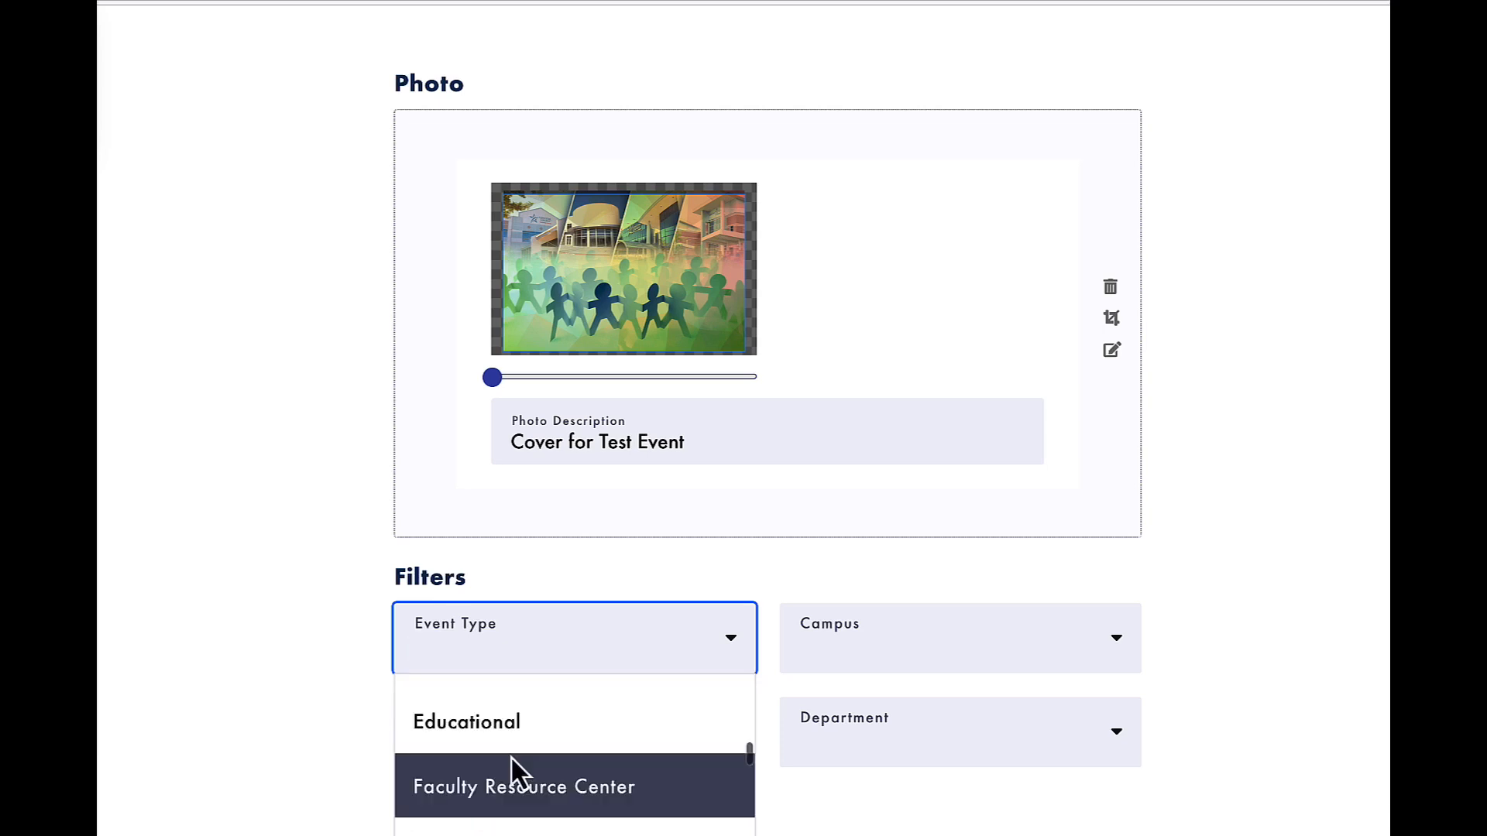
scroll(510, 756, down, 1)
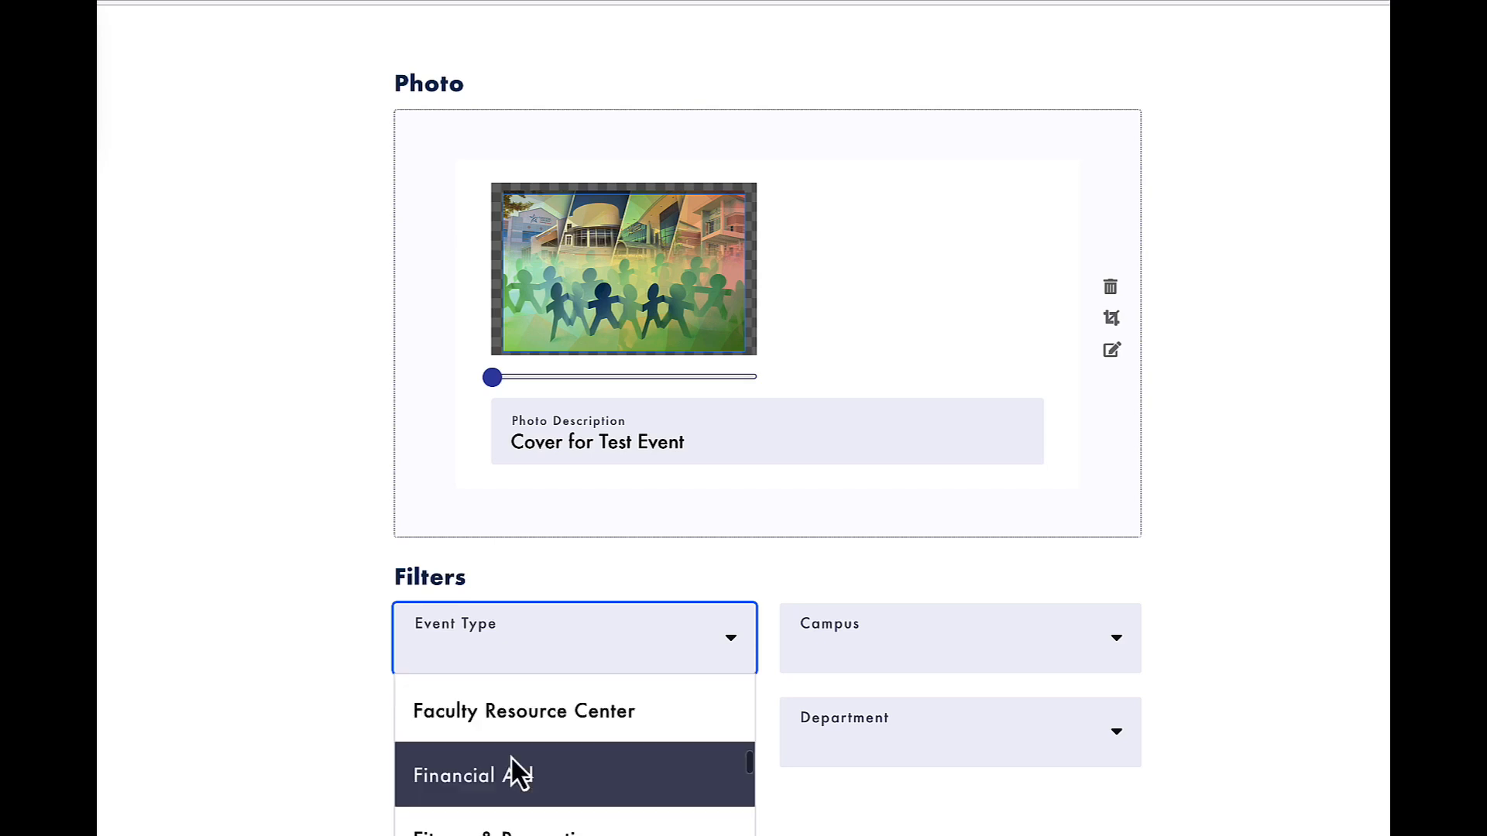
scroll(509, 756, down, 2)
scroll(510, 756, down, 1)
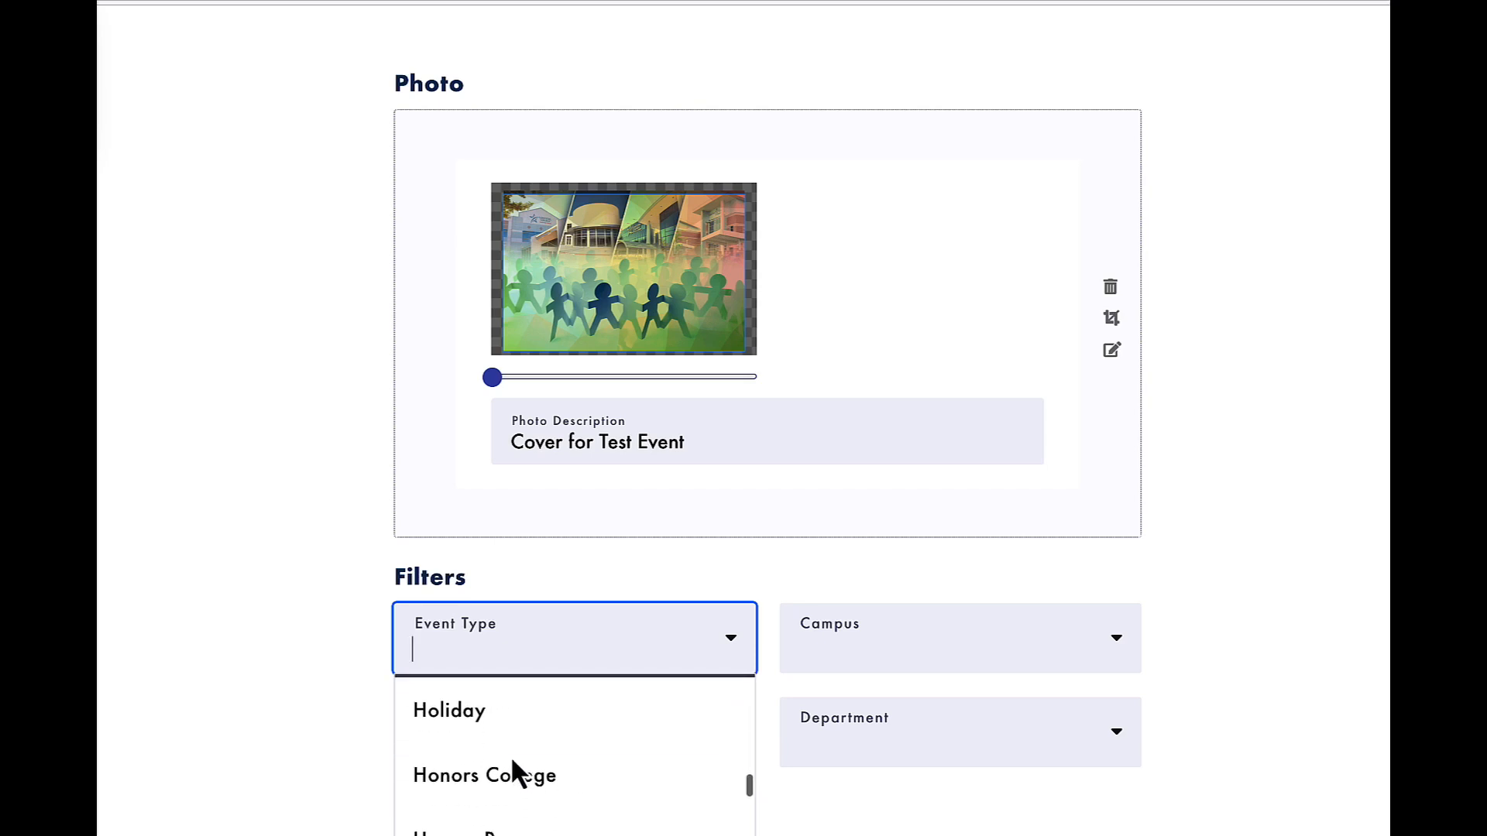
scroll(510, 756, down, 1)
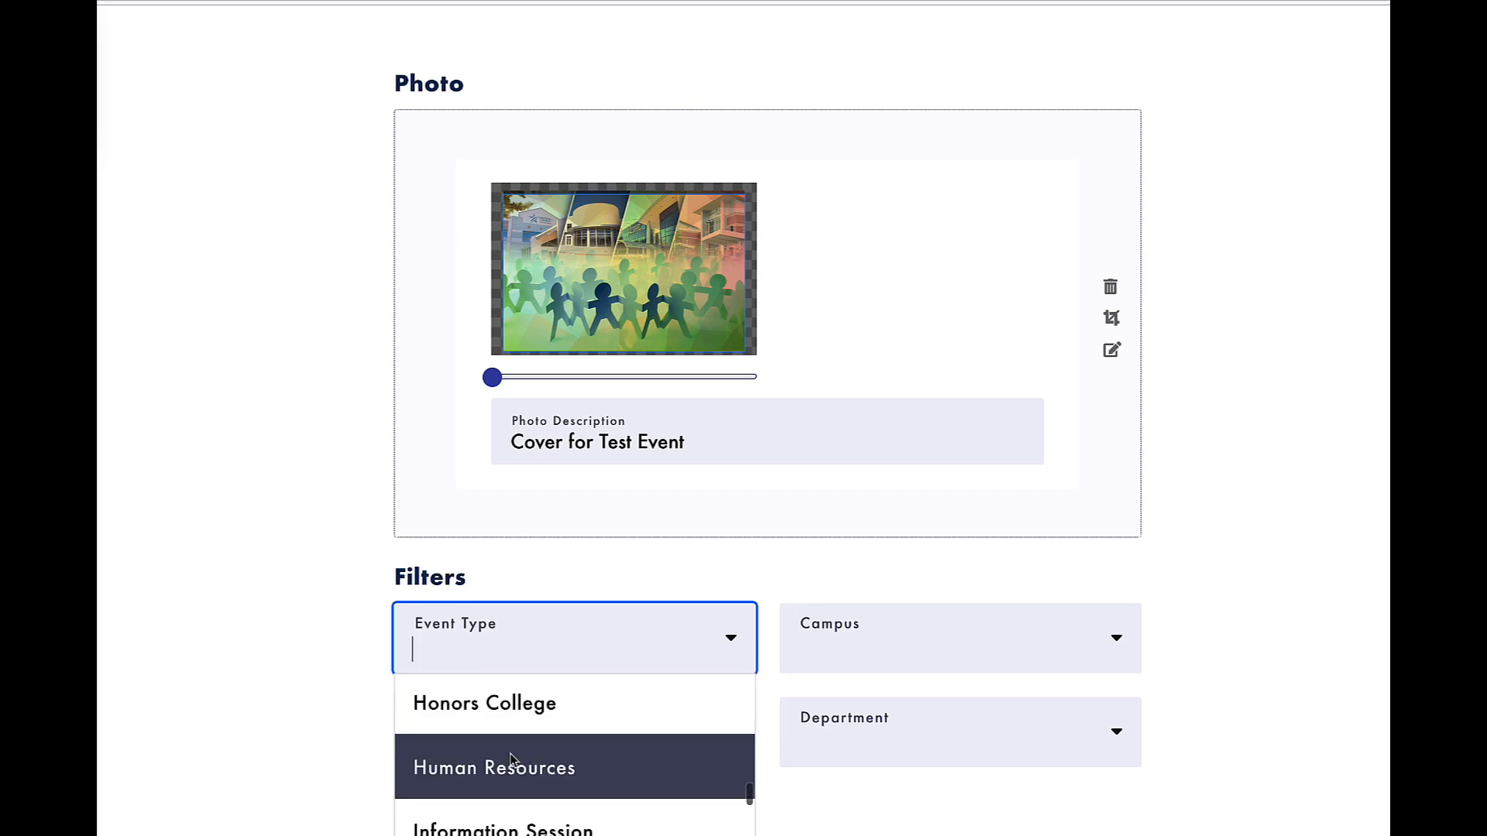
scroll(509, 756, down, 1)
scroll(511, 758, down, 1)
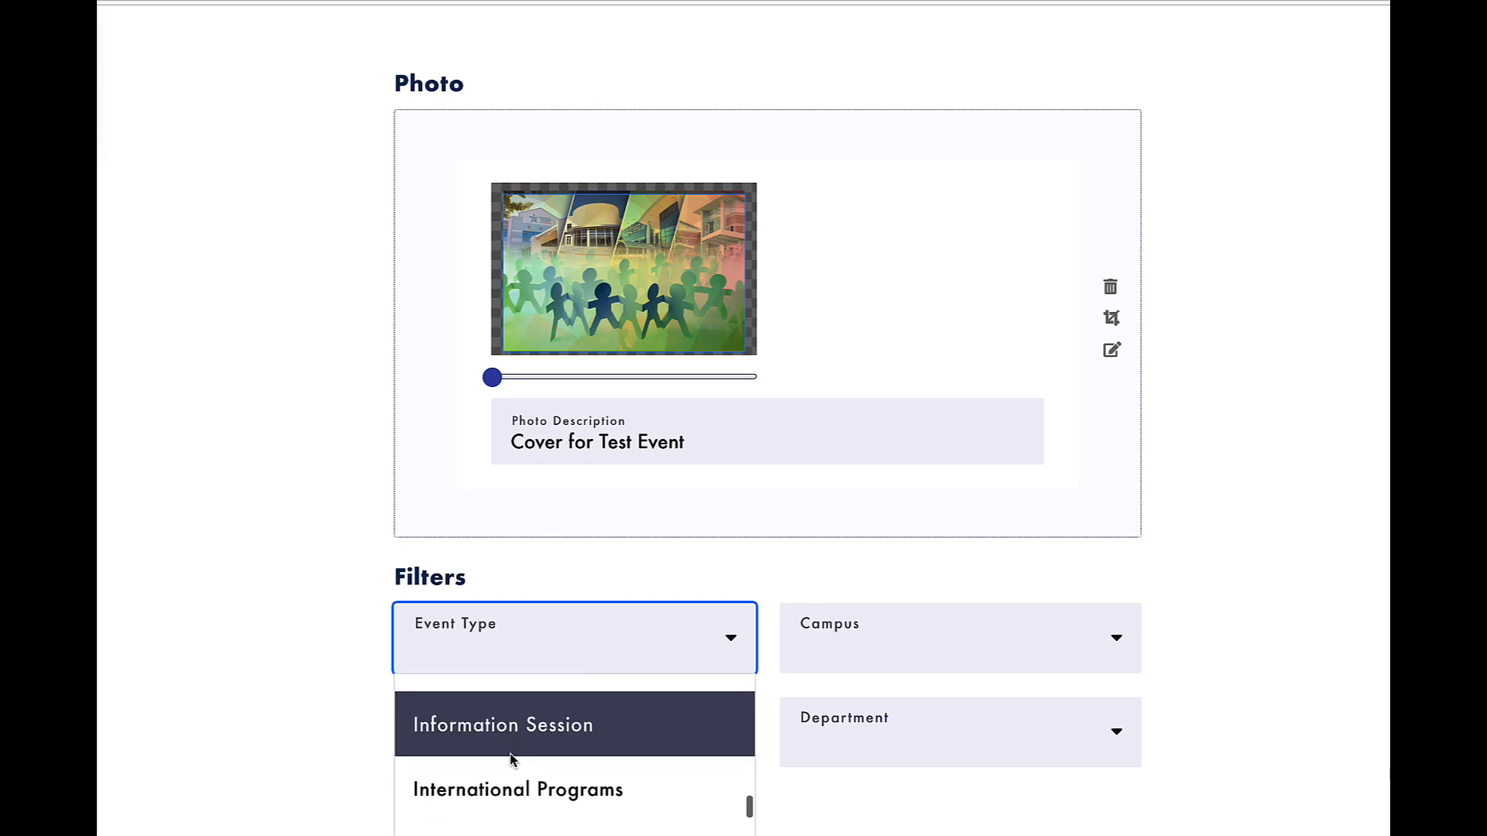
scroll(511, 759, down, 2)
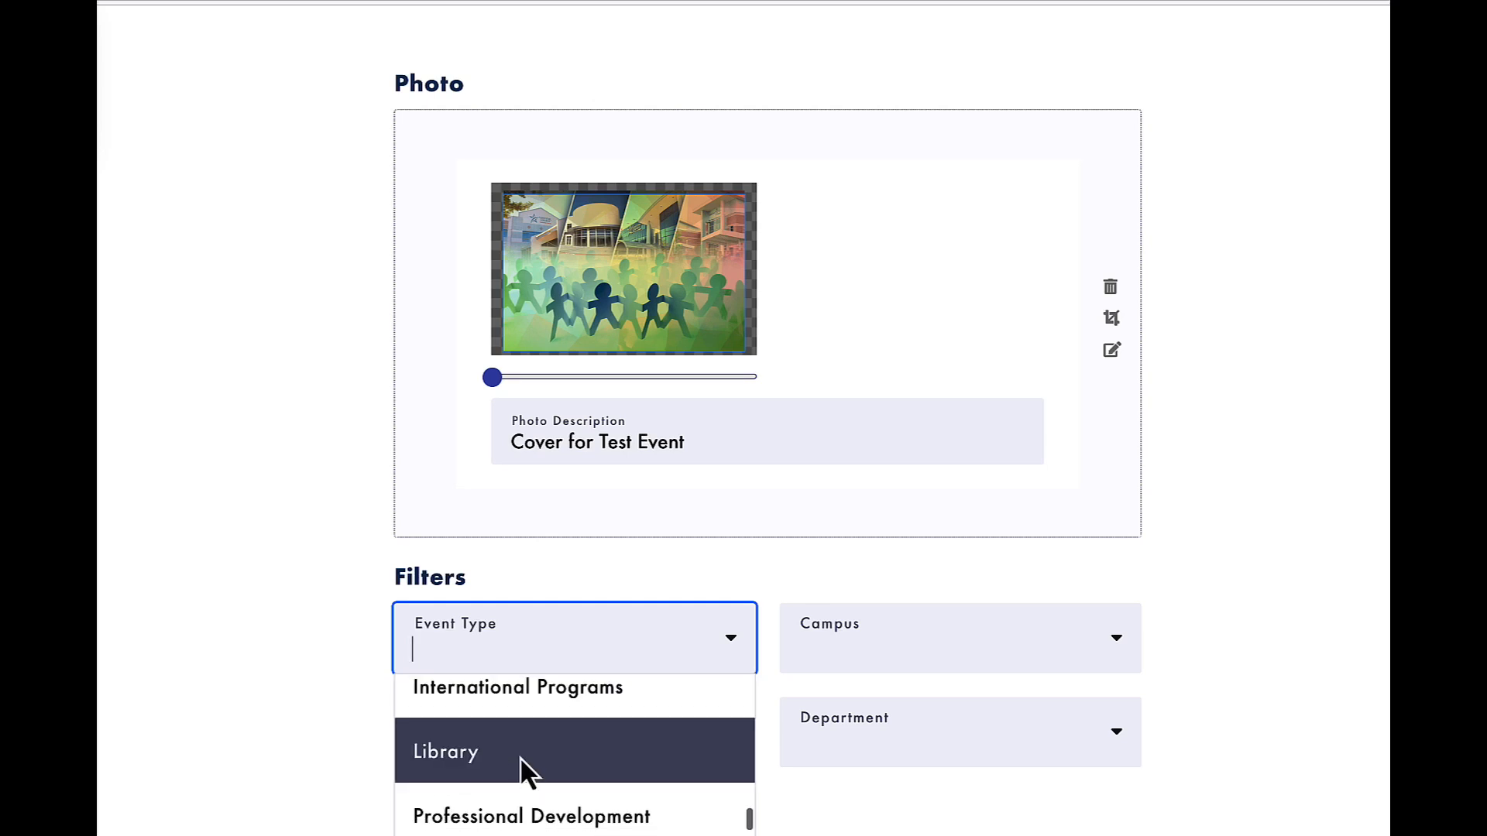
scroll(518, 756, down, 3)
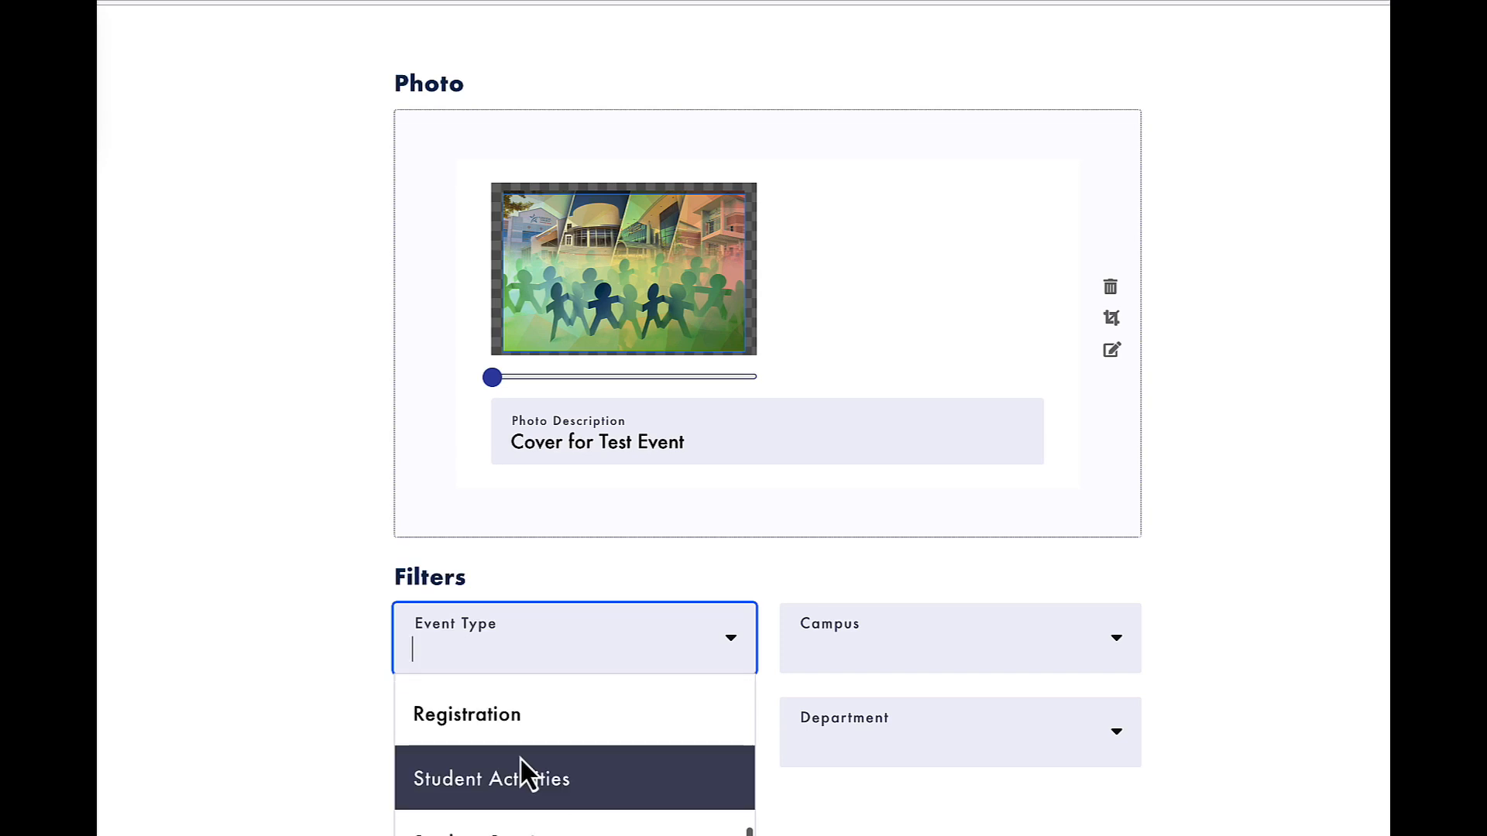
scroll(625, 765, down, 2)
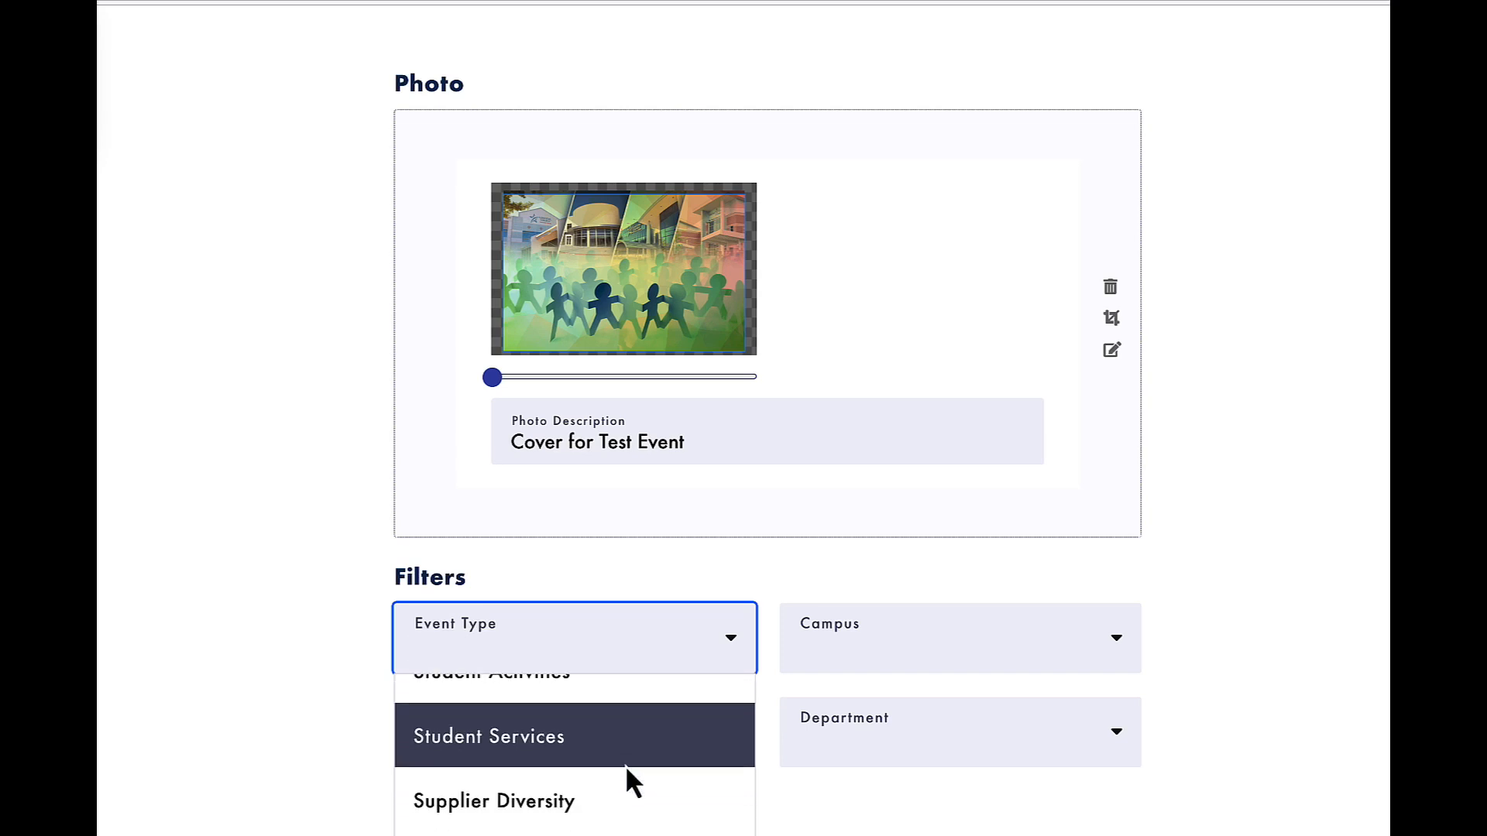
scroll(625, 765, down, 1)
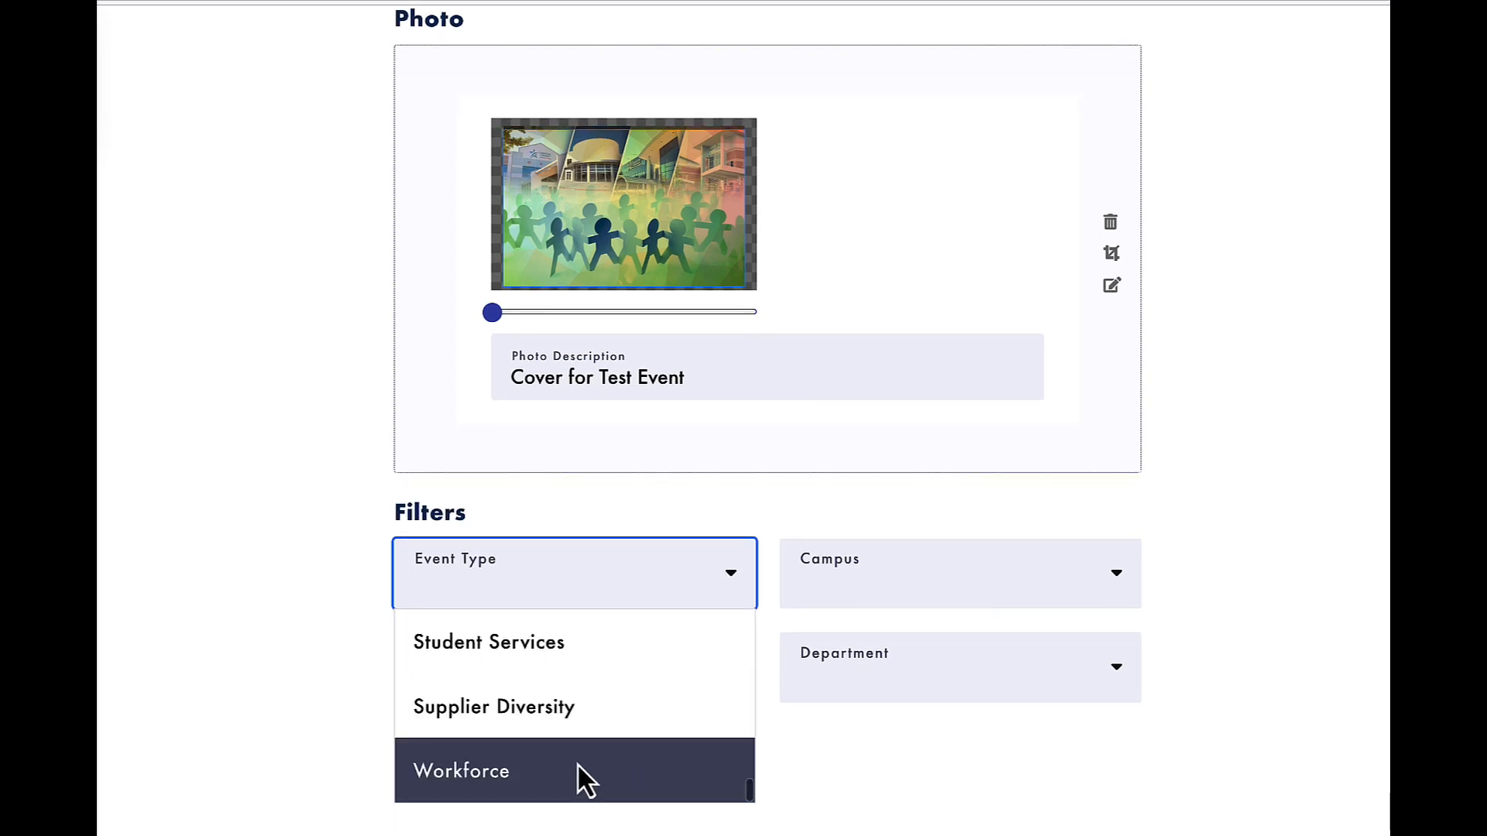
click(421, 778)
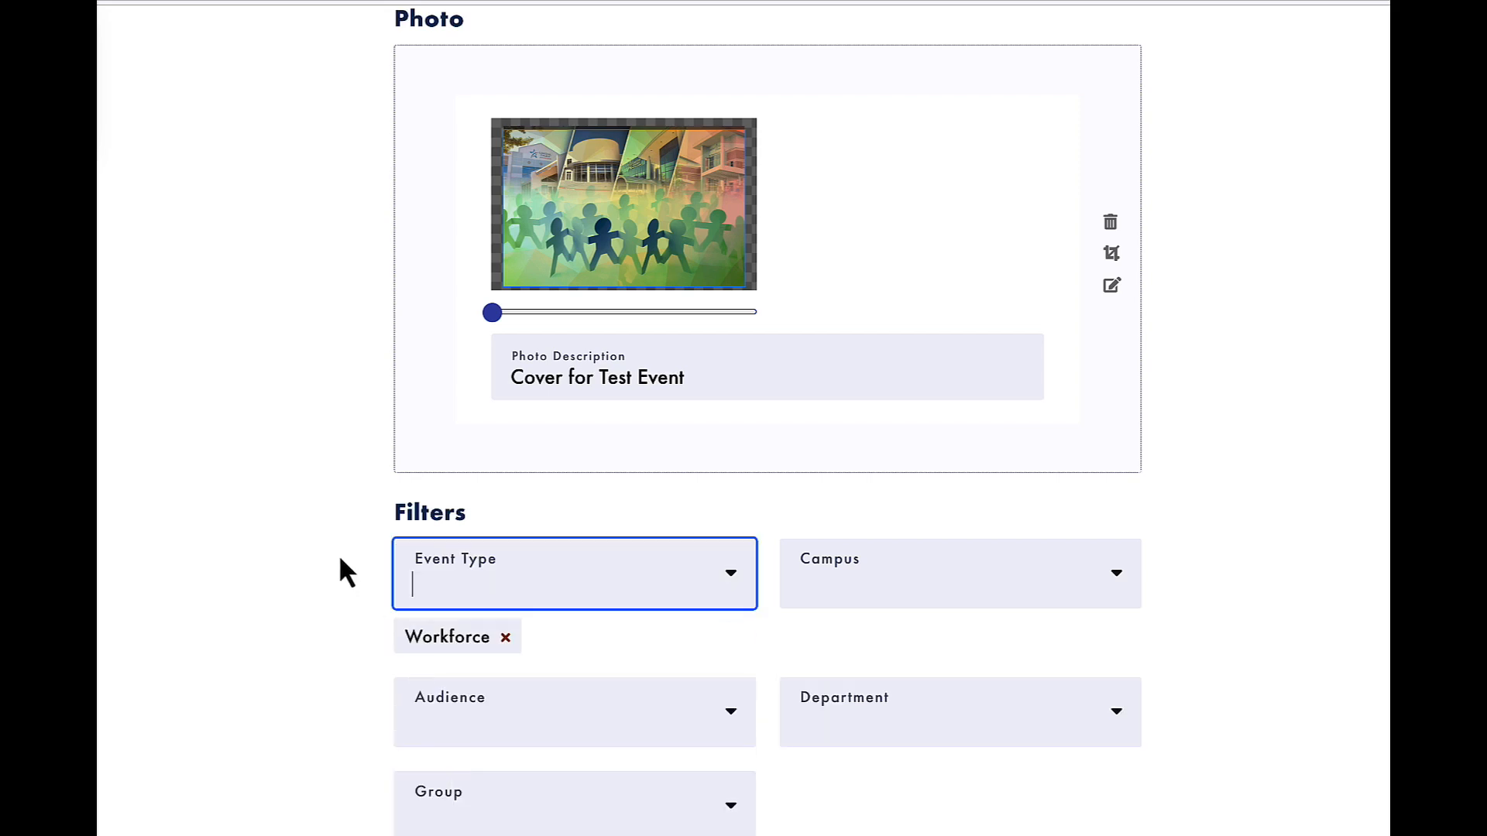
Add Student Services as a second event type and set the campus filter to LSC-Houston North.
click(541, 589)
click(531, 645)
click(522, 607)
scroll(486, 690, down, 1)
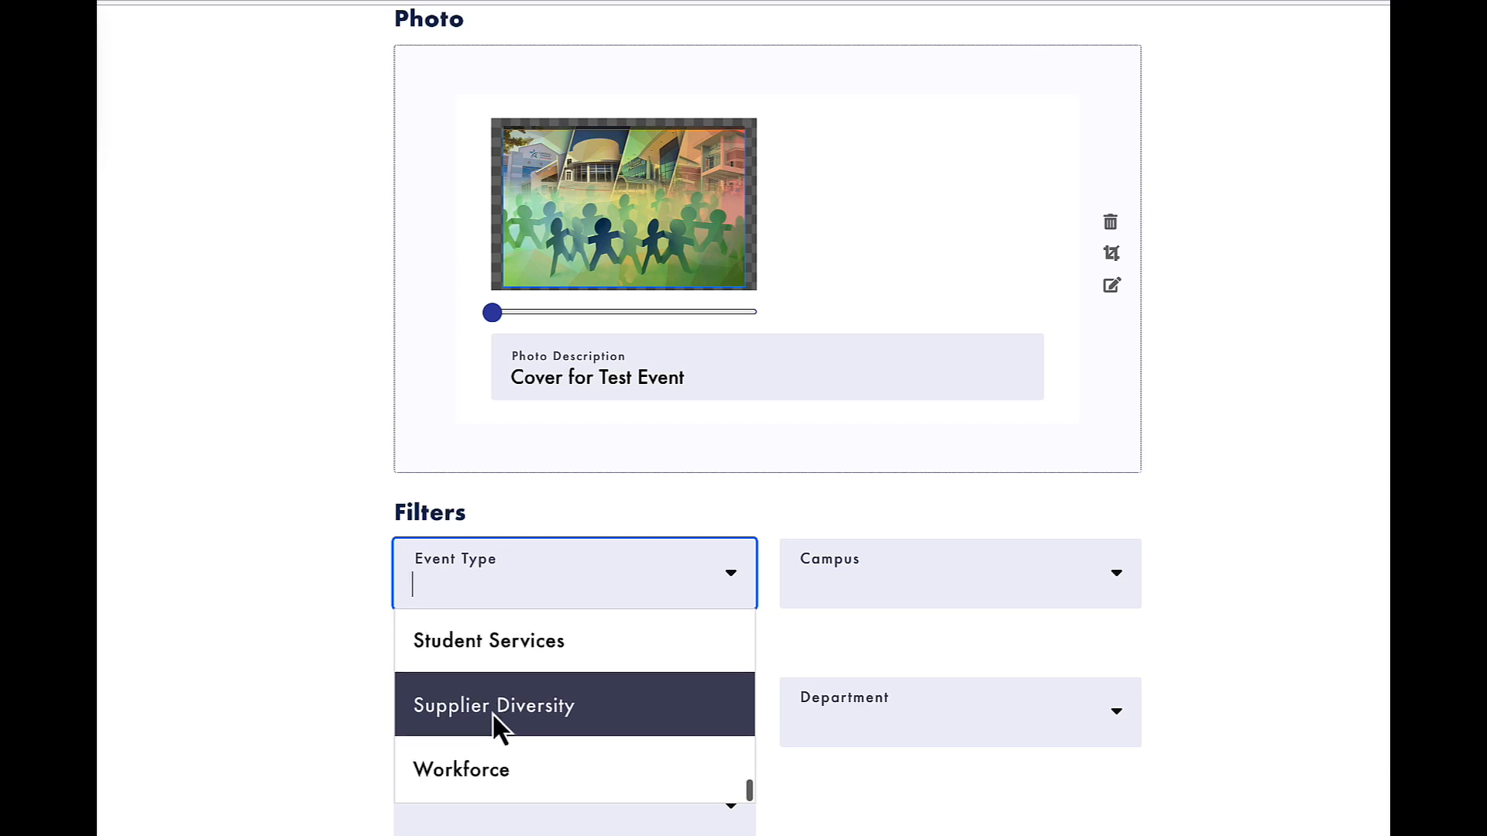
scroll(490, 705, down, 1)
click(346, 680)
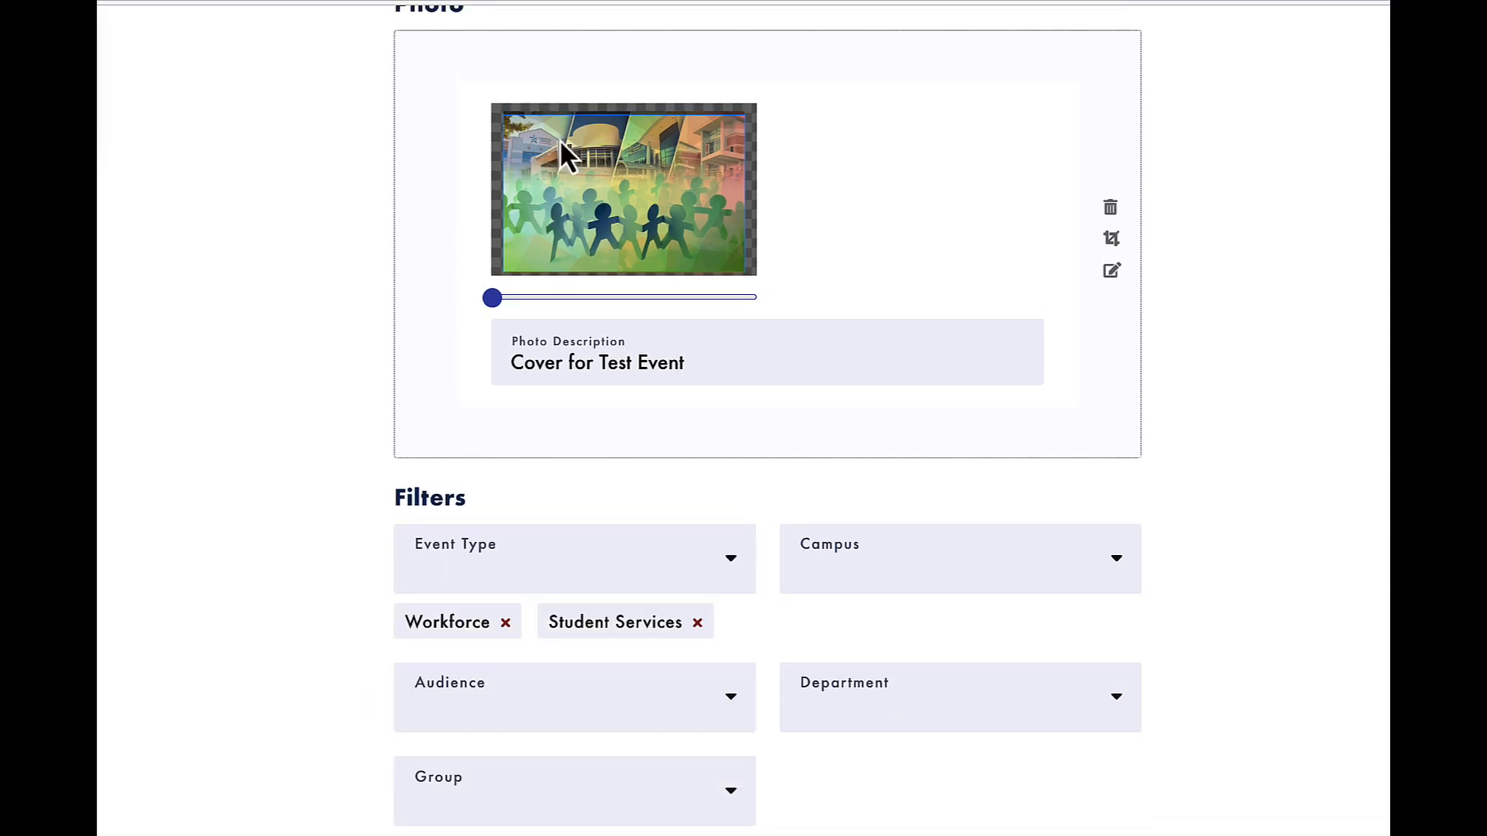
click(923, 583)
click(916, 628)
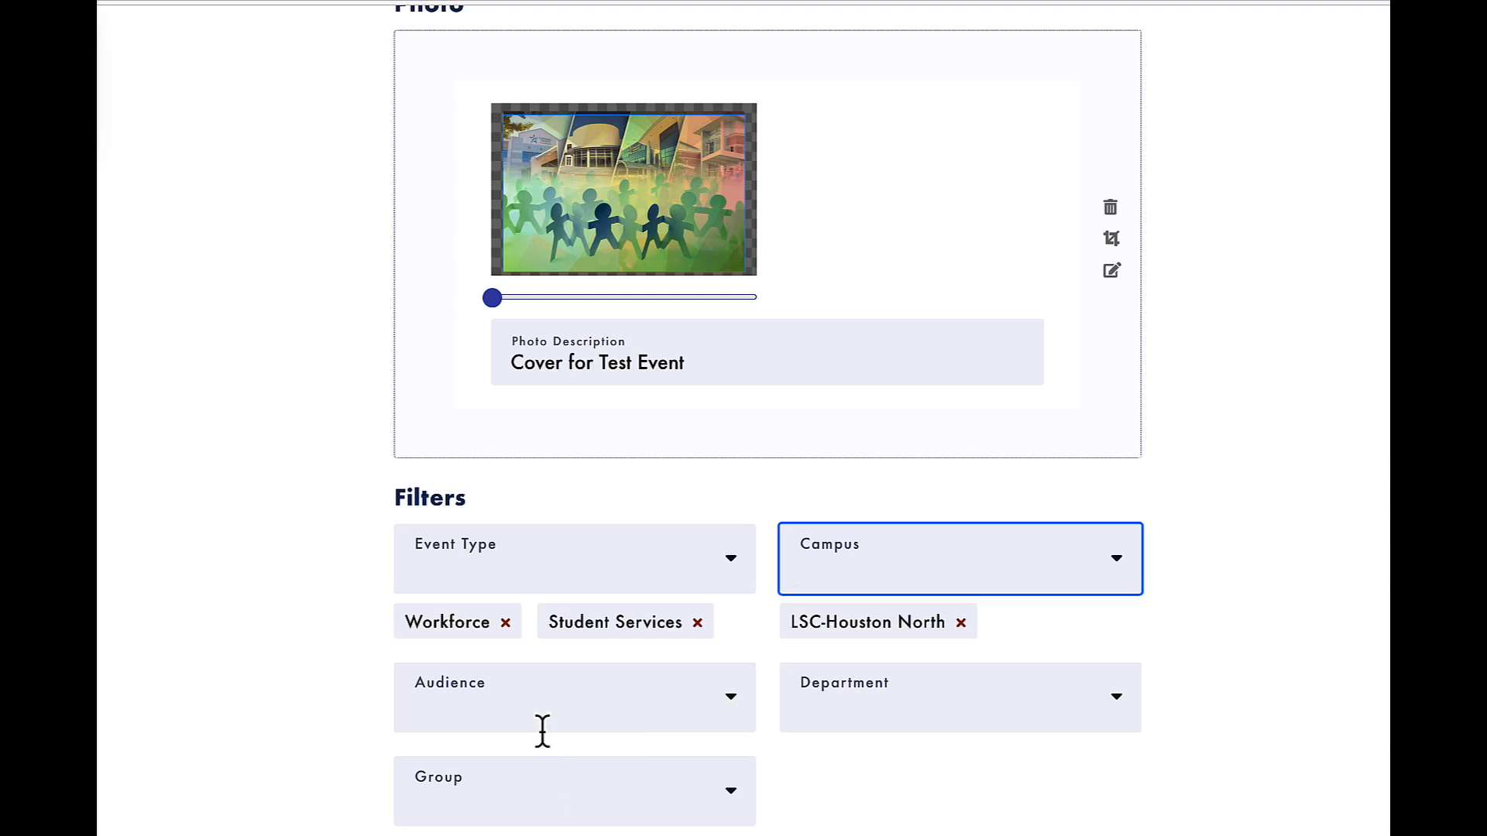
Look through the Audience filter options and add Community and Current Students.
click(543, 721)
scroll(532, 796, down, 1)
scroll(532, 797, up, 1)
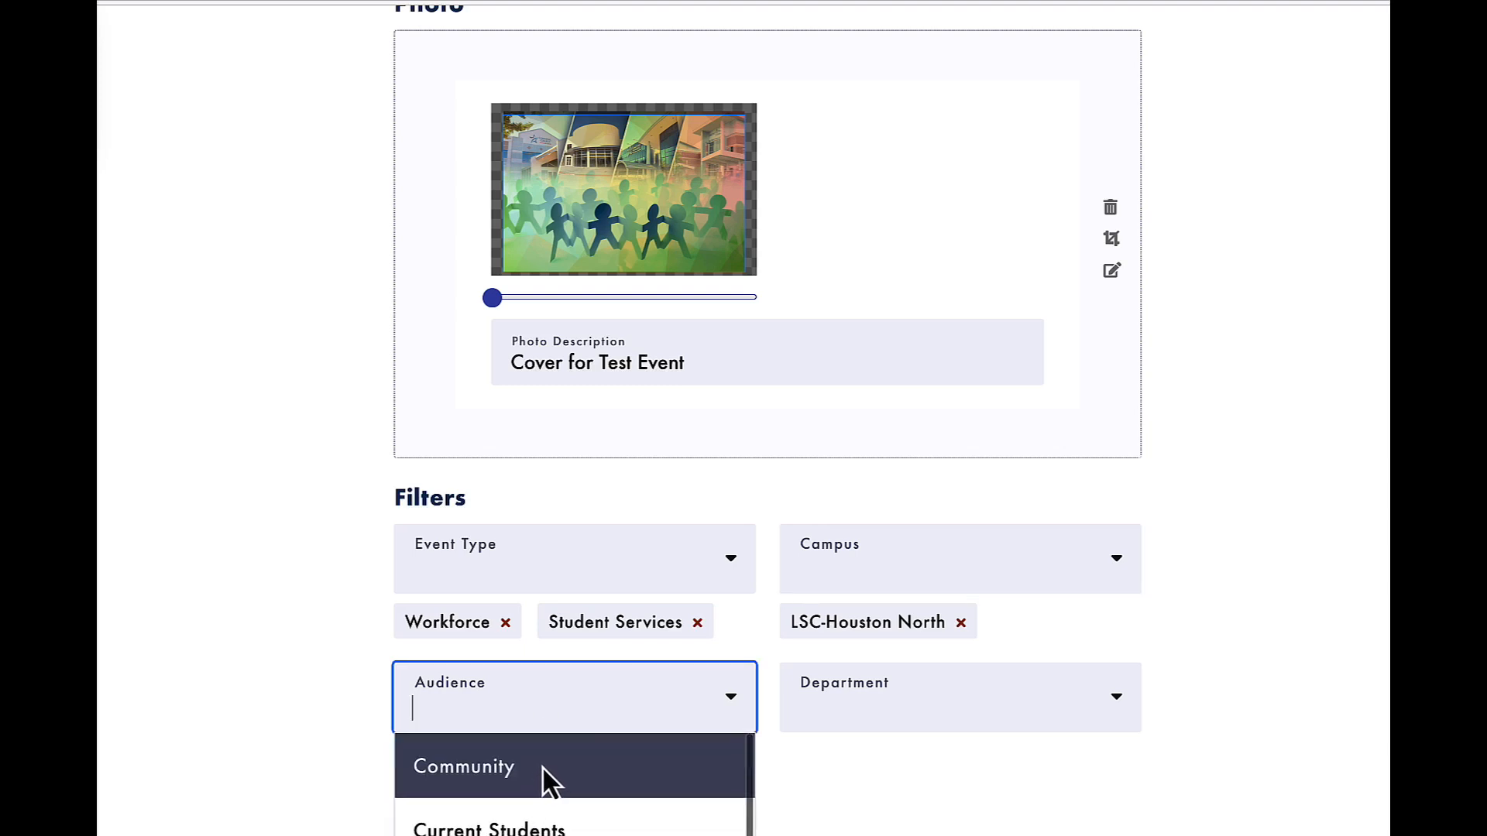
scroll(564, 823, down, 1)
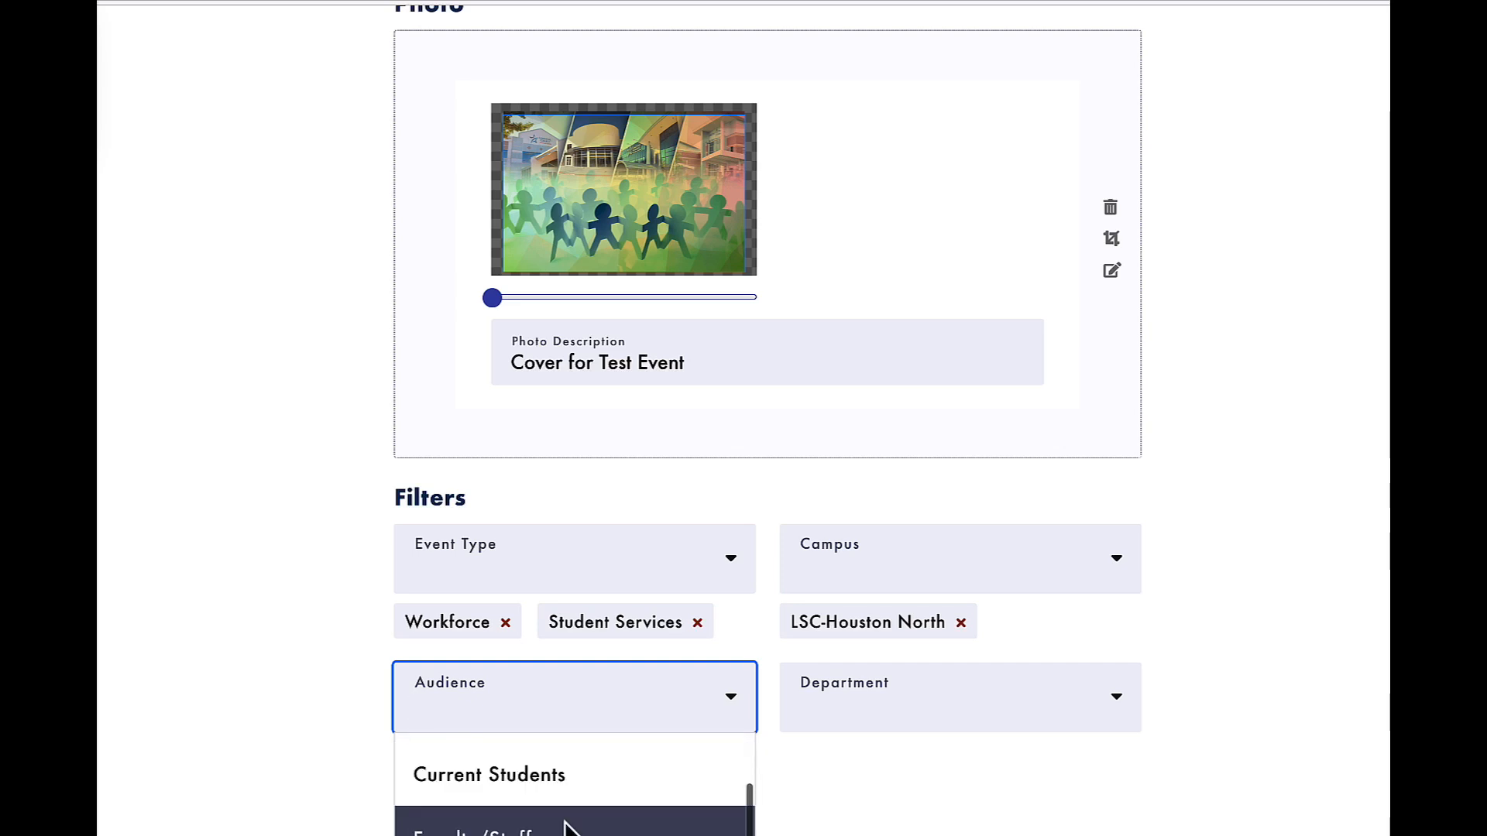
scroll(565, 829, up, 1)
click(544, 774)
click(606, 719)
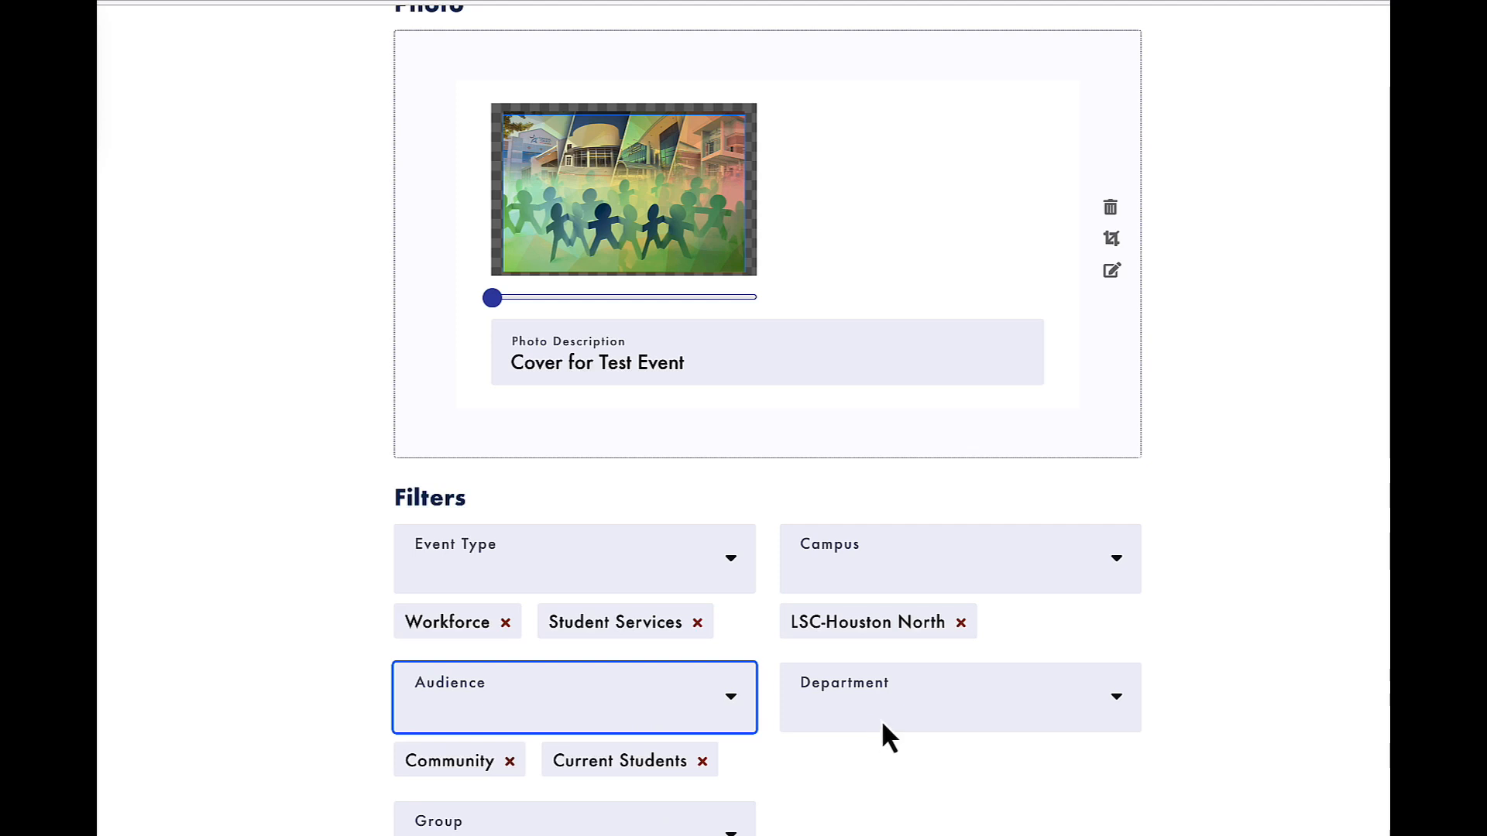
Set the department filter to Student Success and check the Group options without selecting one.
click(826, 721)
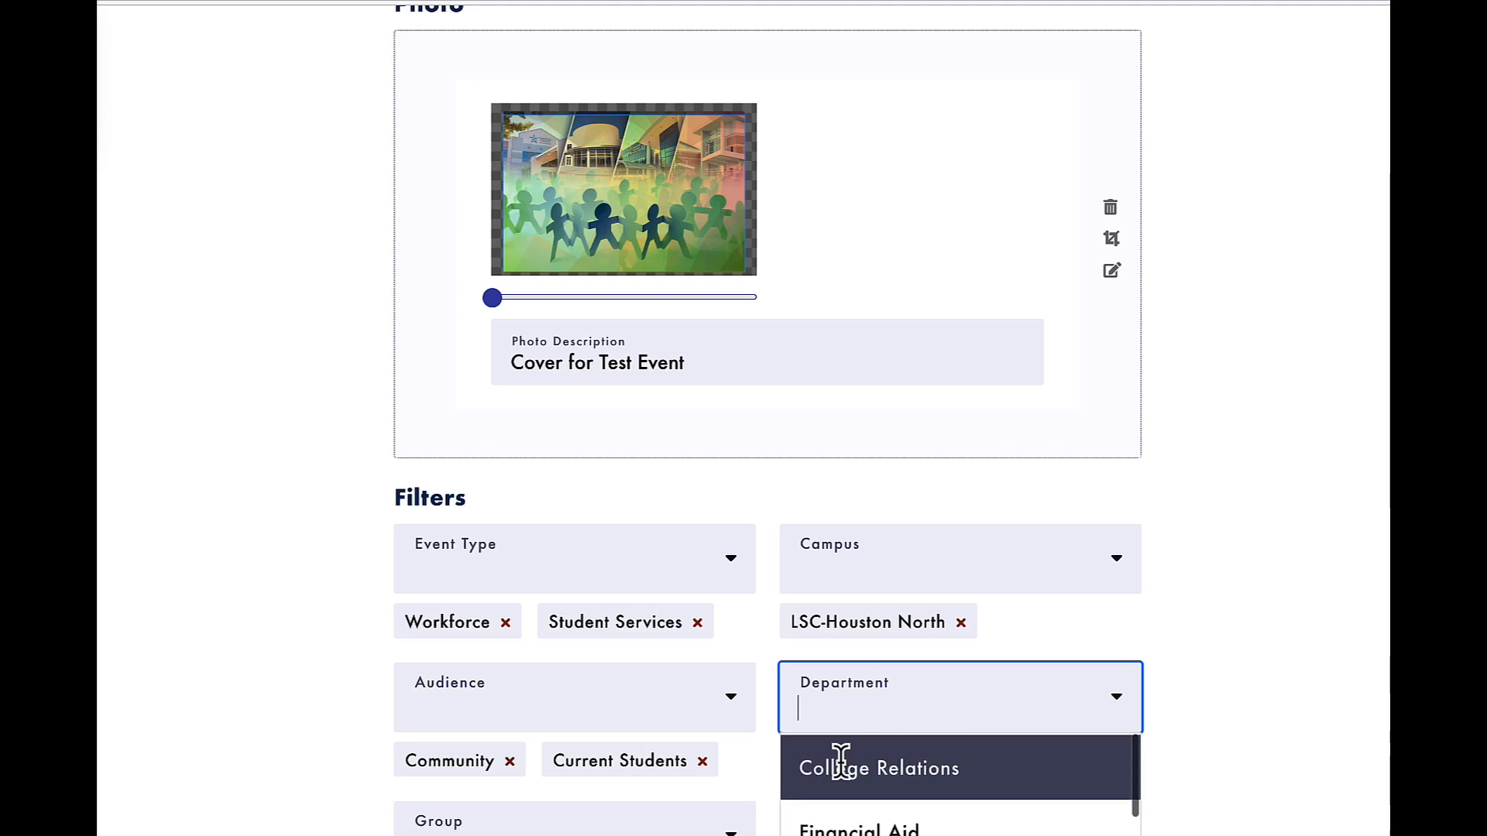
scroll(934, 775, down, 1)
scroll(932, 771, up, 1)
scroll(932, 771, down, 2)
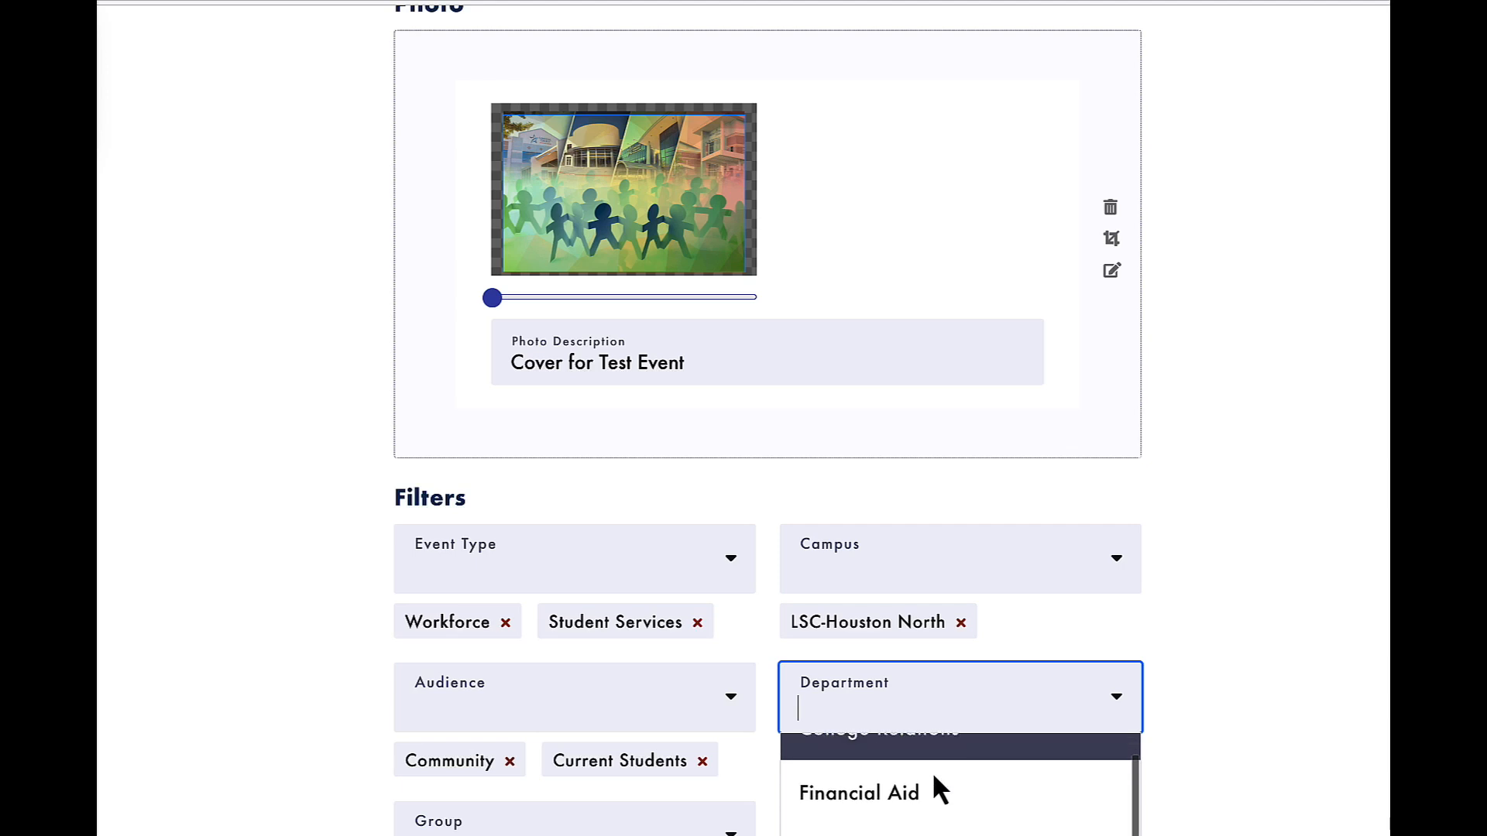
scroll(931, 771, down, 1)
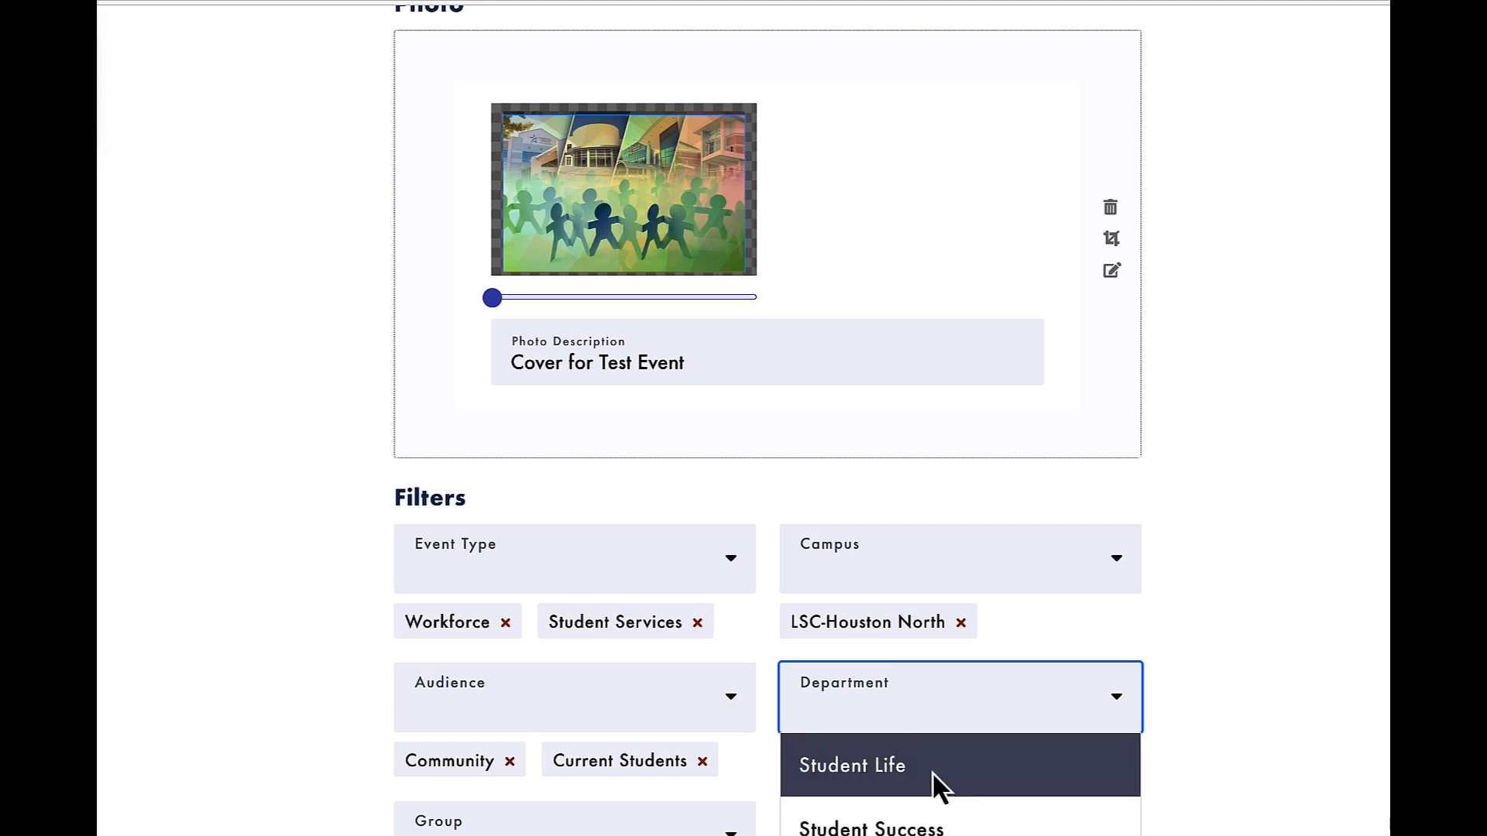
scroll(937, 783, down, 1)
scroll(952, 825, up, 1)
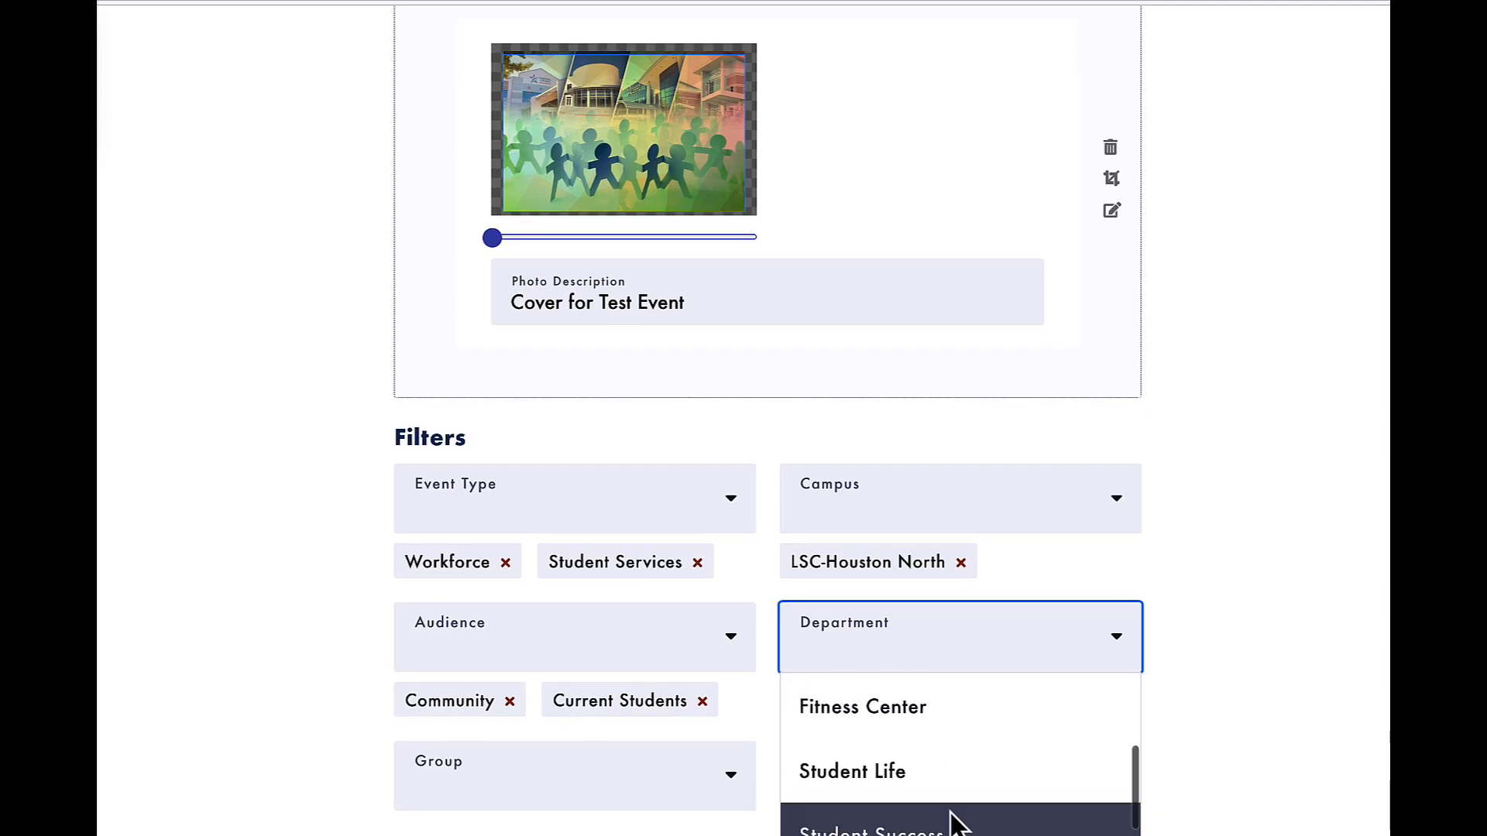
click(942, 828)
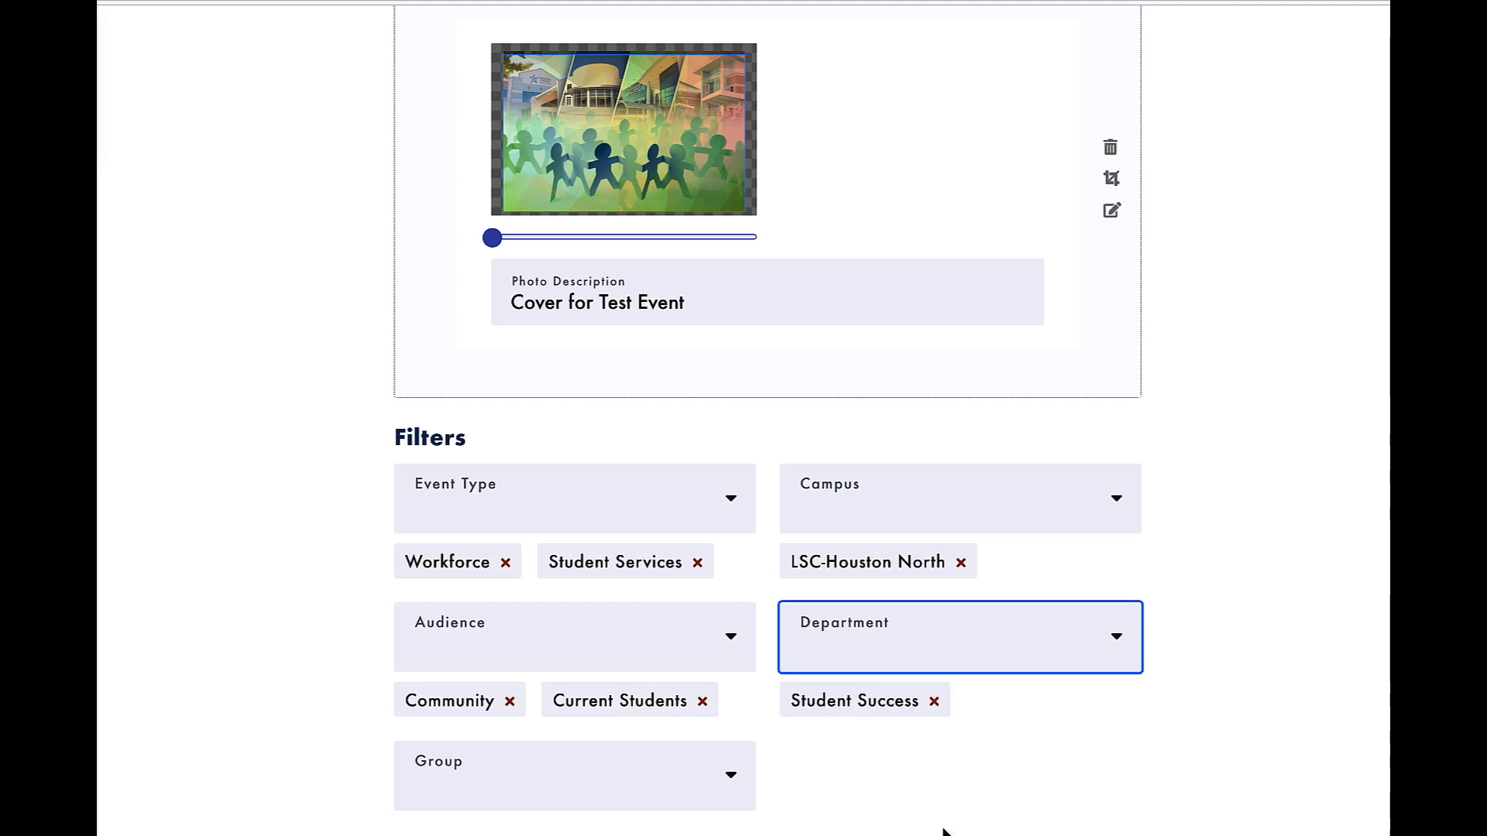
scroll(943, 830, down, 1)
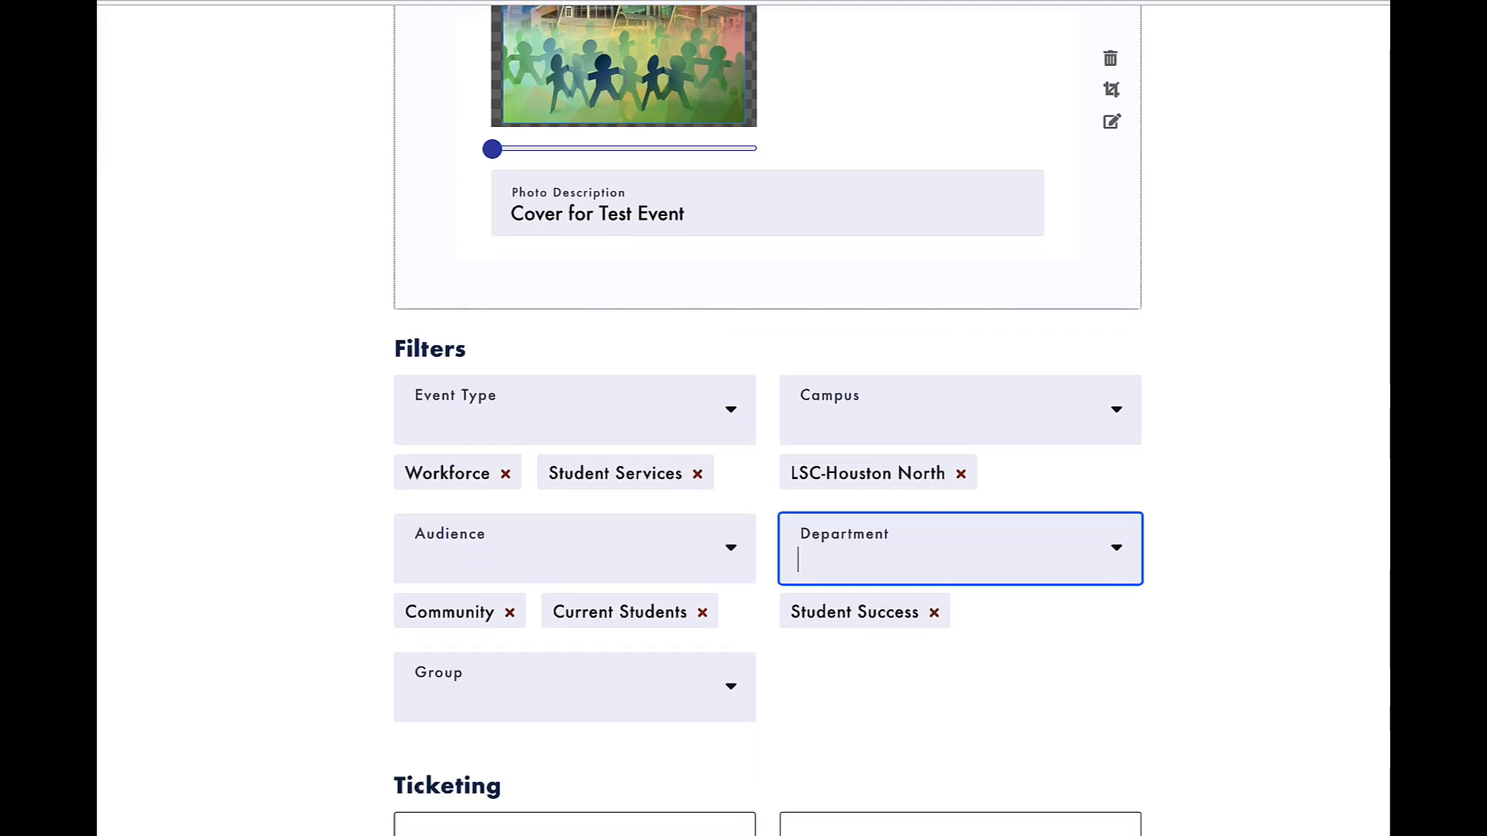
click(547, 722)
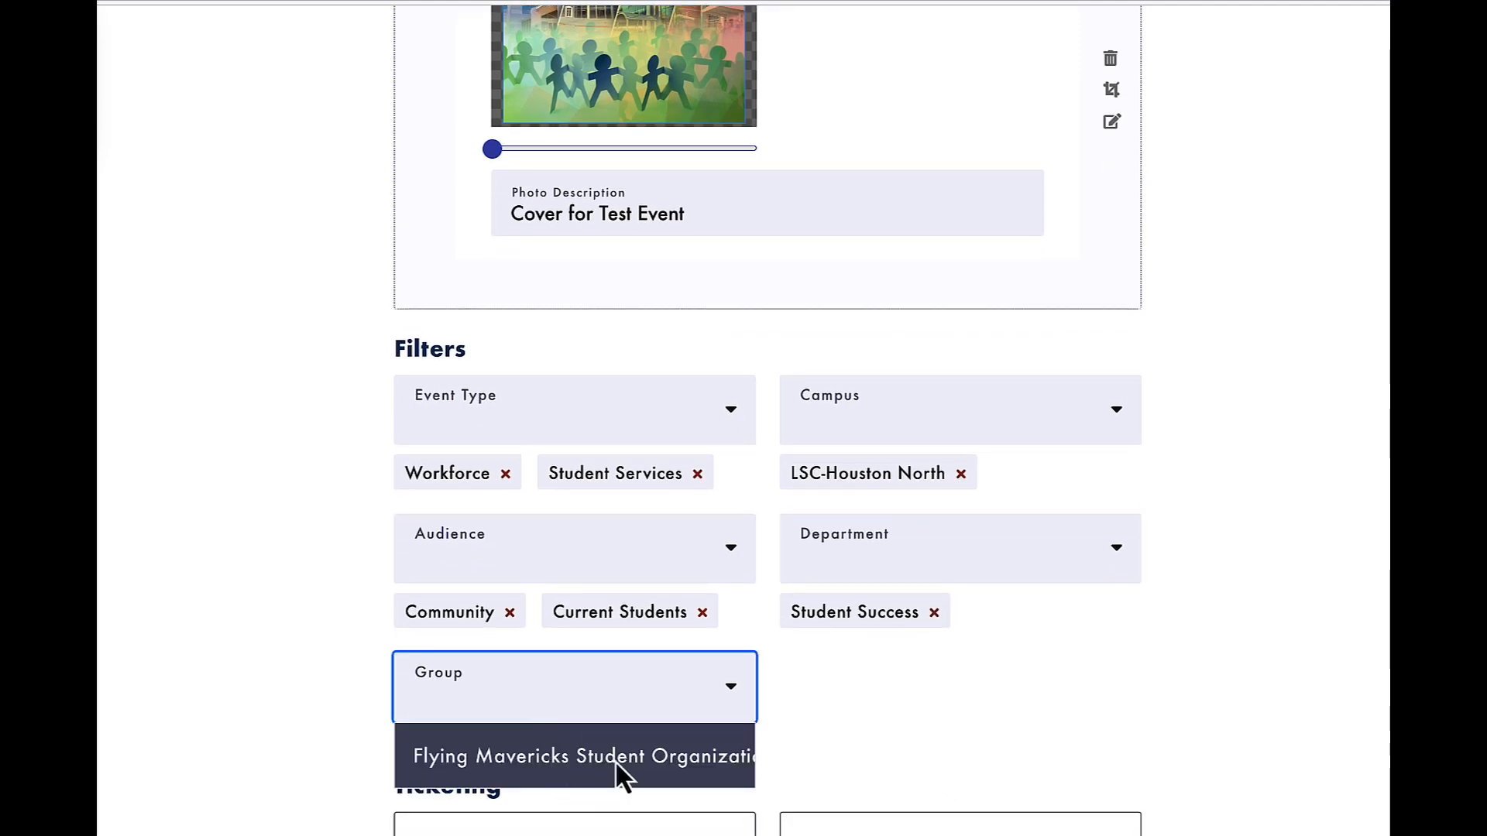
click(939, 702)
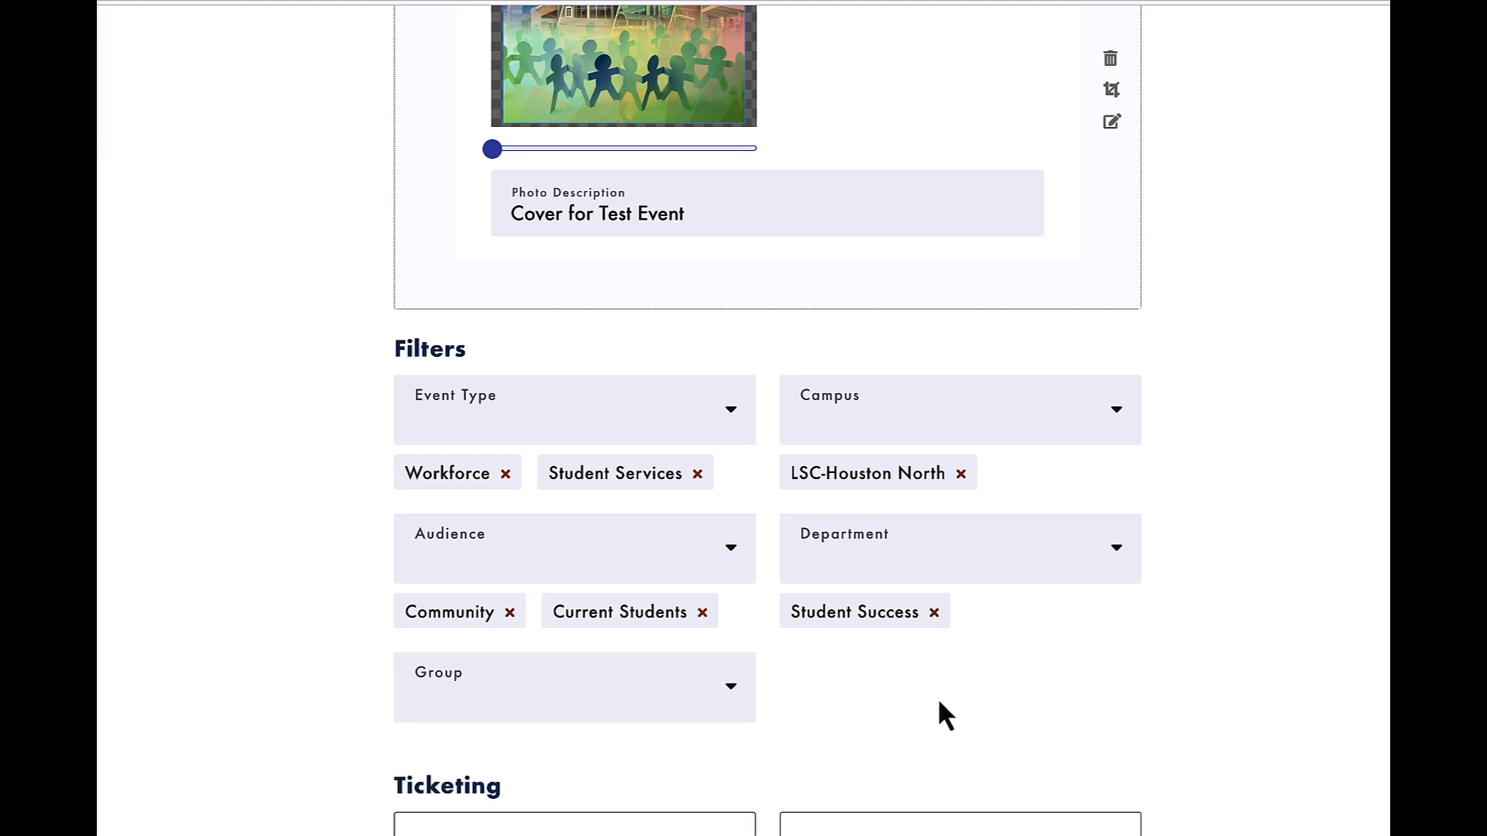
Review the completed form from the ticketing fields up to the main info and submit the event.
scroll(583, 765, down, 1)
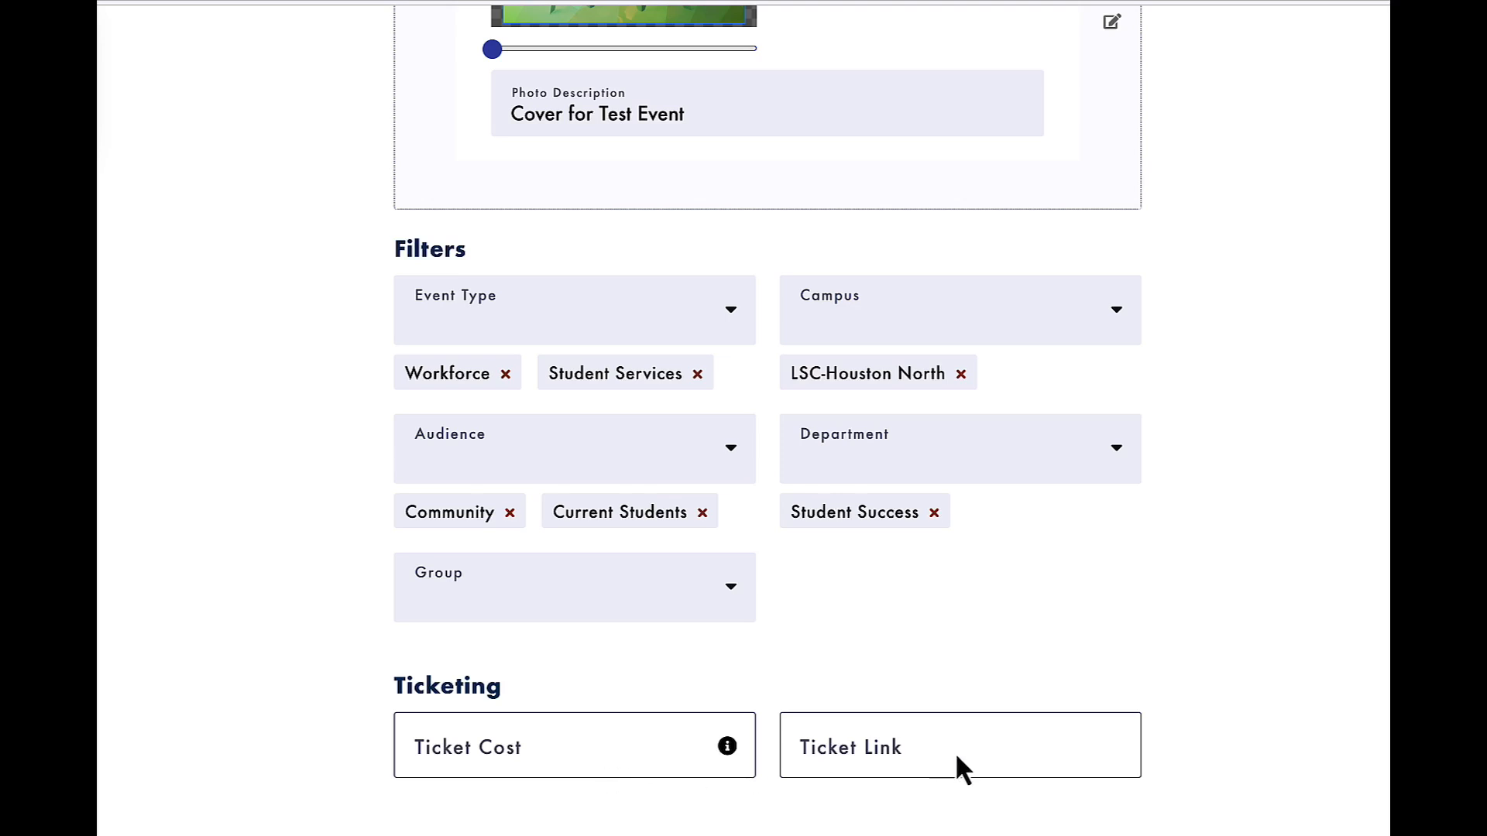
scroll(676, 629, up, 15)
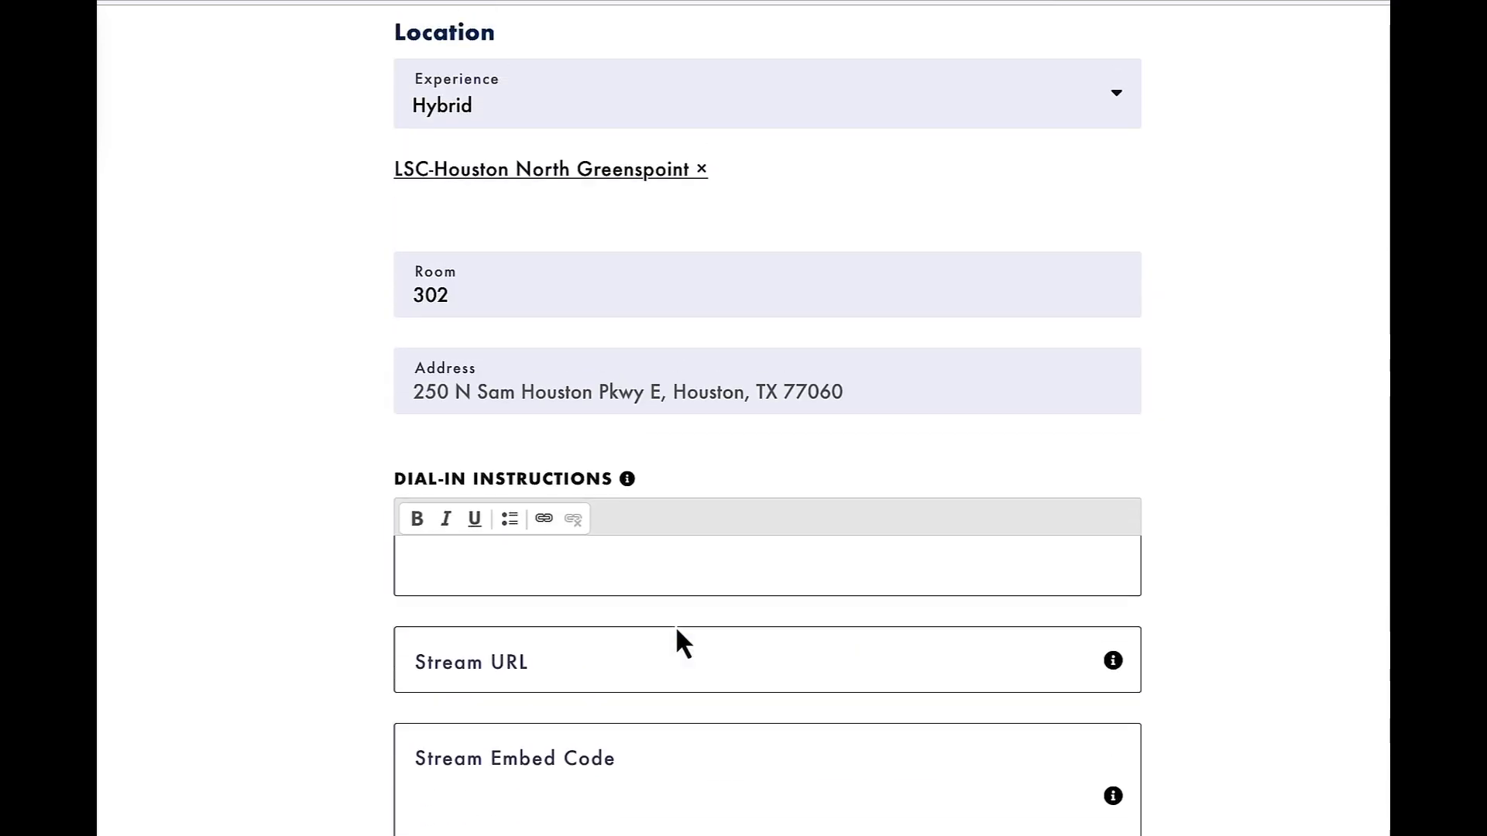
scroll(675, 643, up, 4)
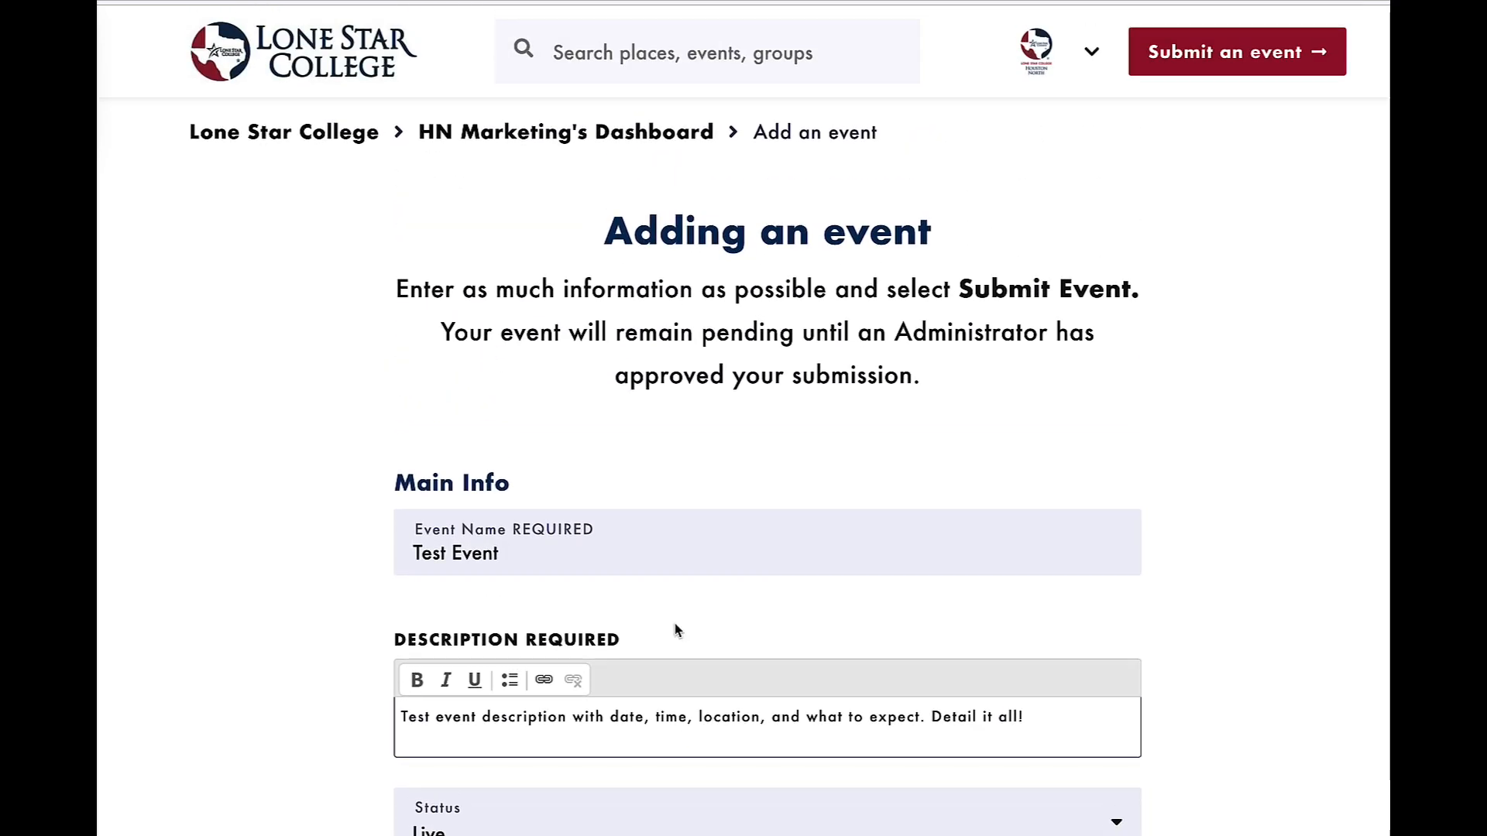
scroll(675, 629, down, 15)
scroll(676, 629, down, 10)
click(537, 190)
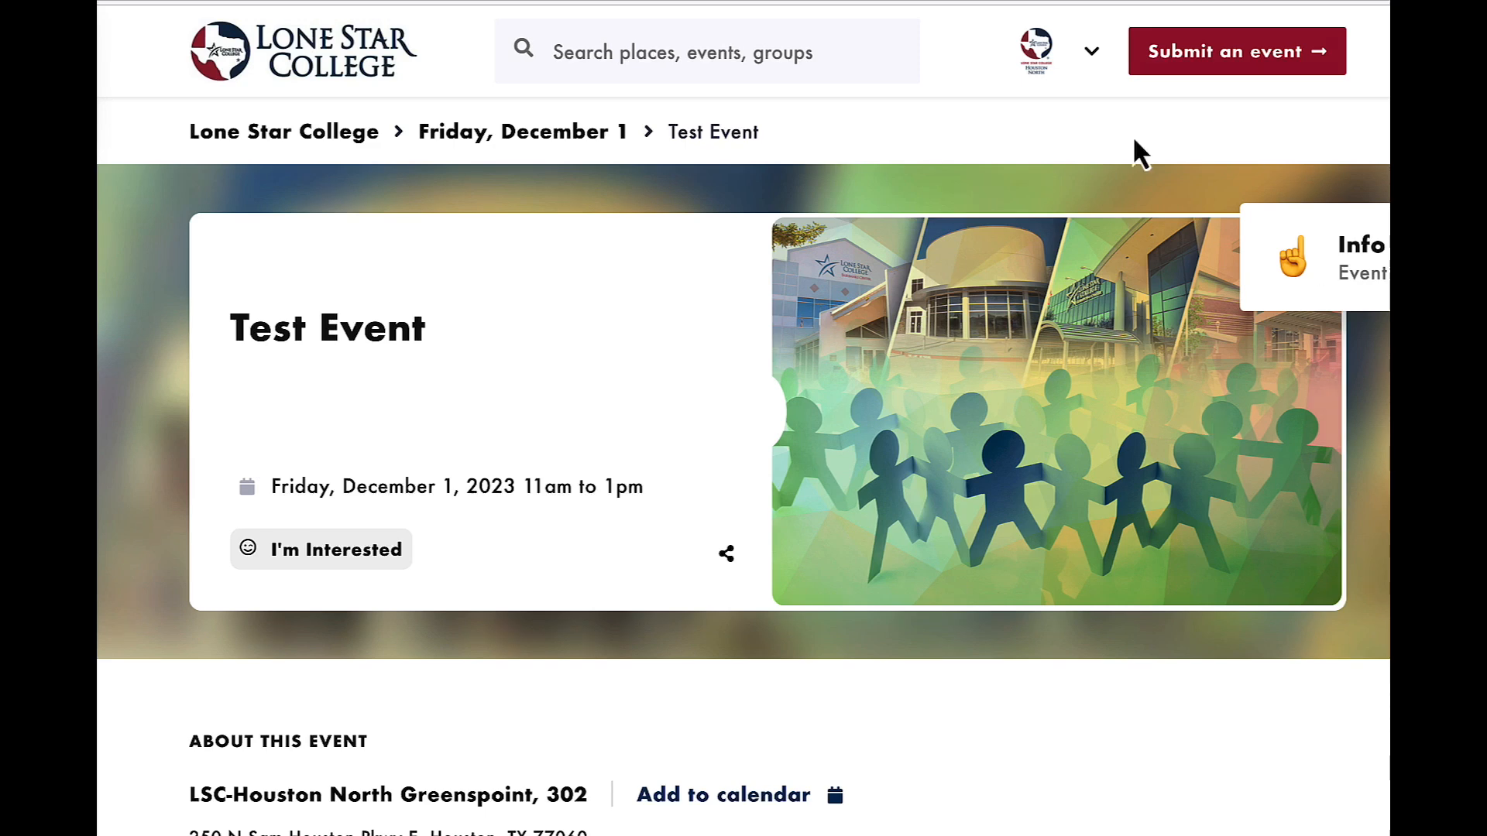
View the calendar listing for December 1, 2023 that includes the test event, and switch to the Events Calendar home page.
click(451, 132)
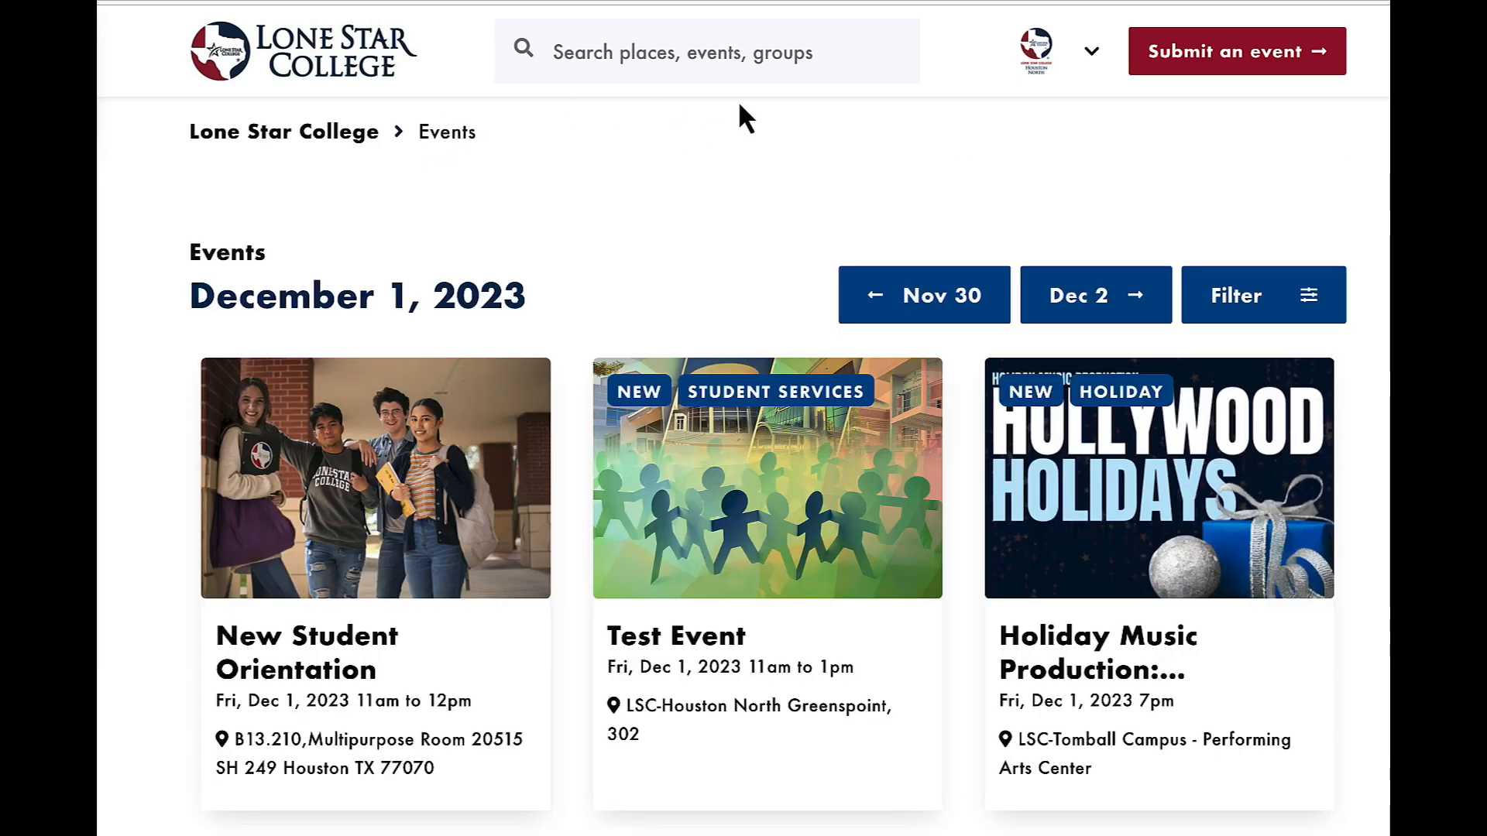
scroll(722, 374, down, 1)
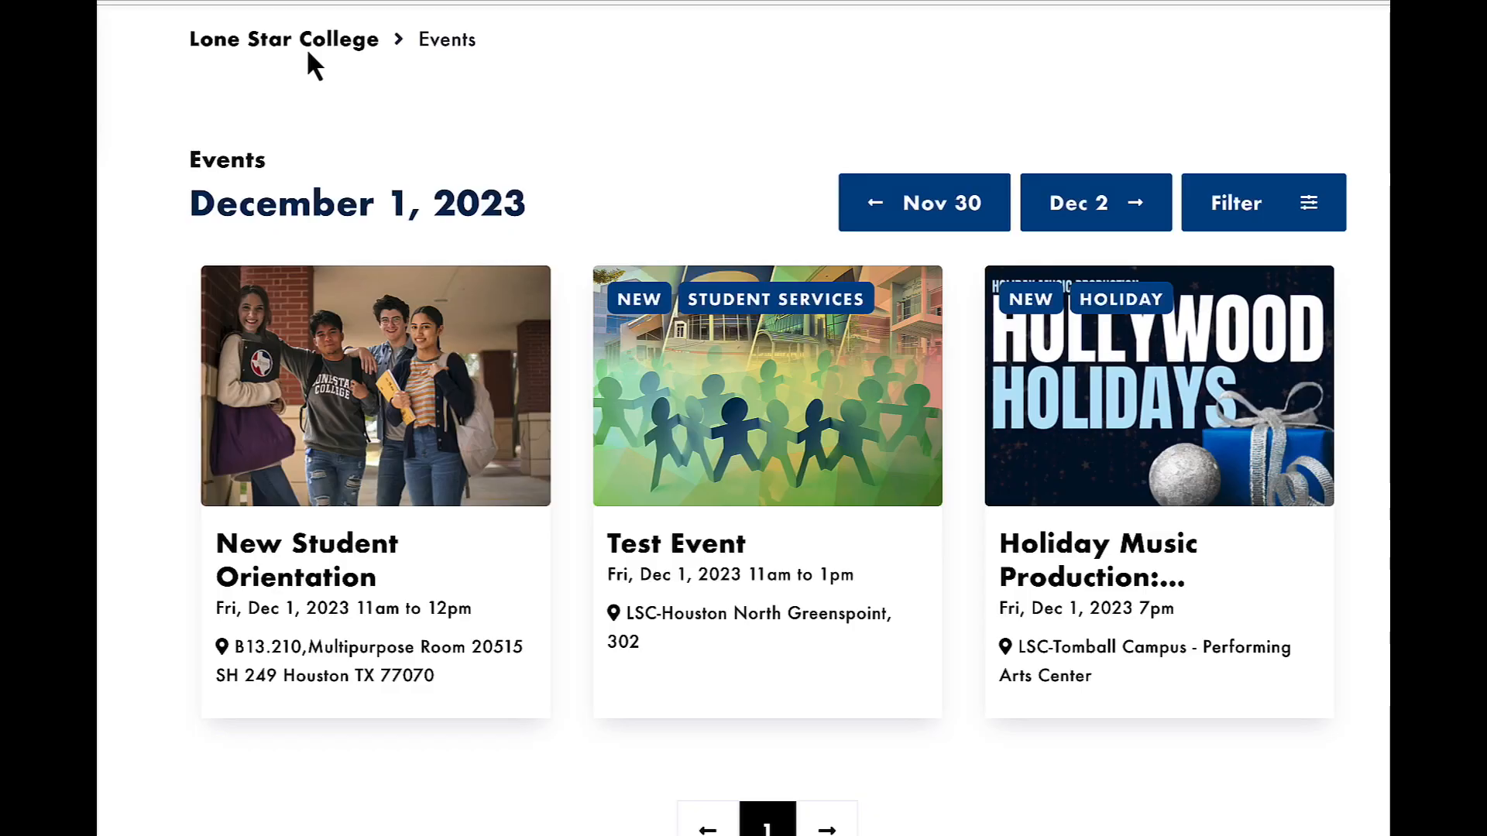
key(ctrl+Tab)
scroll(754, 218, down, 1)
scroll(754, 218, up, 1)
Search the events calendar for "lsc-houston north".
click(731, 53)
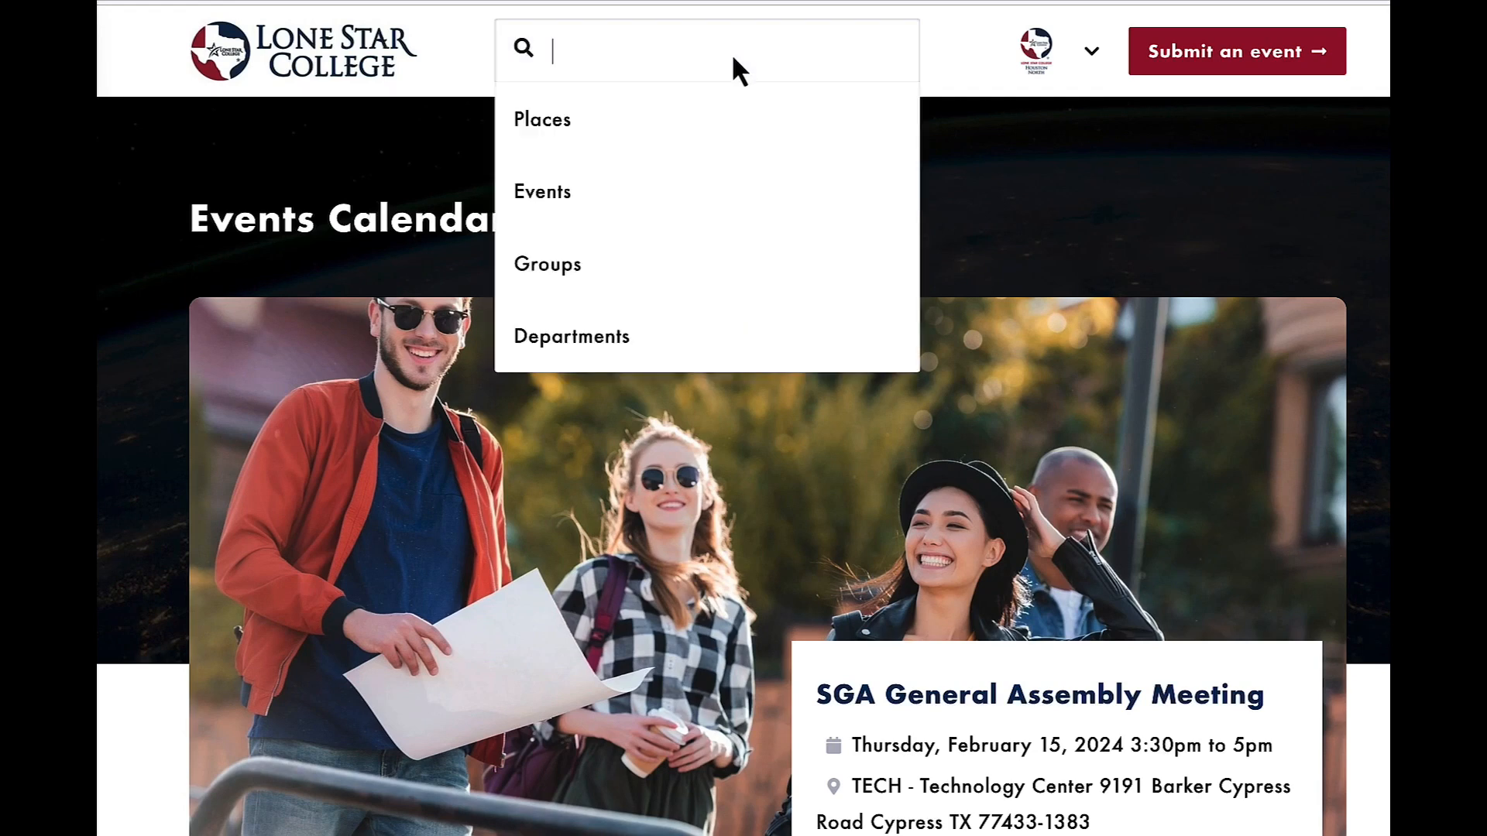
click(581, 161)
click(610, 52)
text(lsc-hous)
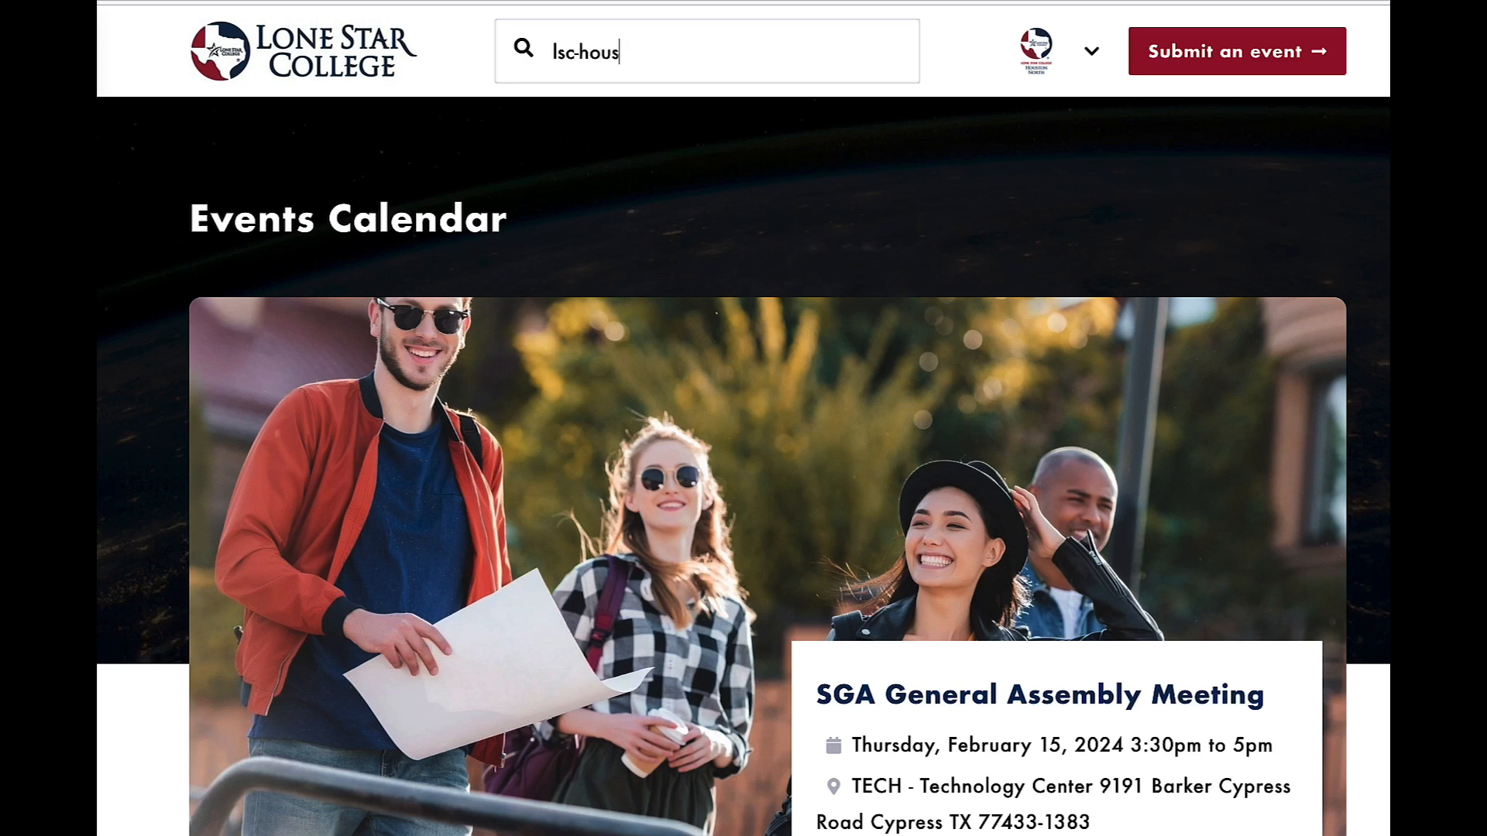
text(ton north)
key(Return)
Browse the full list of matching events and open the Cookies and Cocoa at LSC-Houston North event.
scroll(567, 430, down, 1)
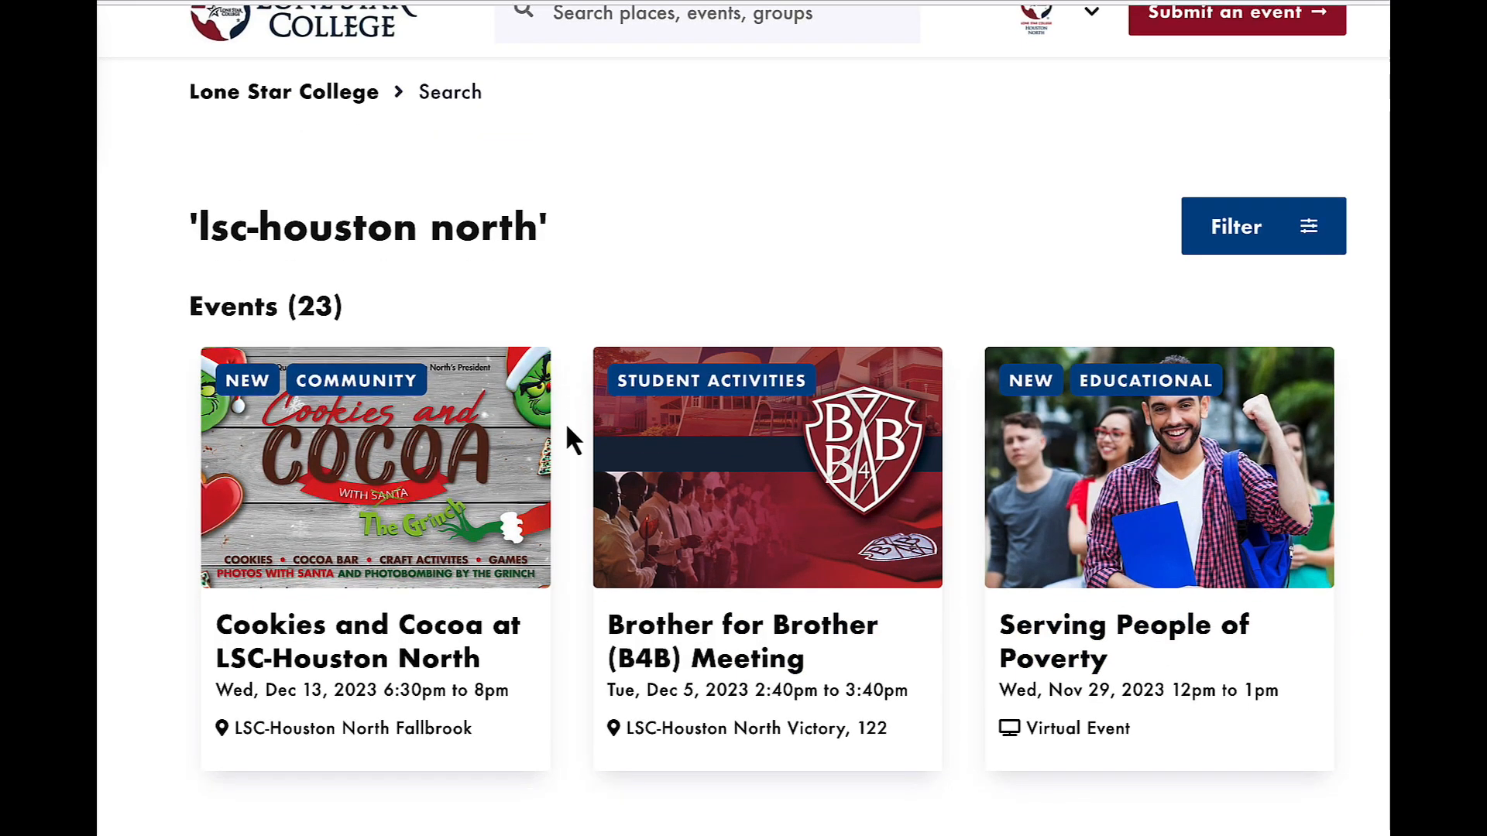
scroll(567, 429, down, 3)
scroll(566, 421, down, 1)
scroll(566, 422, up, 5)
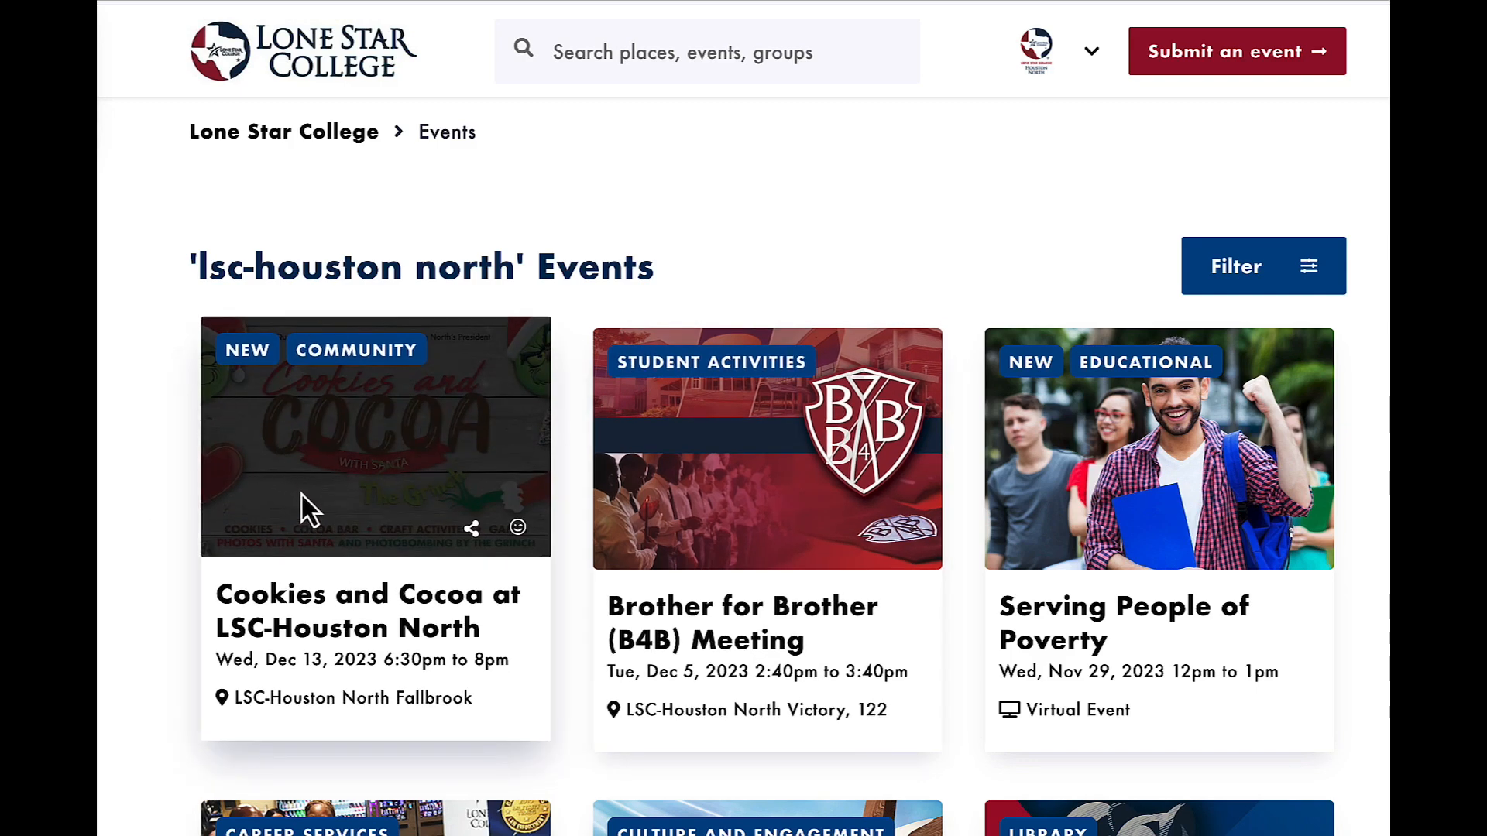
scroll(355, 398, down, 2)
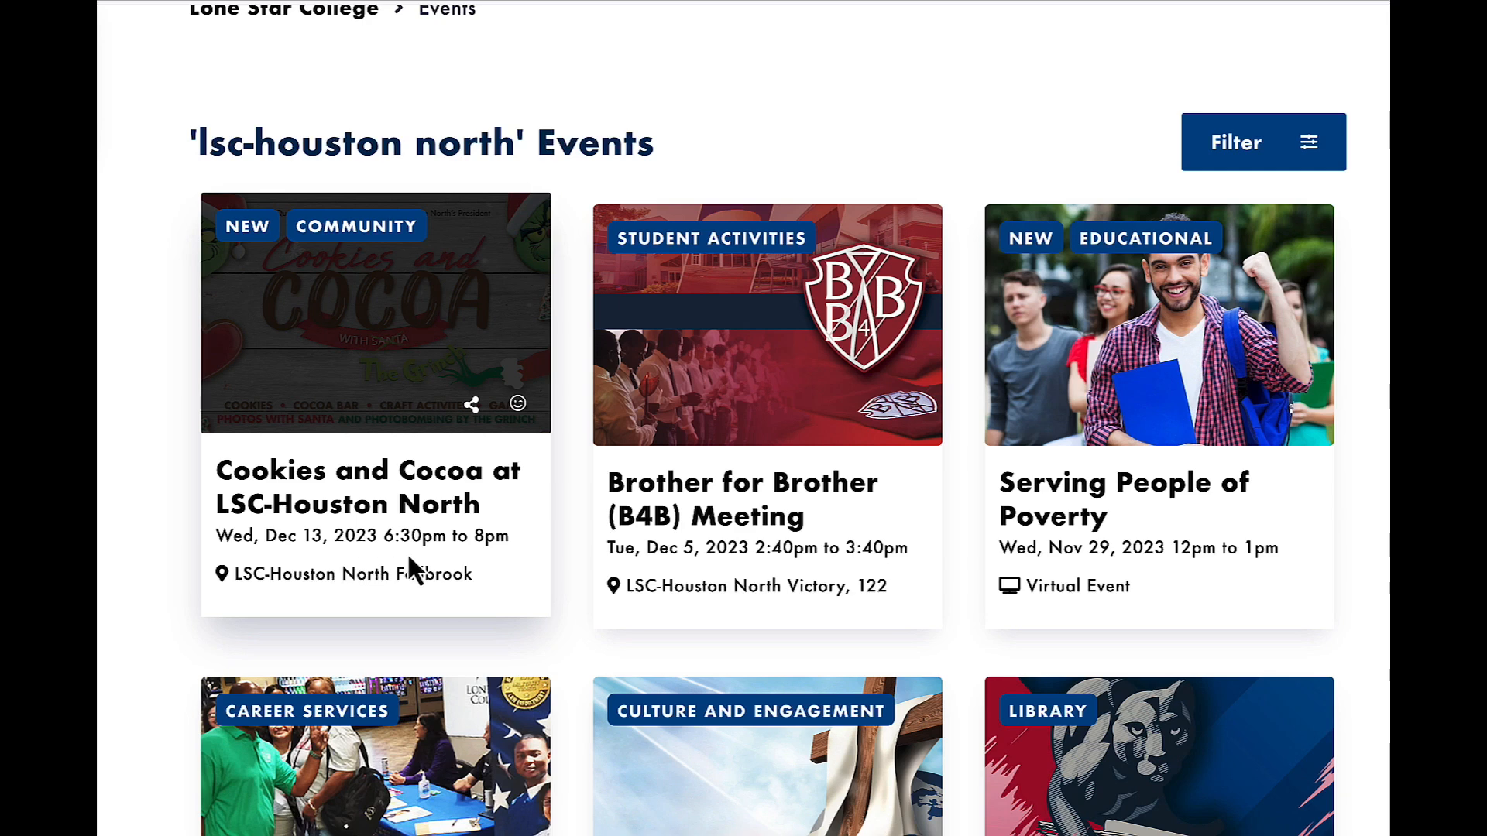
click(364, 402)
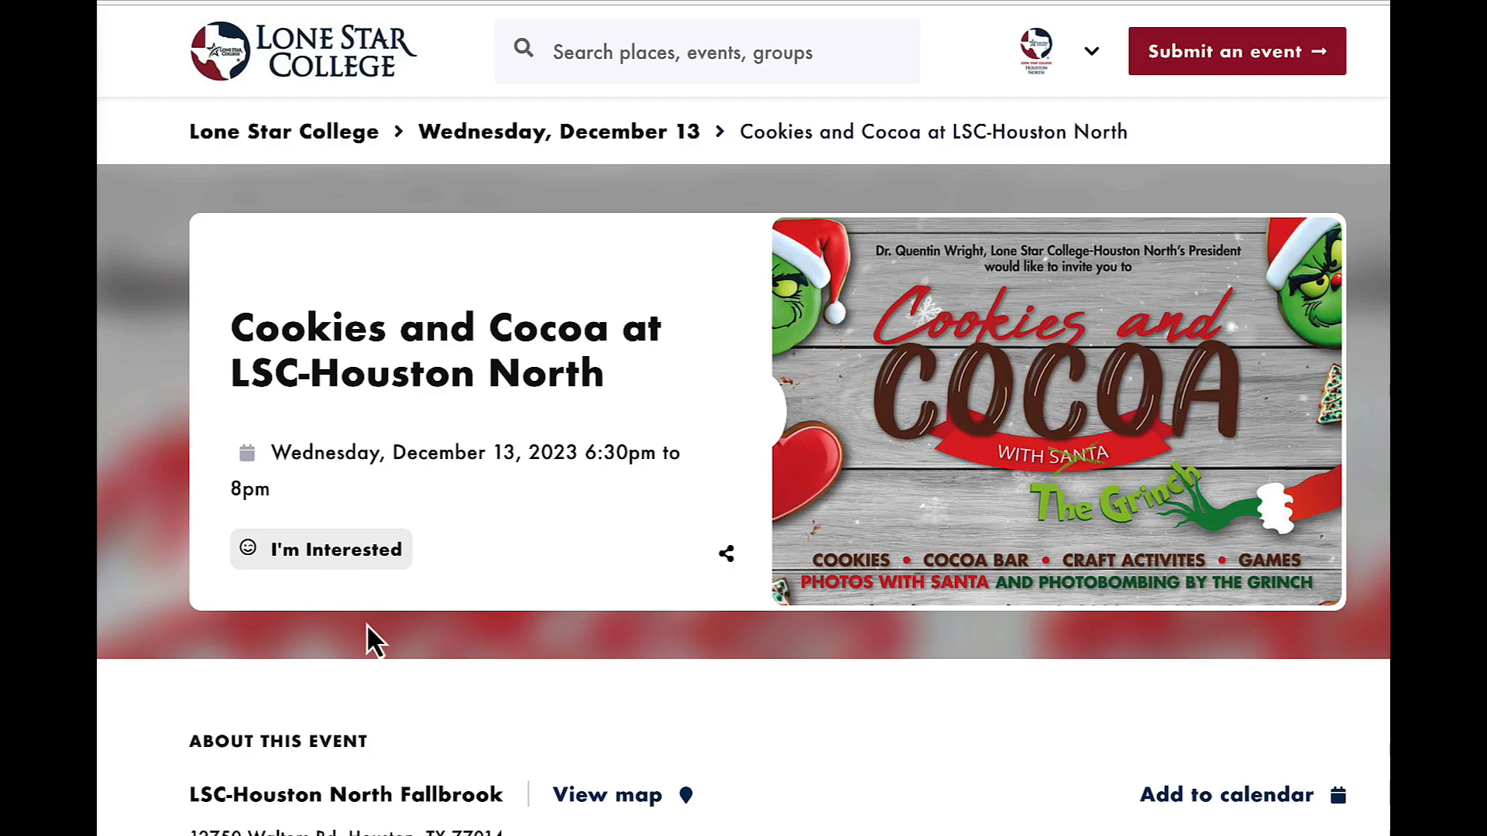
Examine the event's location, description, event type, campus, audience and department details.
scroll(365, 640, down, 3)
scroll(632, 616, down, 3)
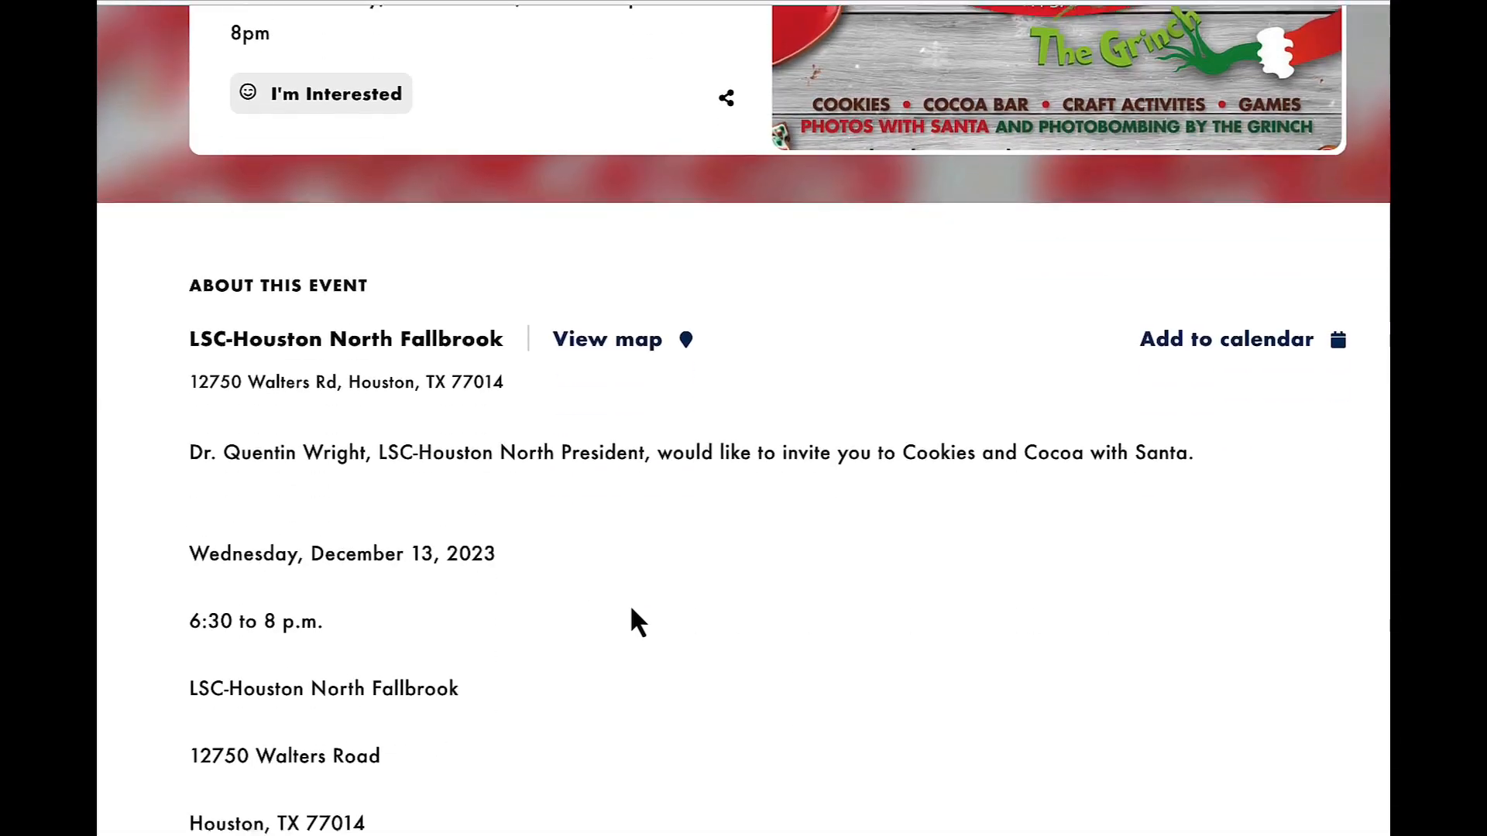
scroll(583, 747, down, 15)
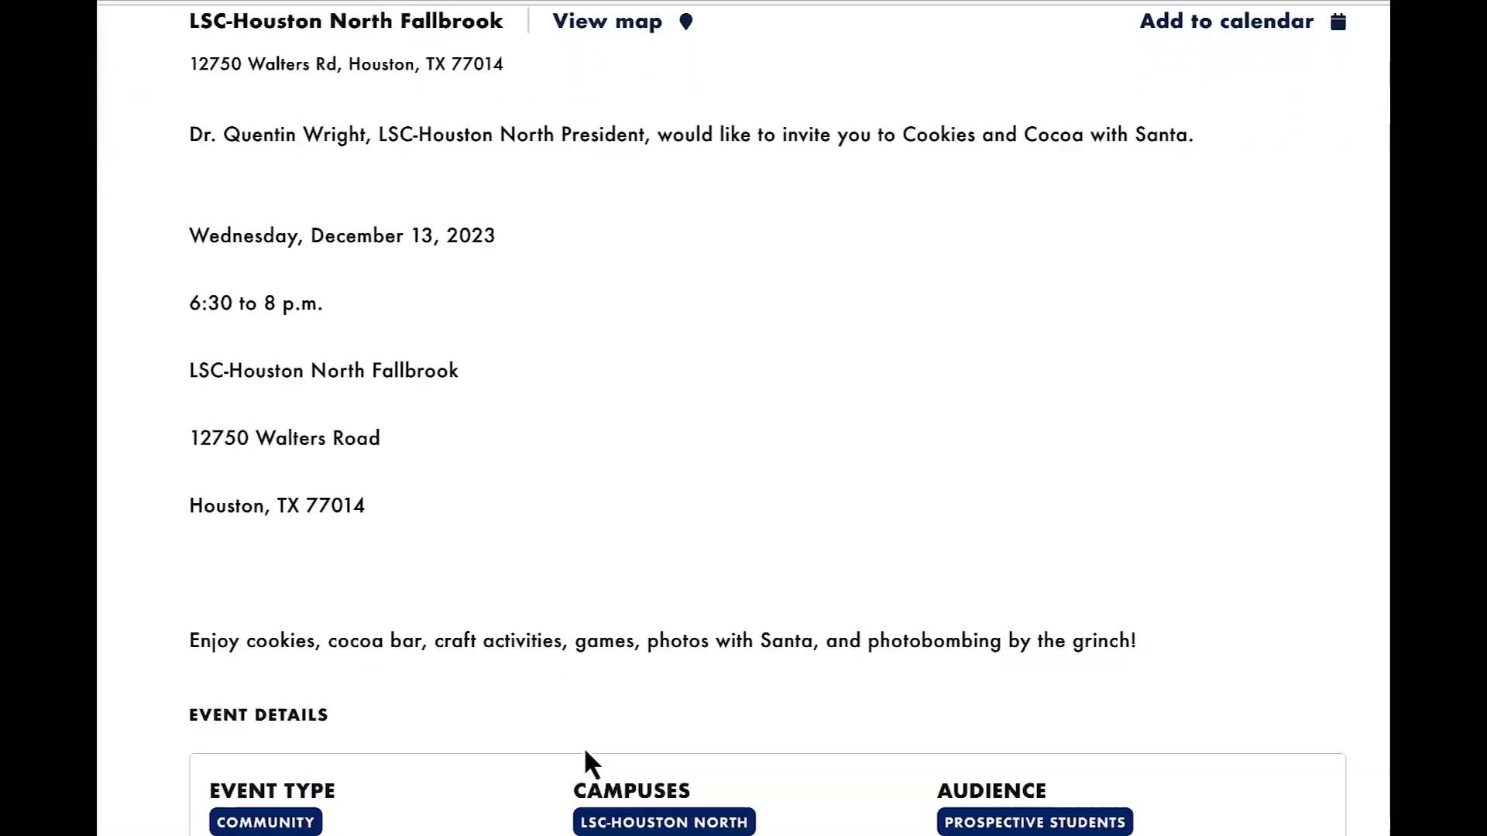
scroll(584, 747, up, 14)
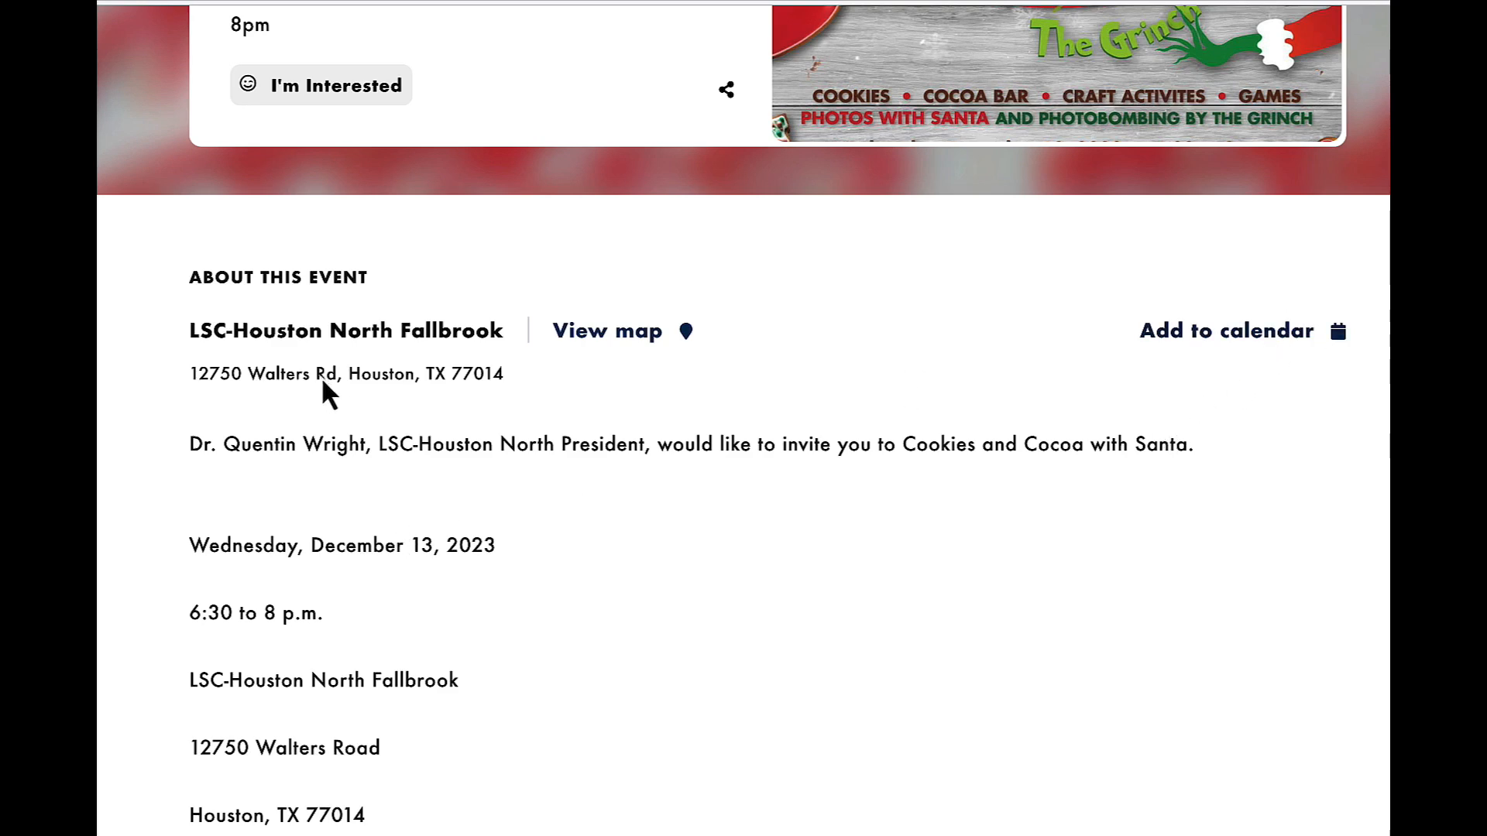
scroll(158, 537, down, 1)
scroll(158, 537, up, 1)
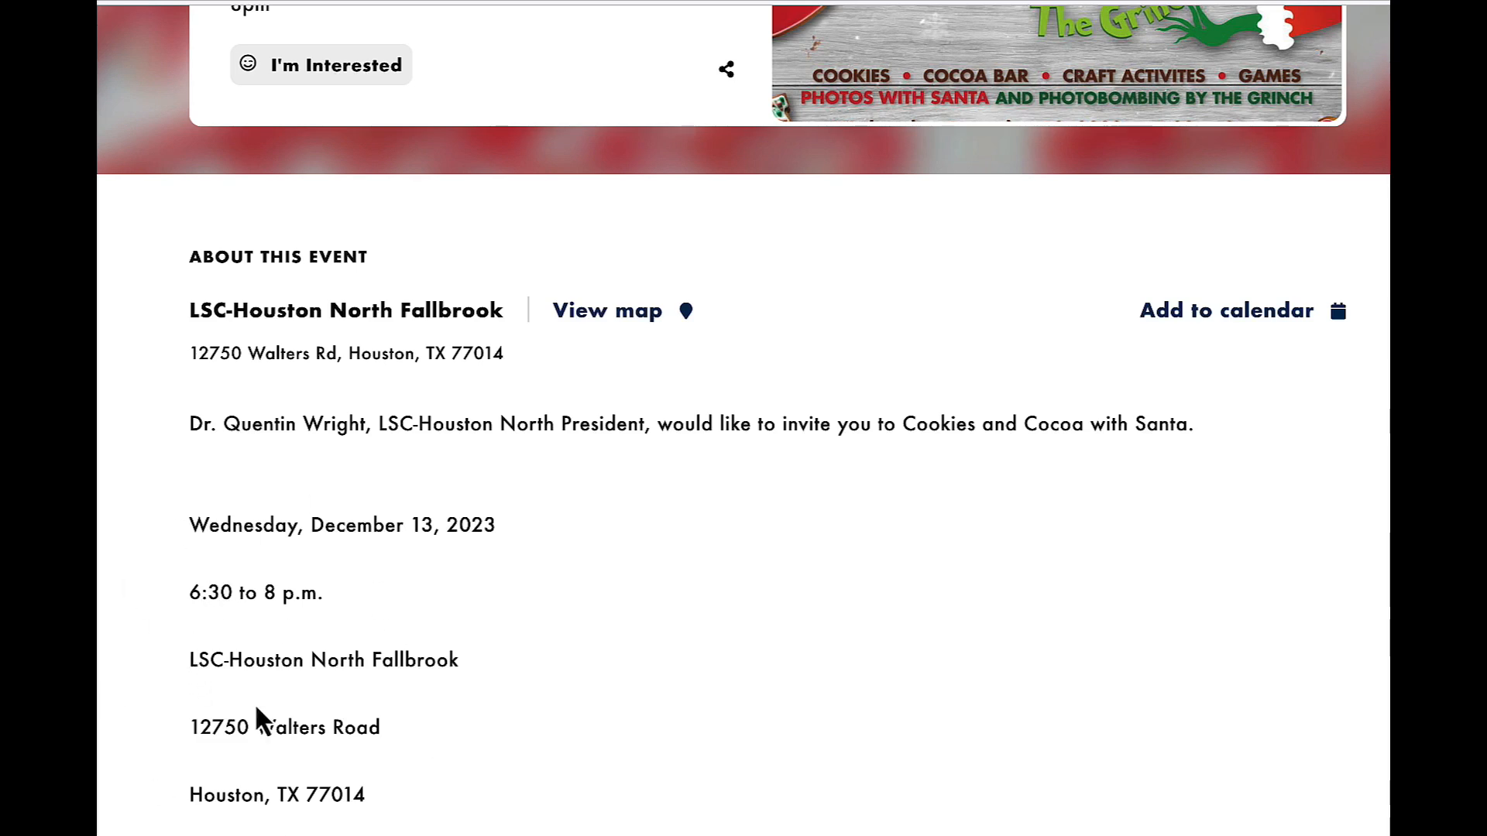
scroll(352, 712, down, 2)
scroll(352, 713, down, 3)
scroll(353, 712, down, 1)
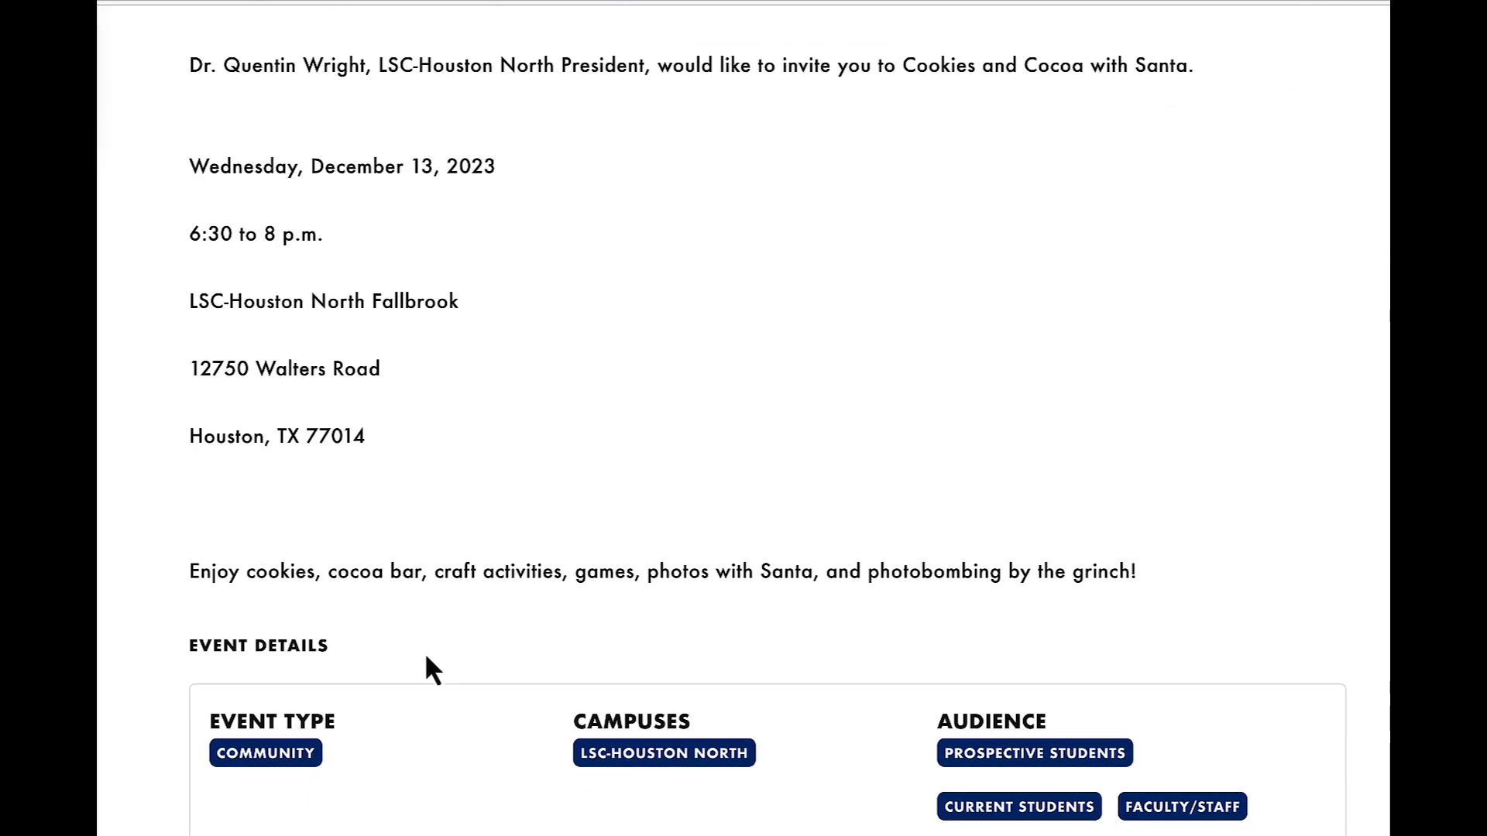
scroll(434, 658, down, 4)
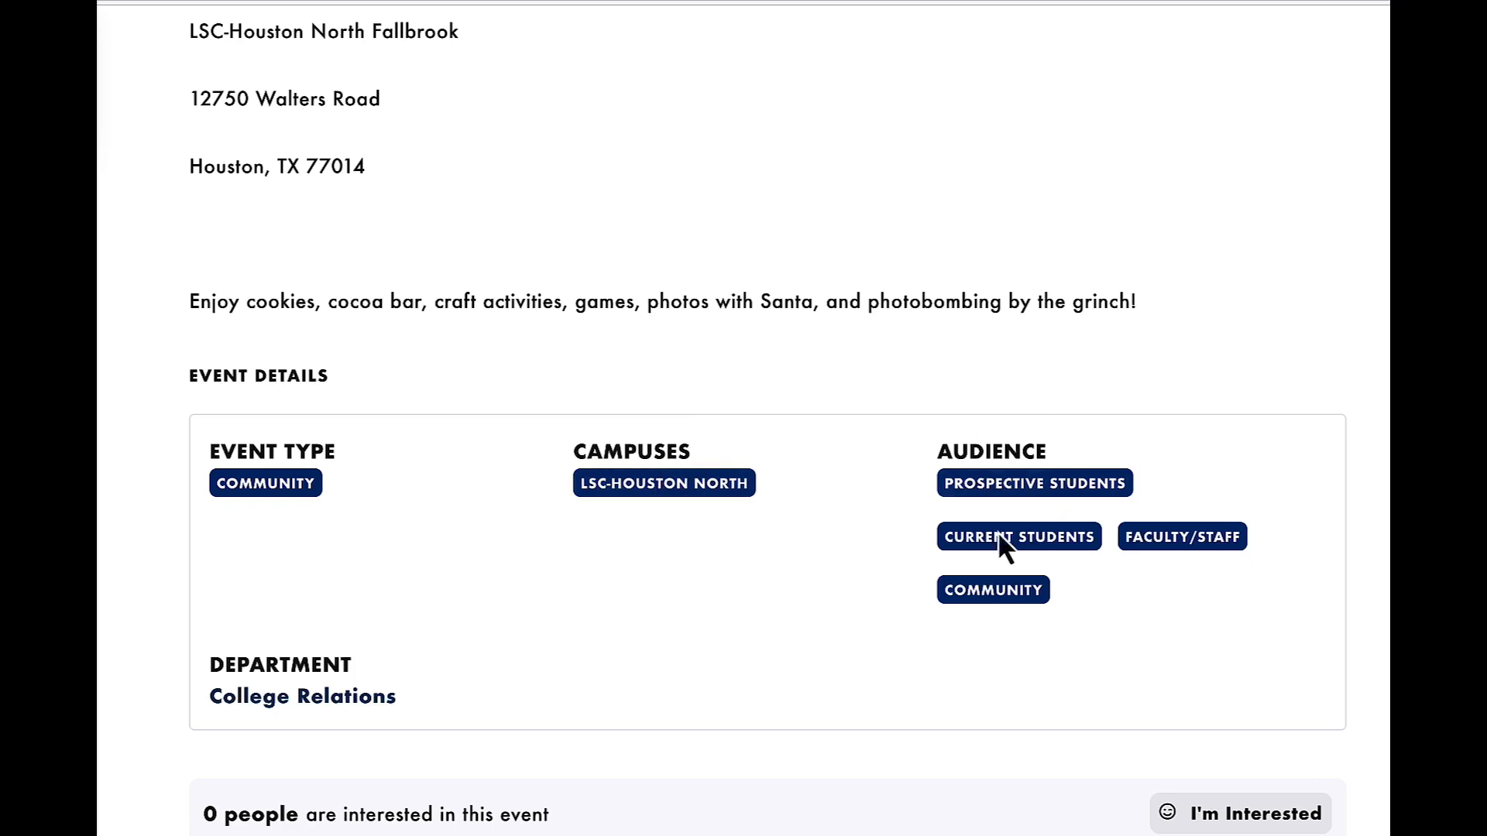
Examine the event page's interest option, location map and user activity section, and return to its title and cover image.
scroll(472, 640, down, 3)
scroll(473, 640, down, 3)
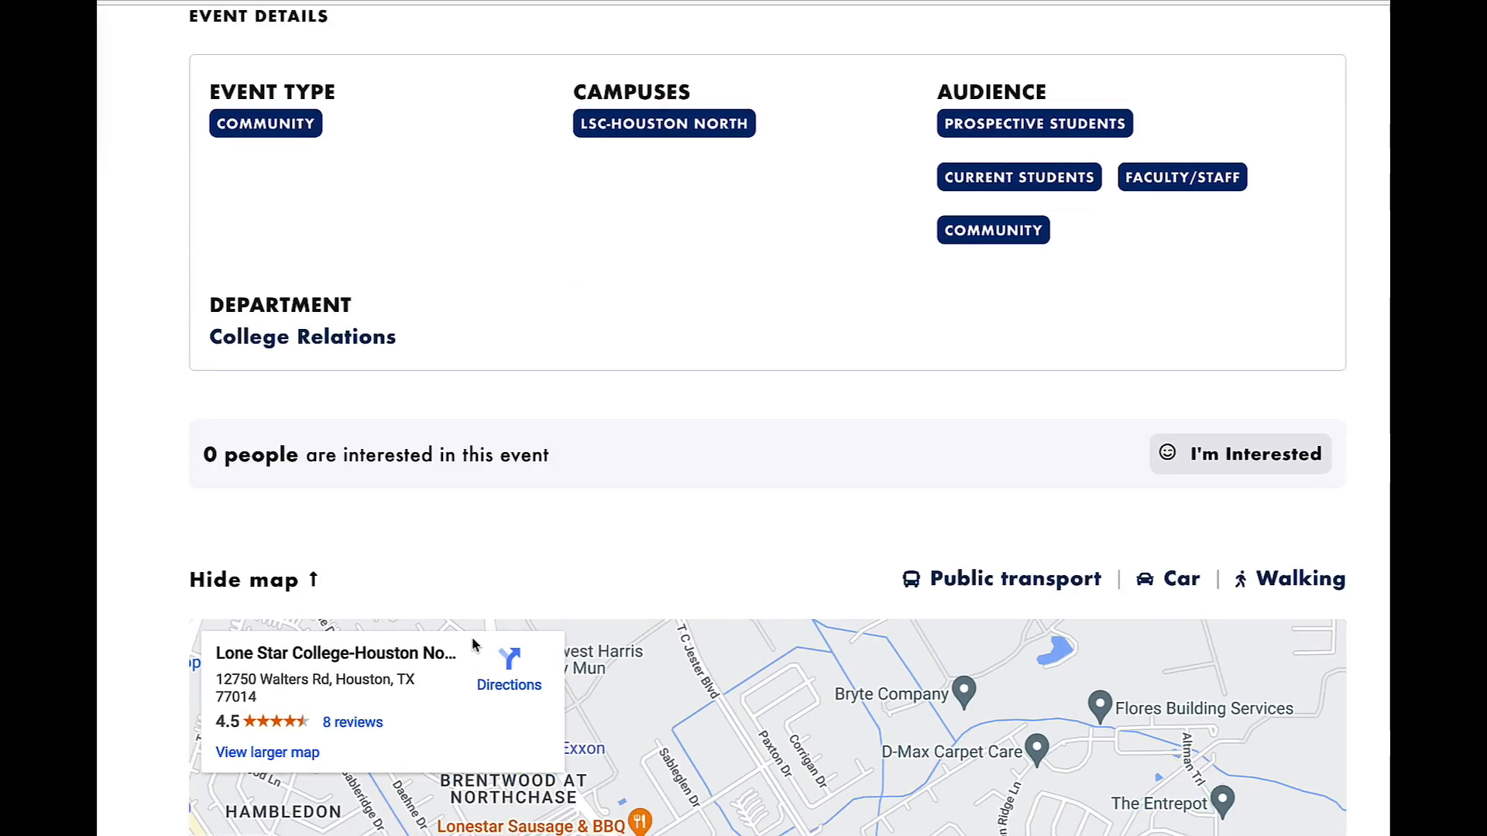
scroll(289, 412, down, 3)
scroll(686, 645, down, 2)
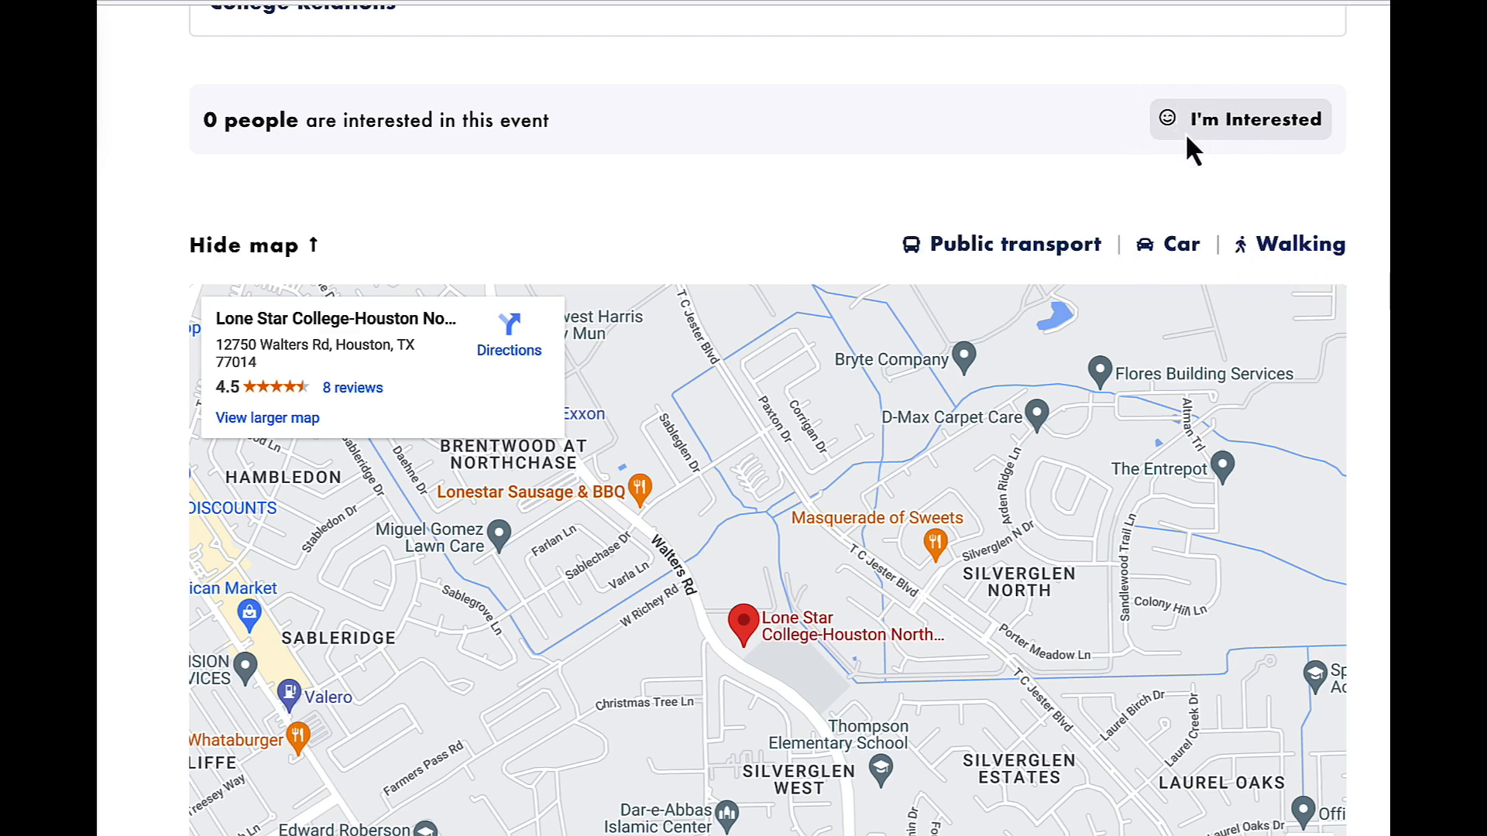
scroll(1176, 148, down, 8)
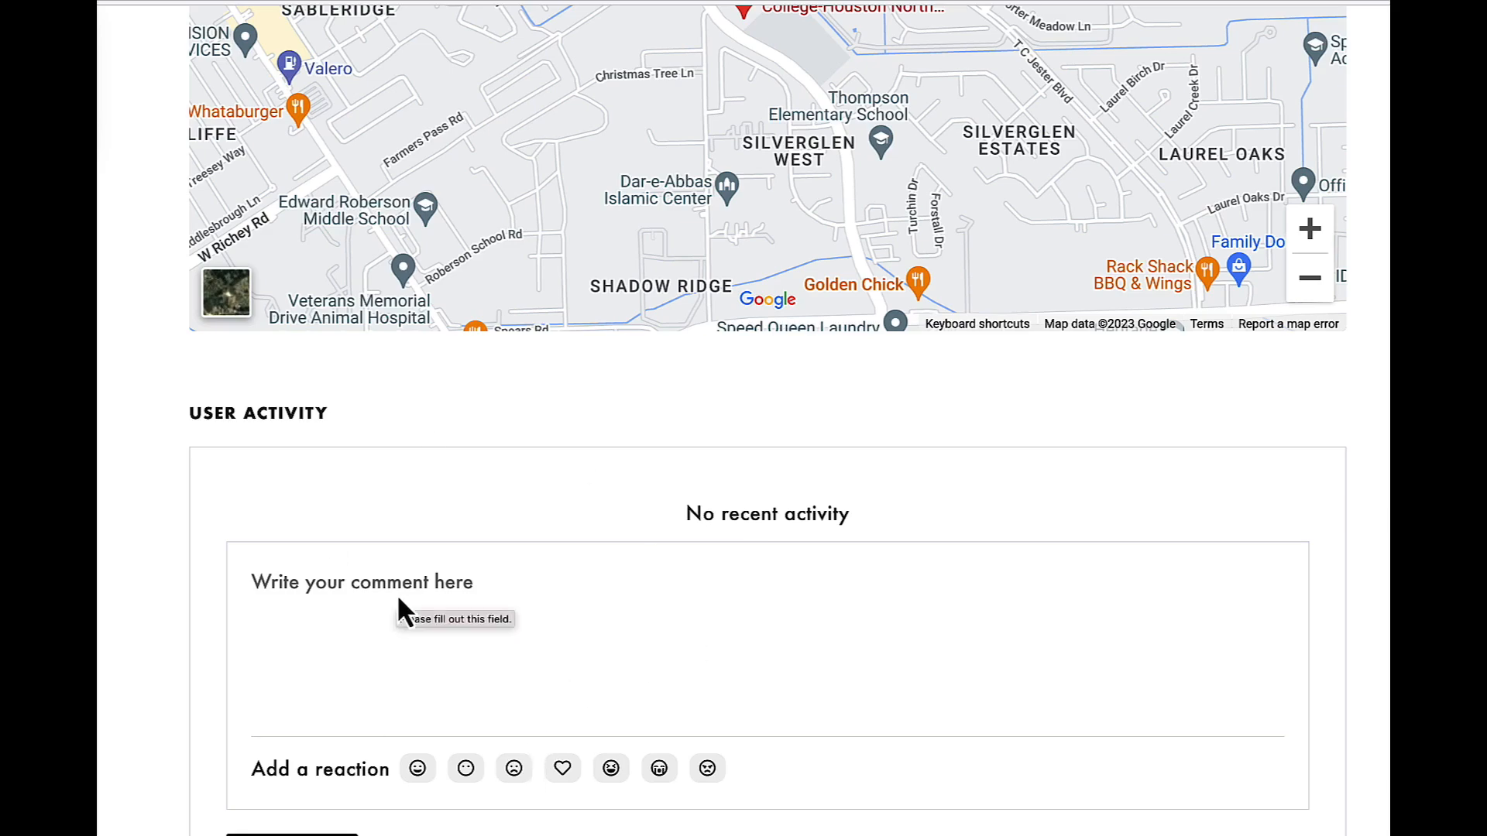
scroll(374, 556, up, 10)
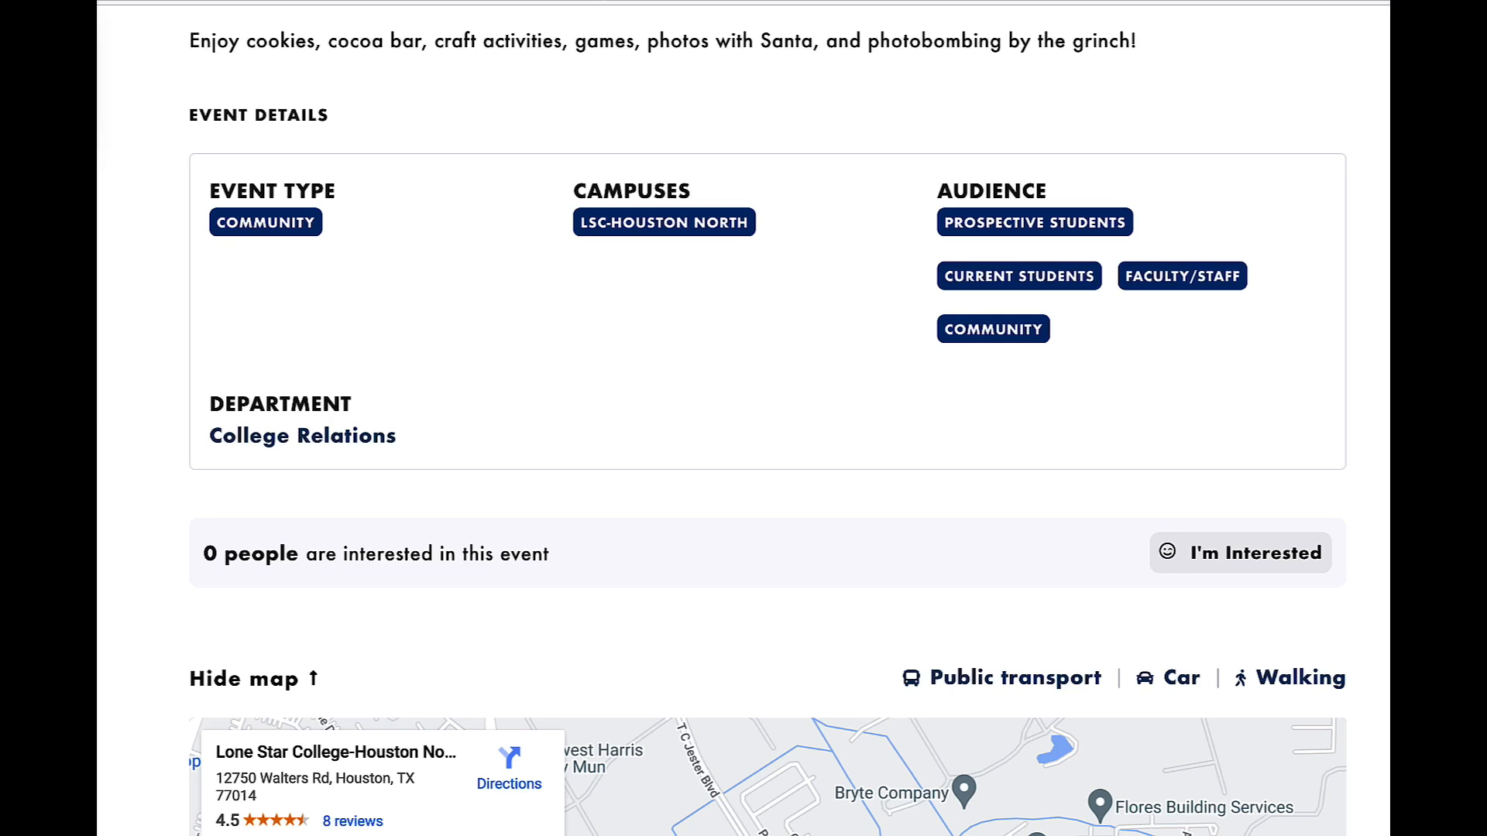
scroll(666, 467, up, 4)
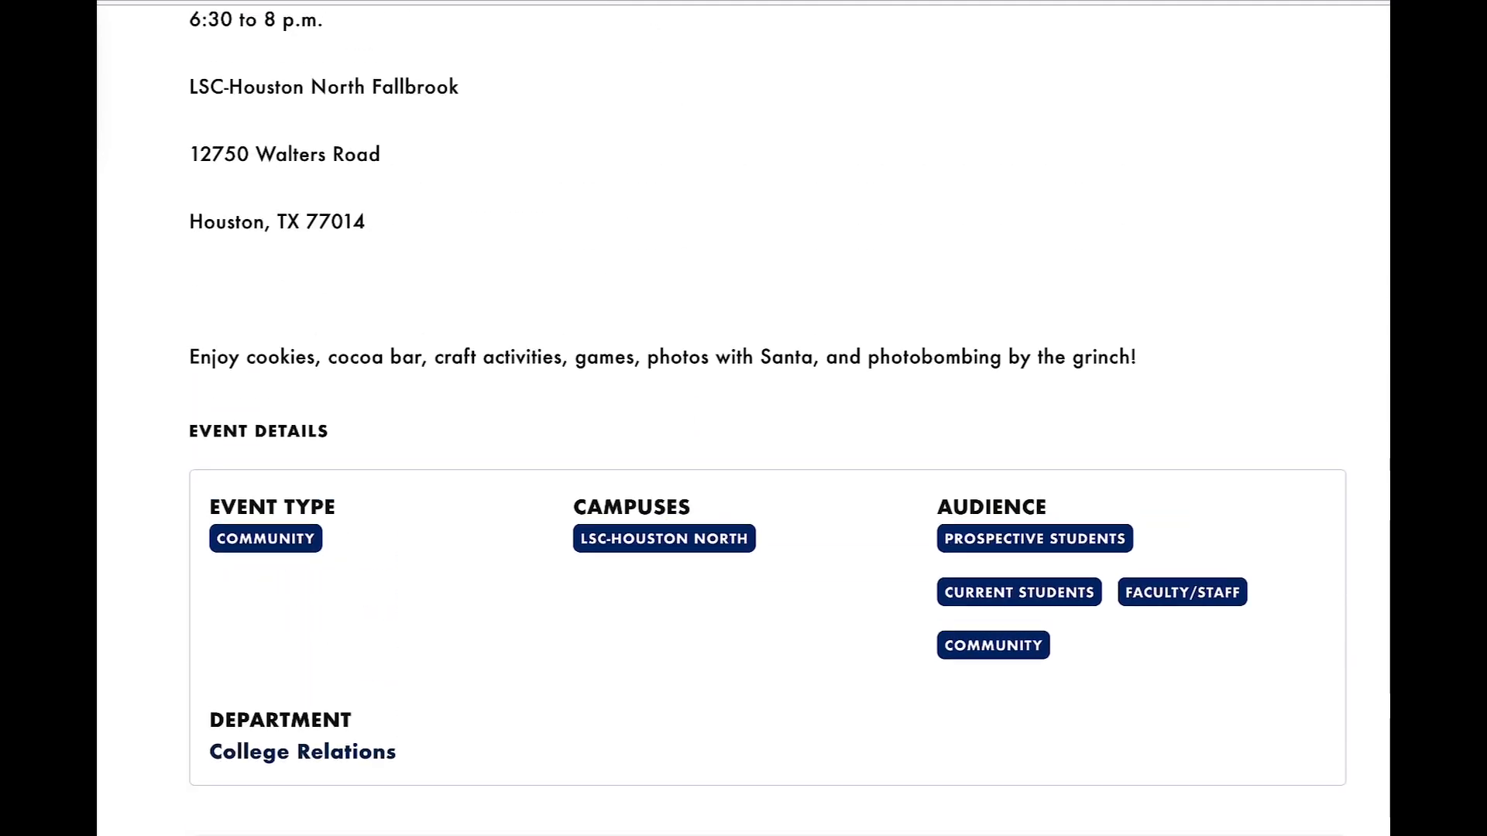
click(671, 1)
click(672, 217)
scroll(624, 206, up, 10)
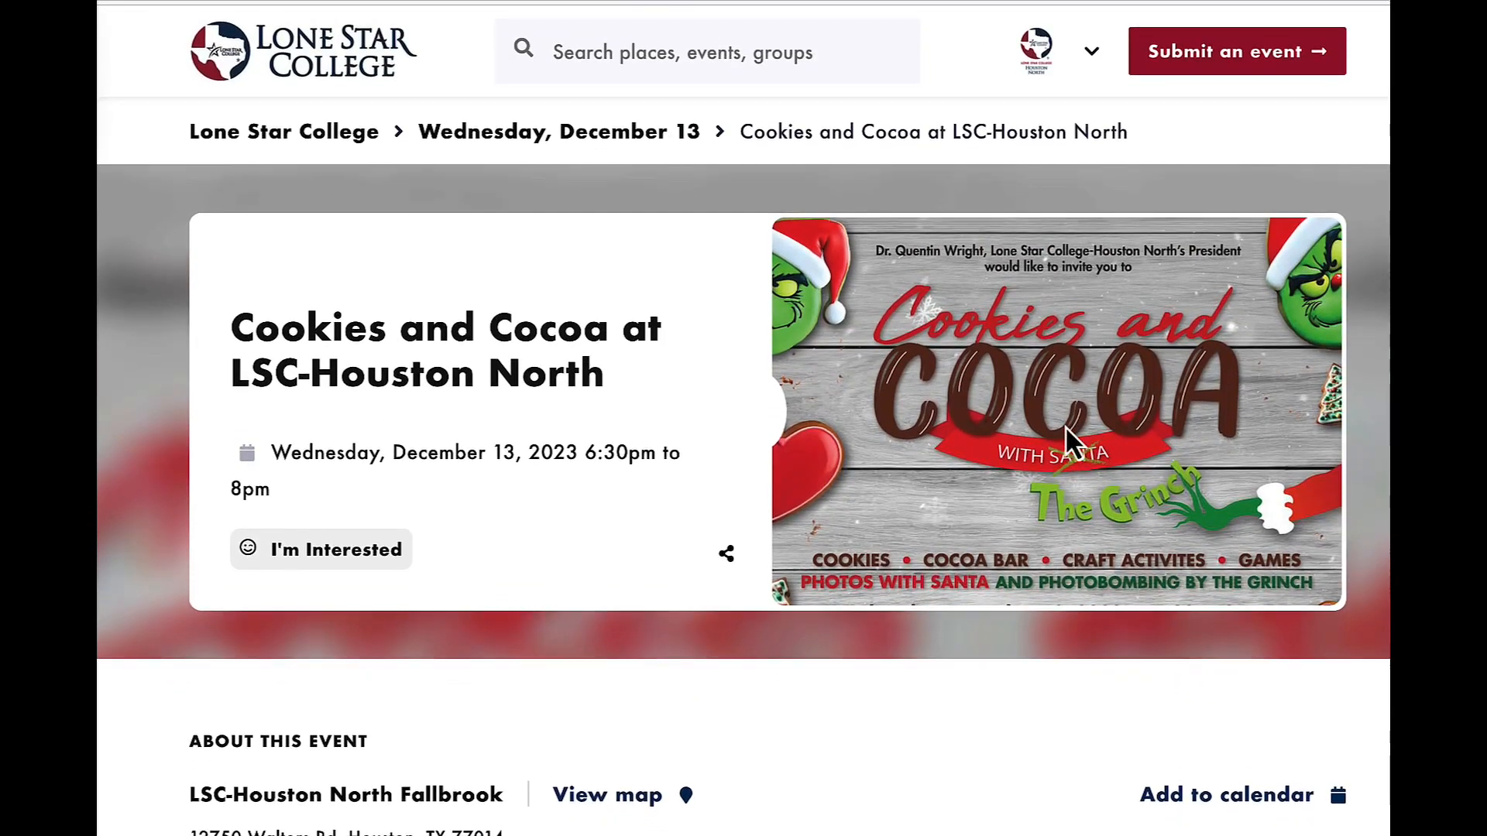